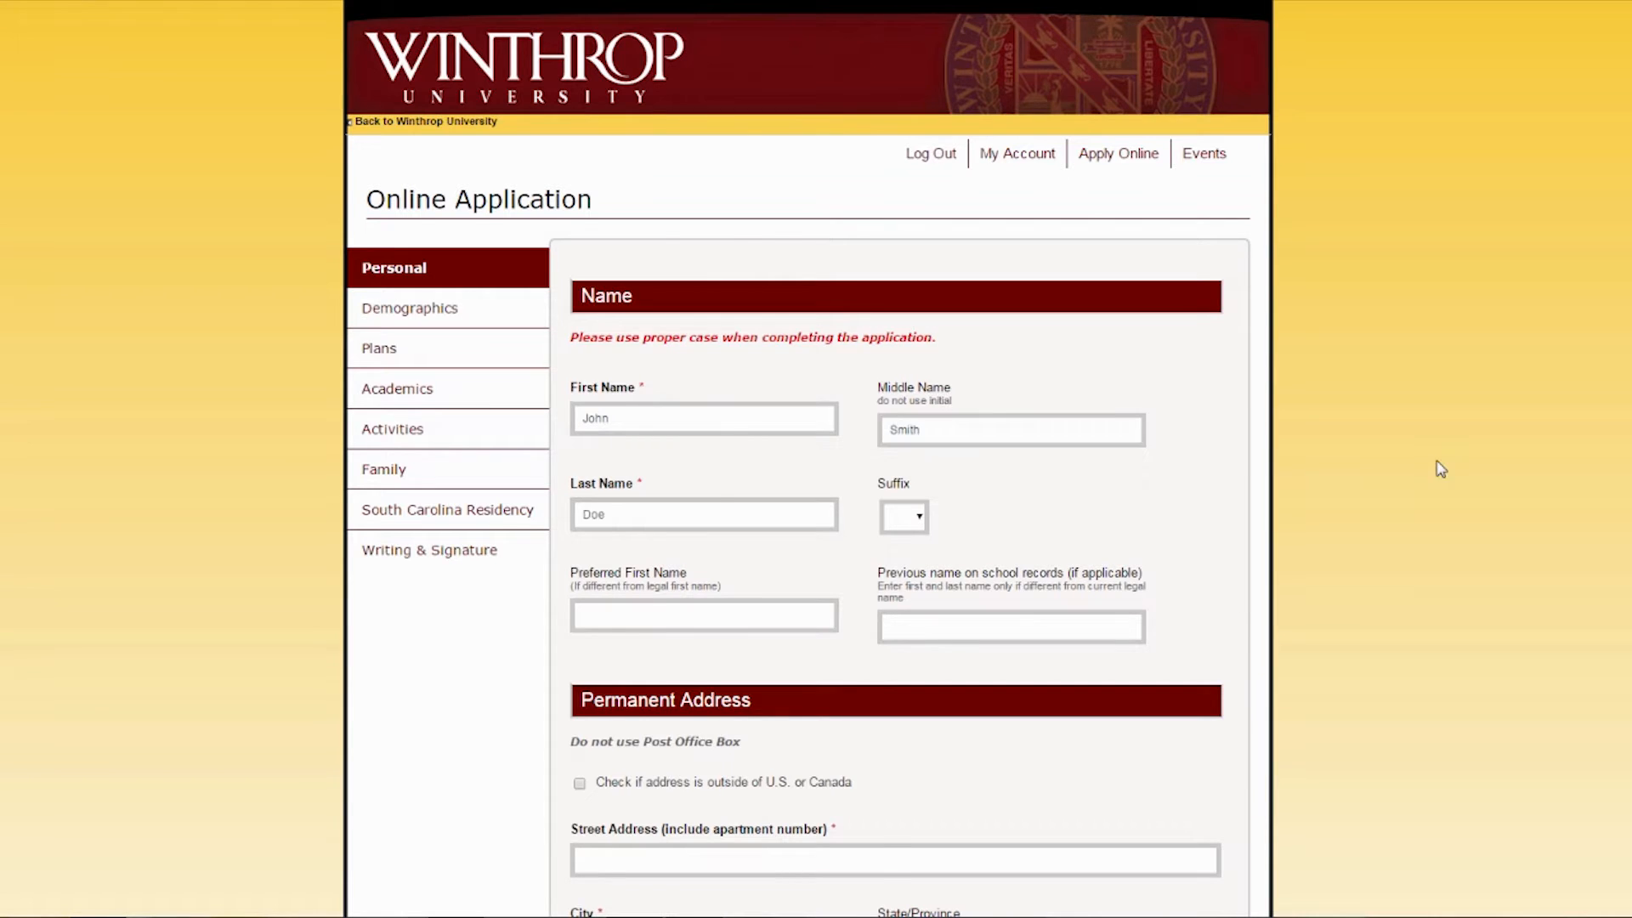
- Fill in the applicant's permanent street address, city, state and postal code
scroll(1435, 467, "down", 5)
scroll(1439, 466, "down", 1)
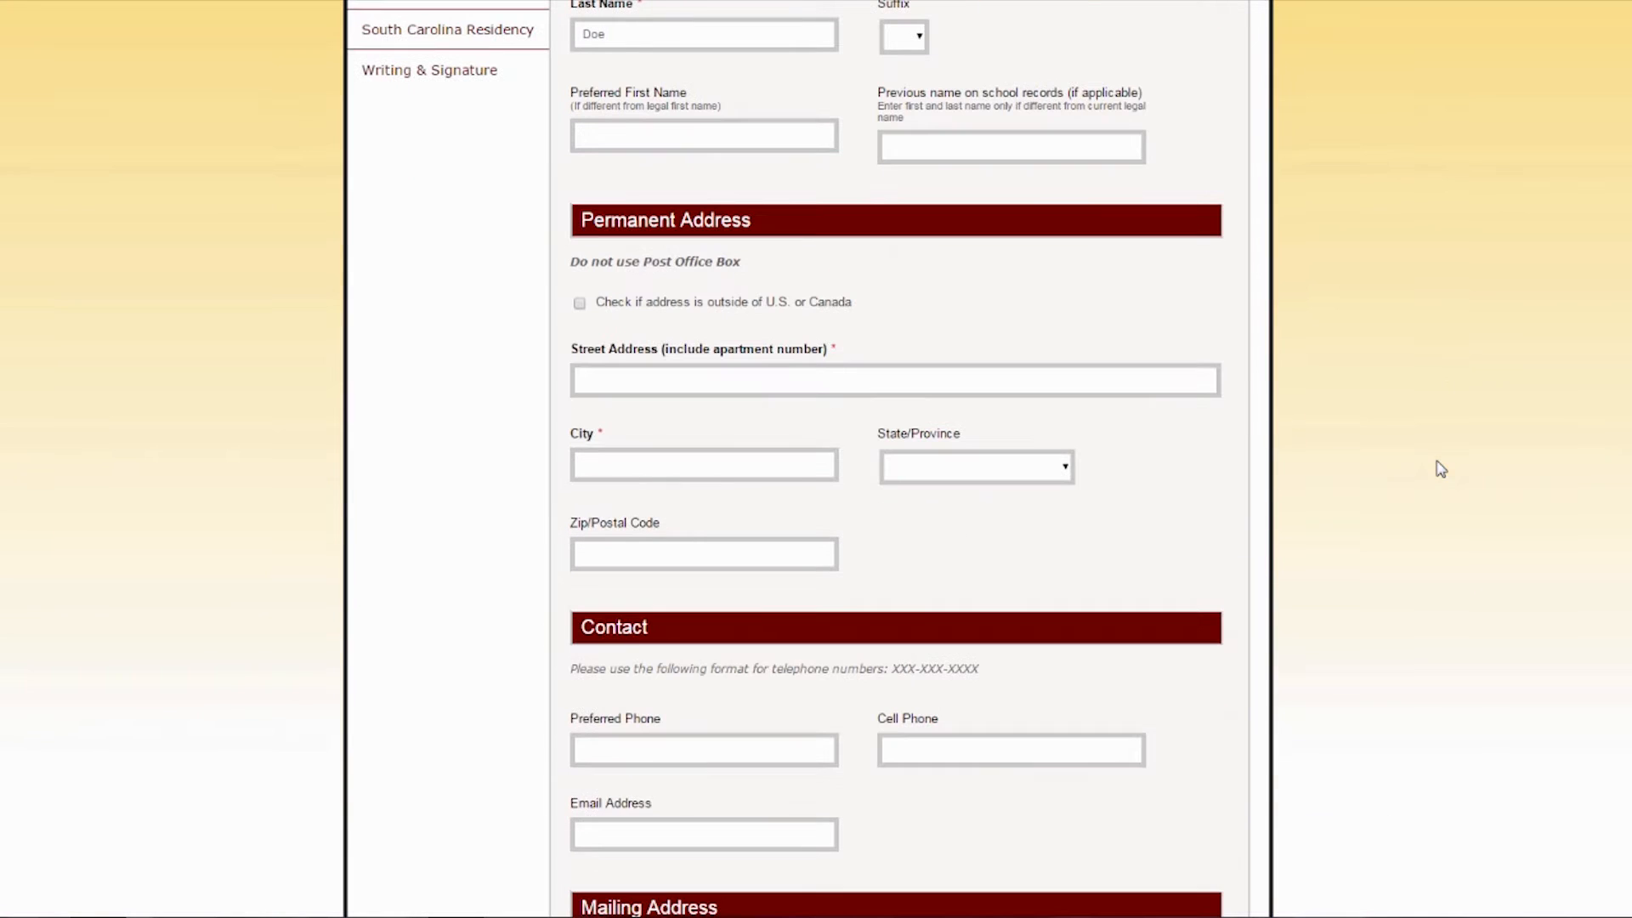
left_click(1089, 381)
type("200 Doe Lane")
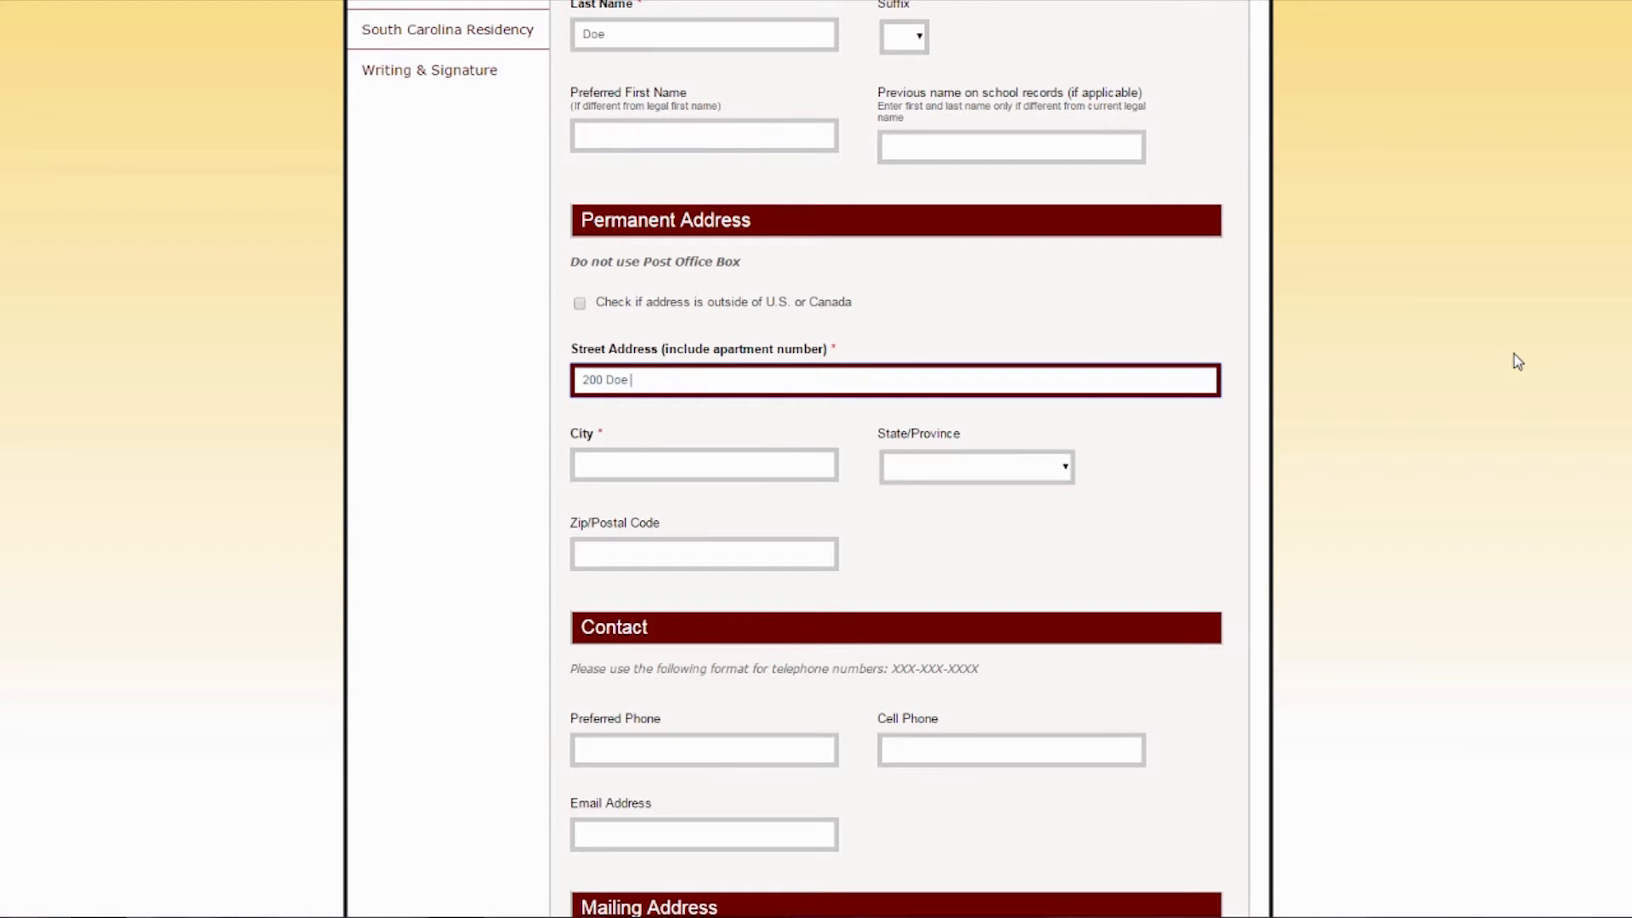
left_click(809, 465)
type("Rock Hill")
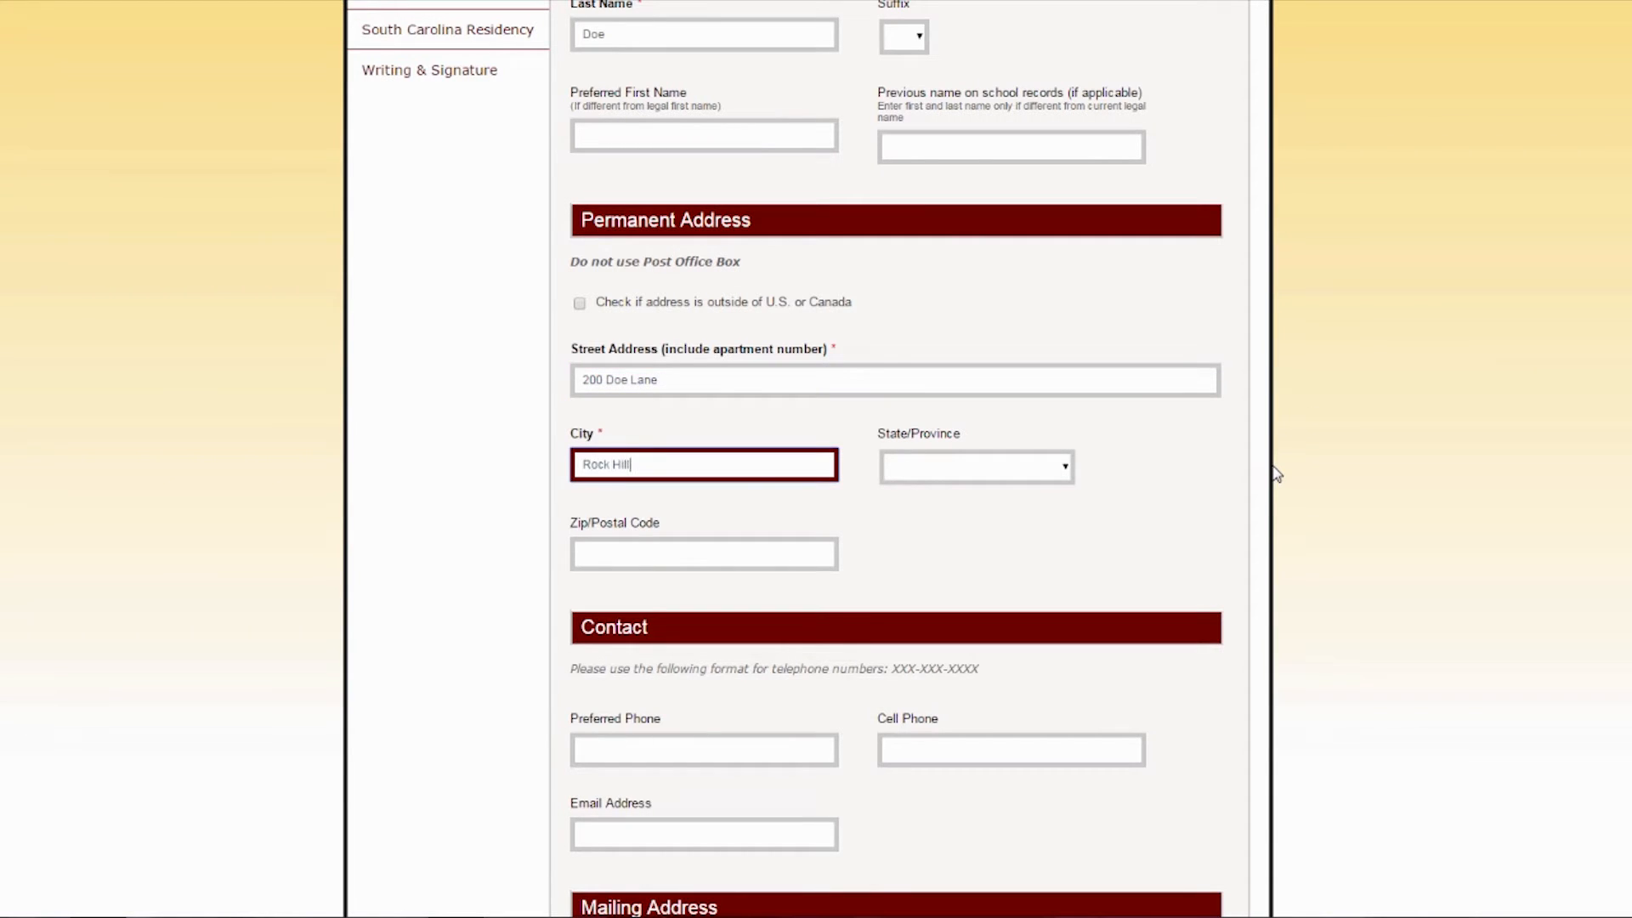
key("Tab")
key("s")
key("Tab")
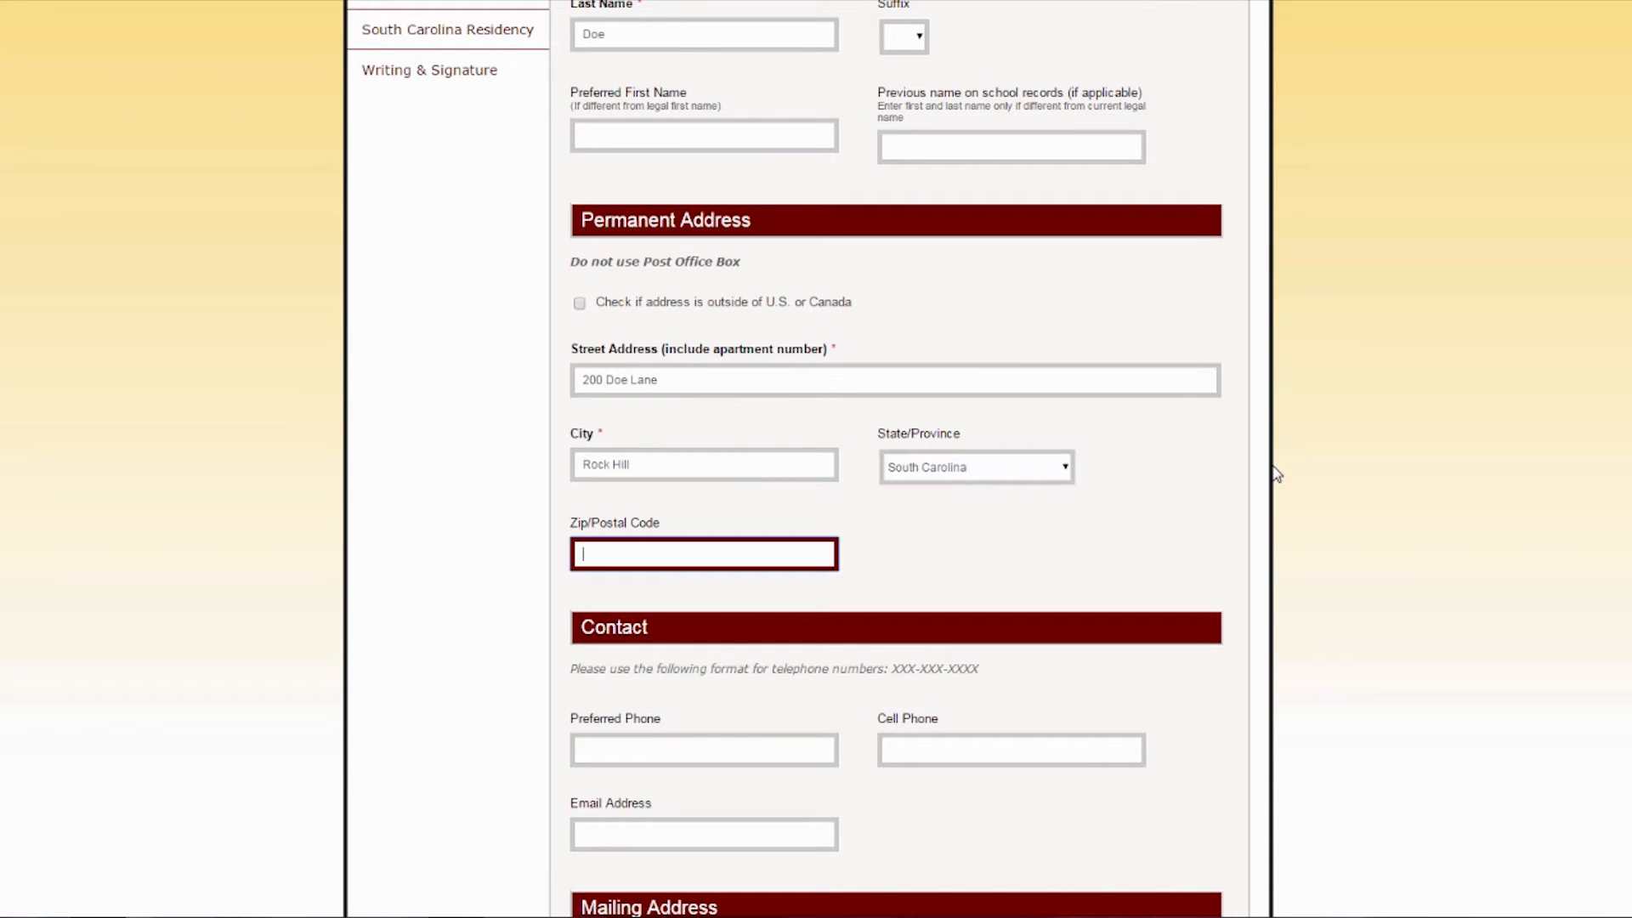
type("29730")
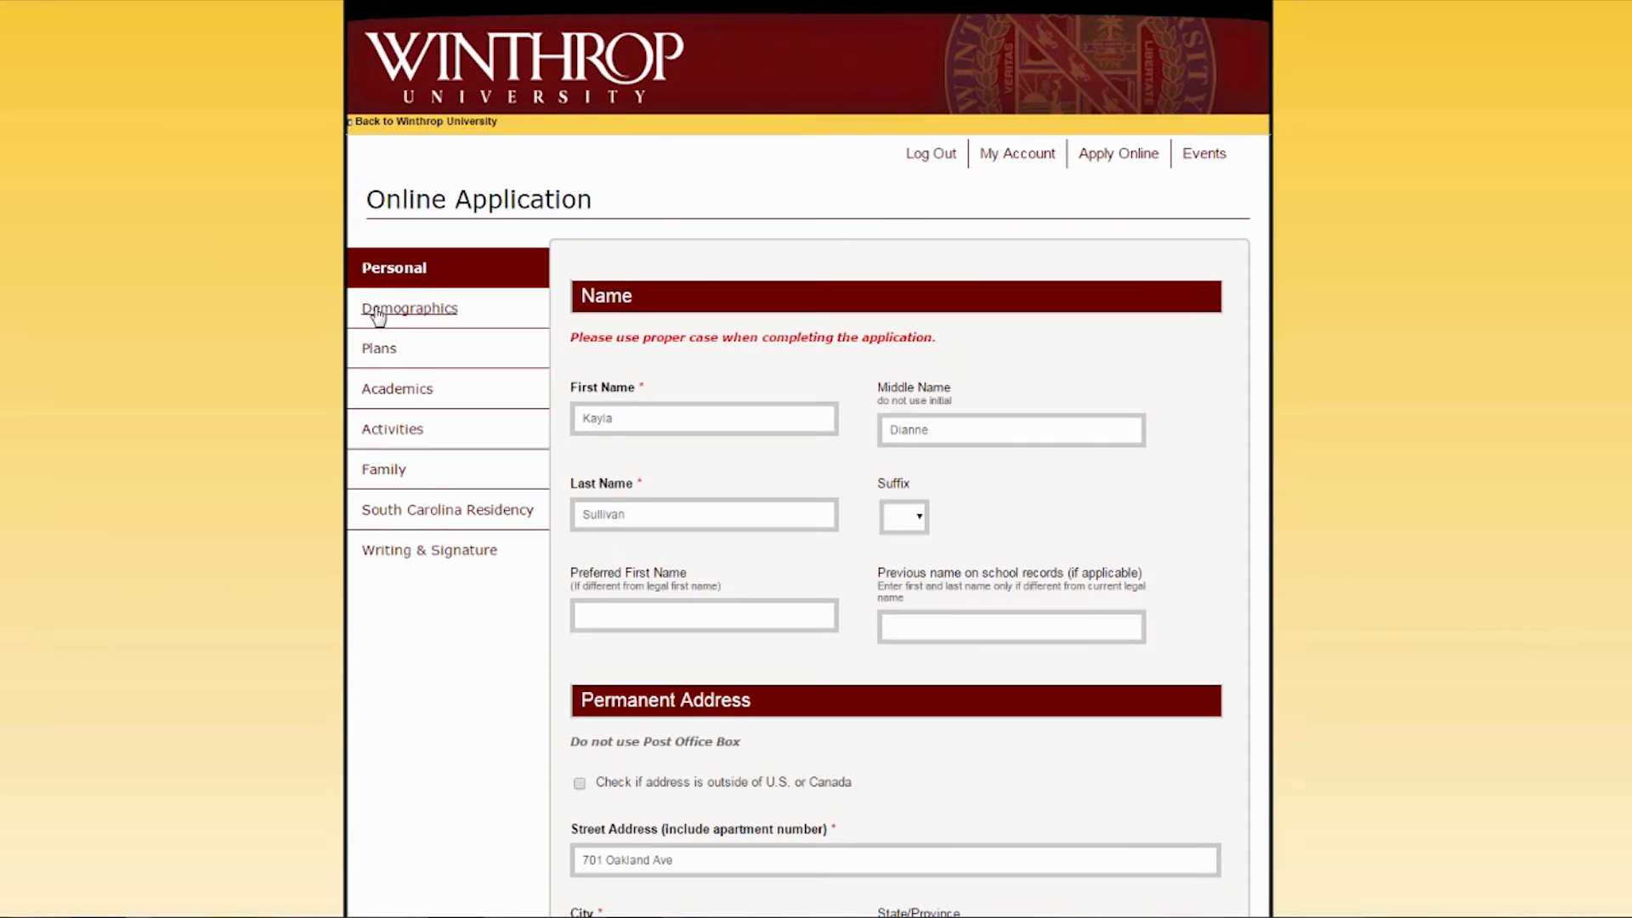
- In the Demographics section, enter the applicant's birth date and set the gender to Female
left_click(377, 311)
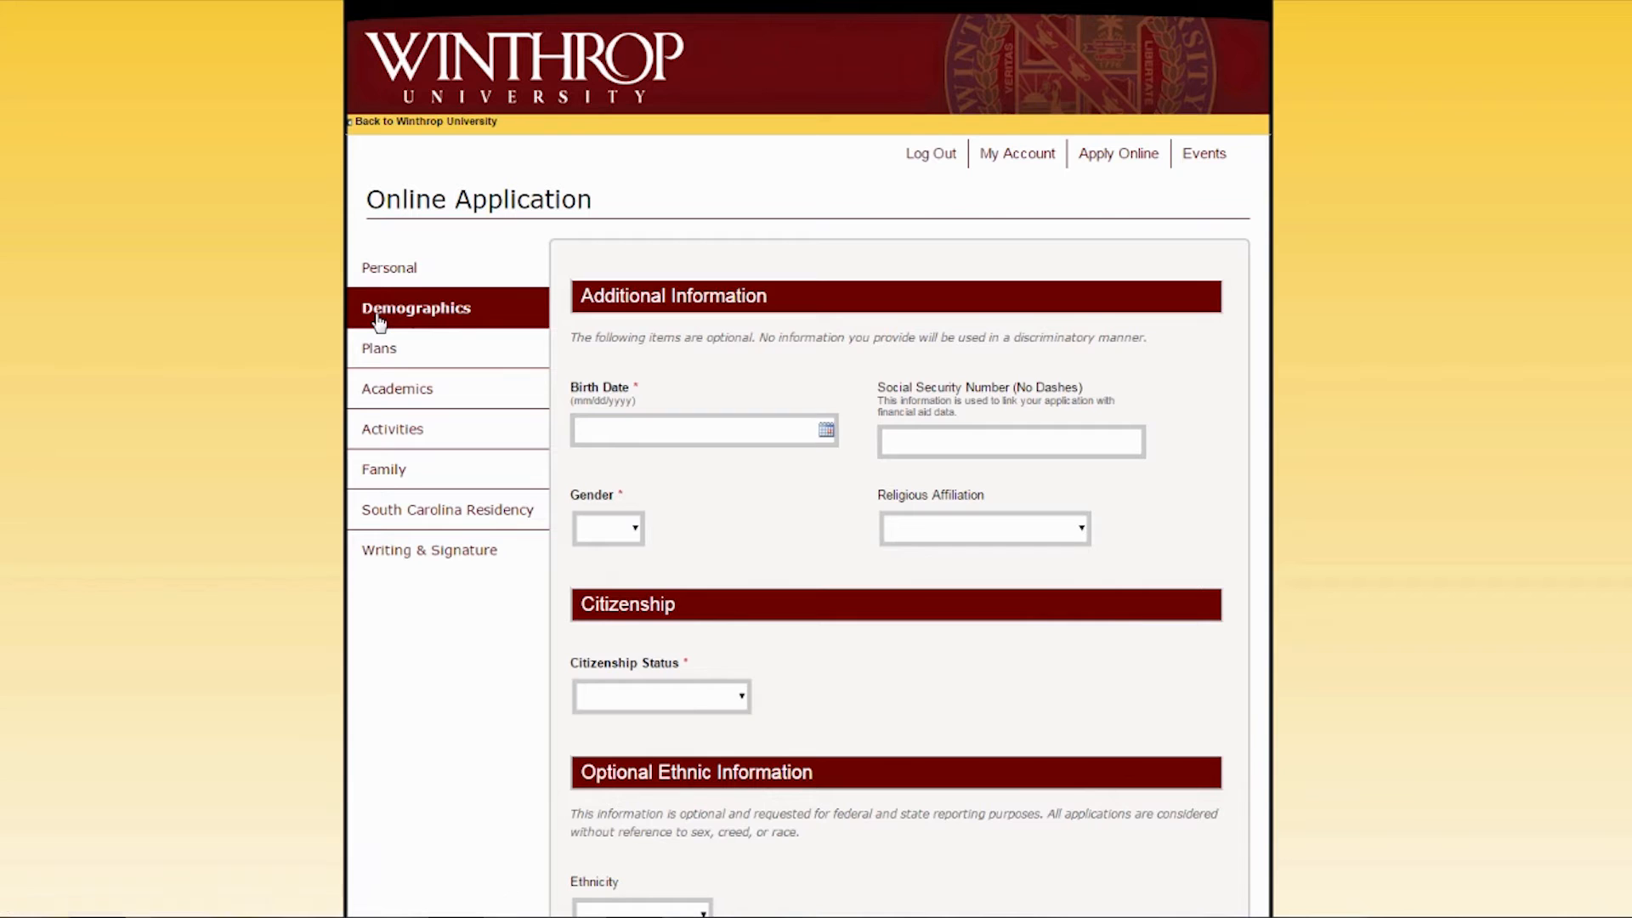
left_click(807, 431)
type("06/08/")
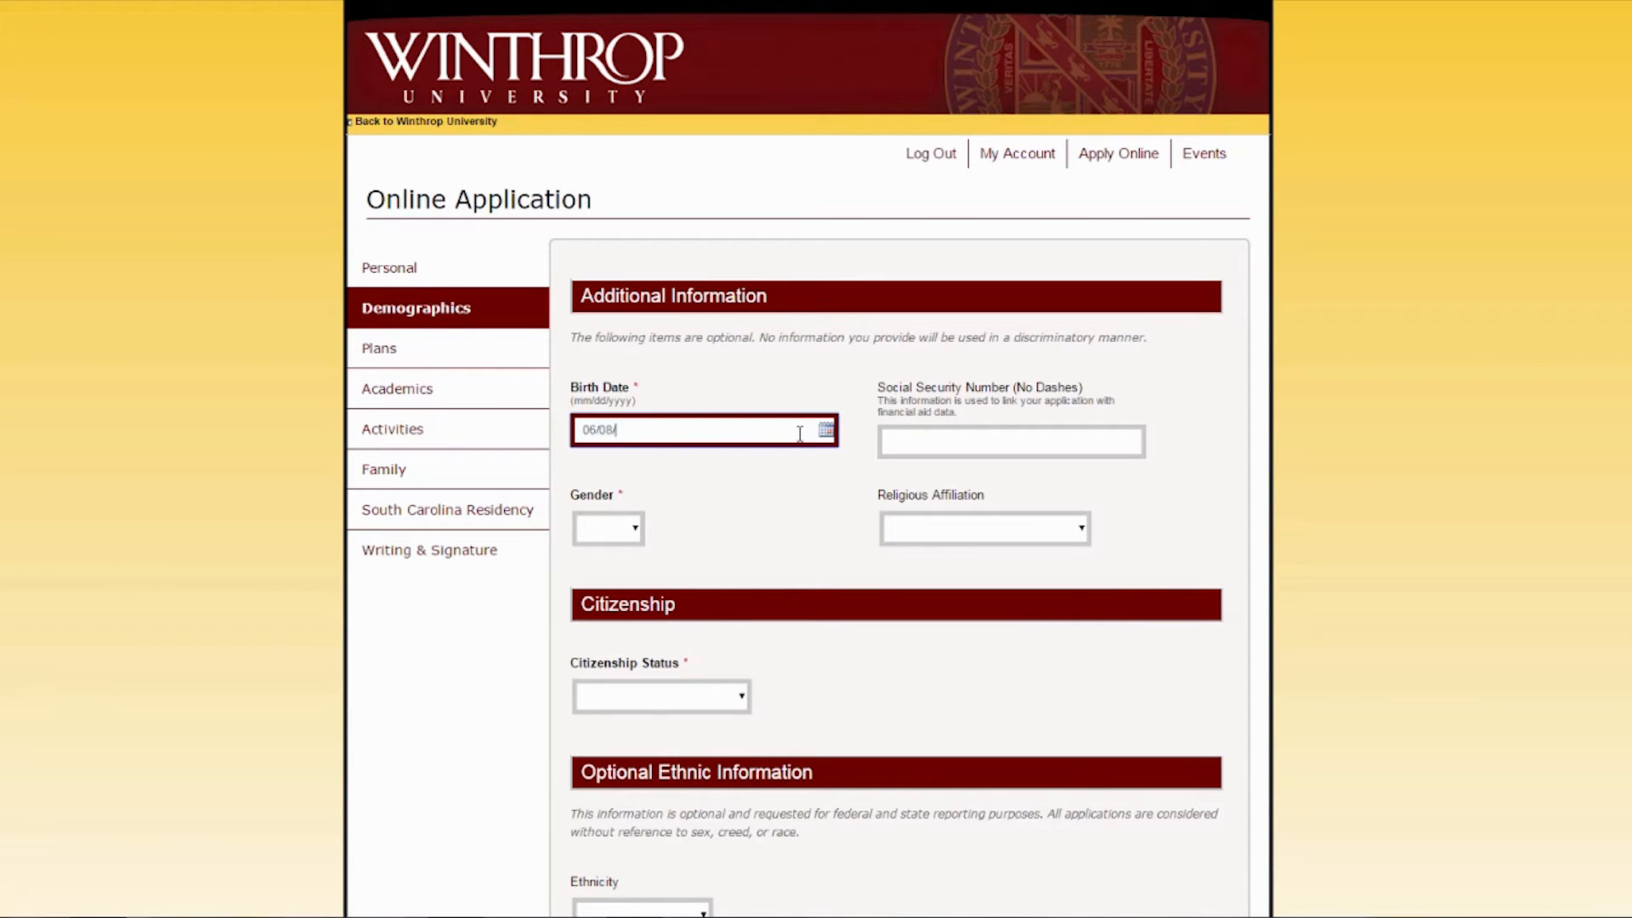
type("1990")
left_click(632, 528)
left_click(612, 569)
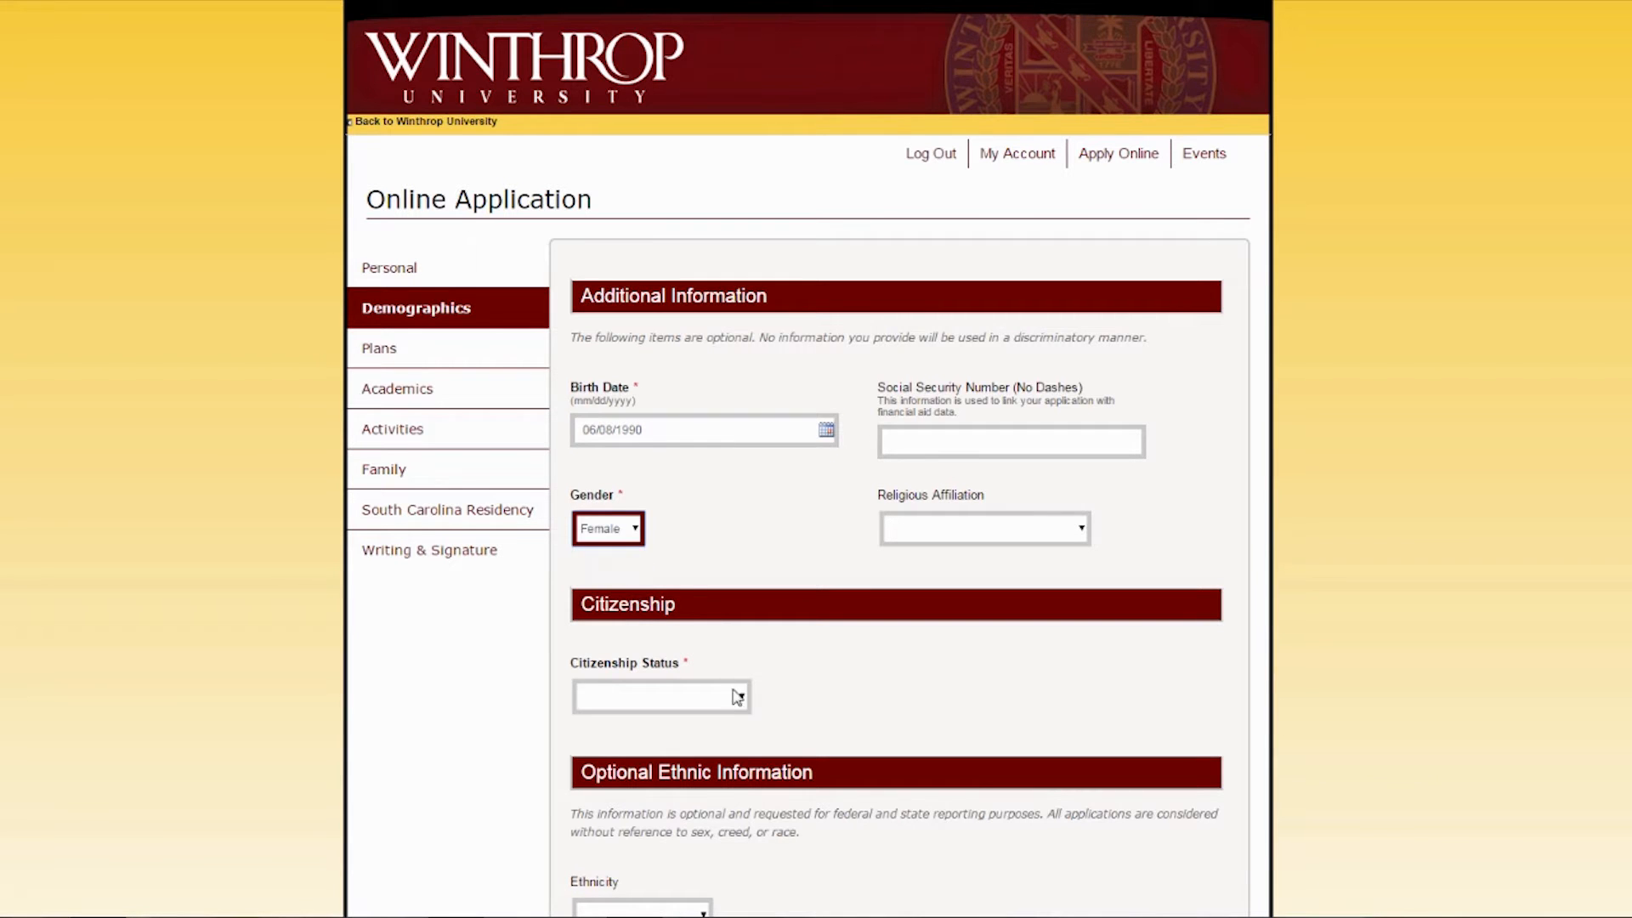
- Set the citizenship status to US Citizen, leave the optional ethnic information blank, and save and continue
left_click(737, 697)
left_click(666, 729)
scroll(1038, 685, "down", 7)
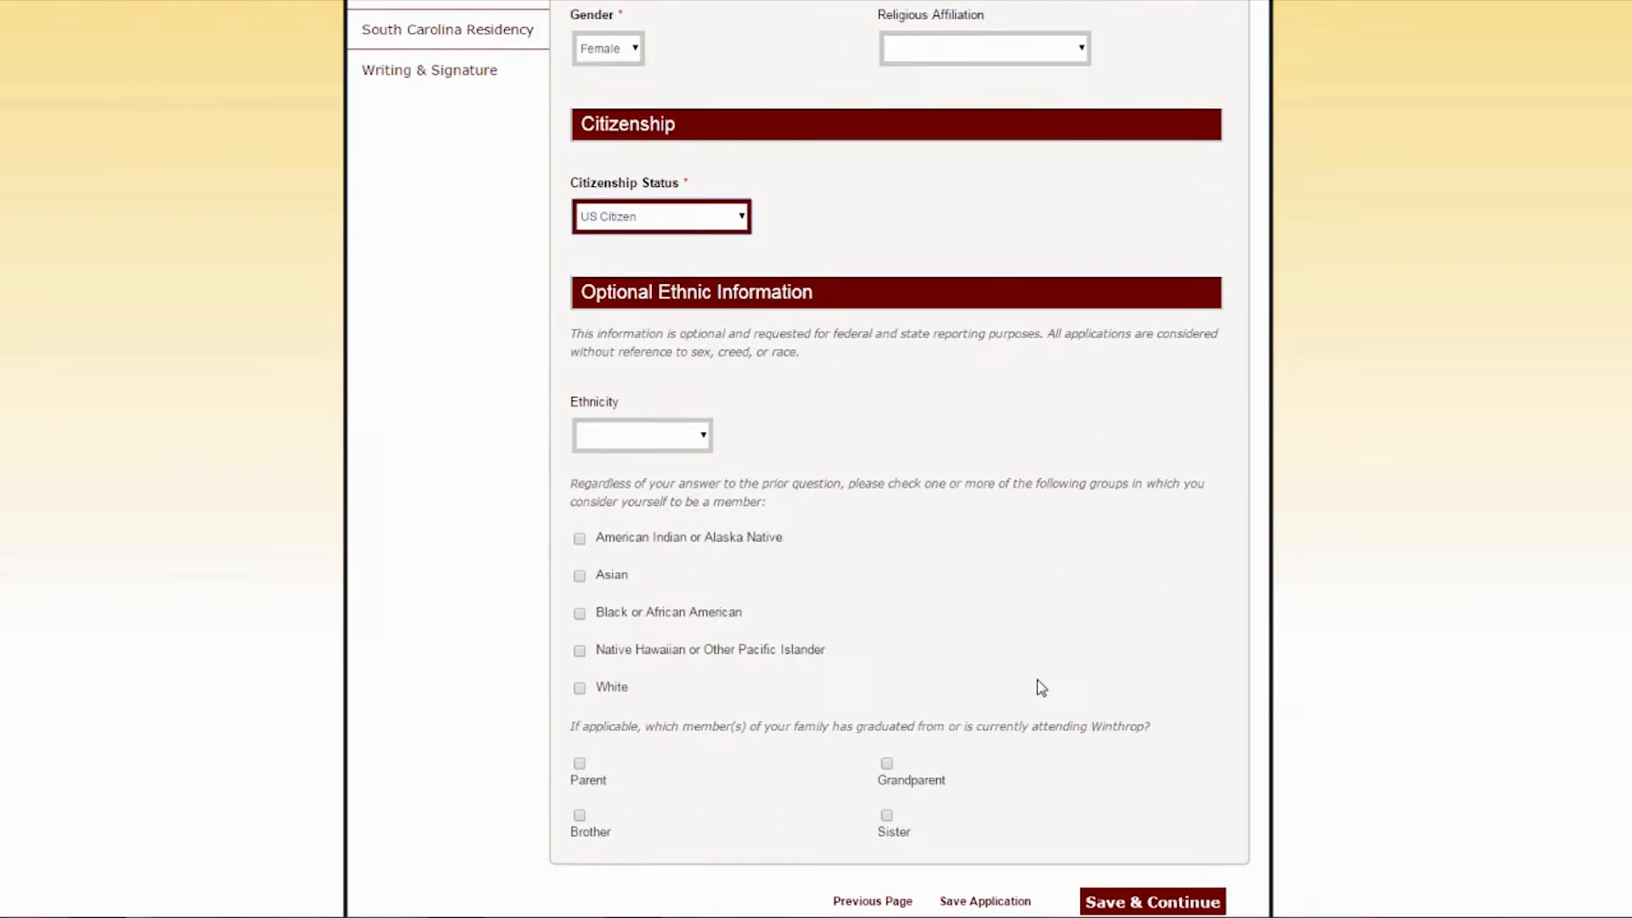
left_click(1147, 746)
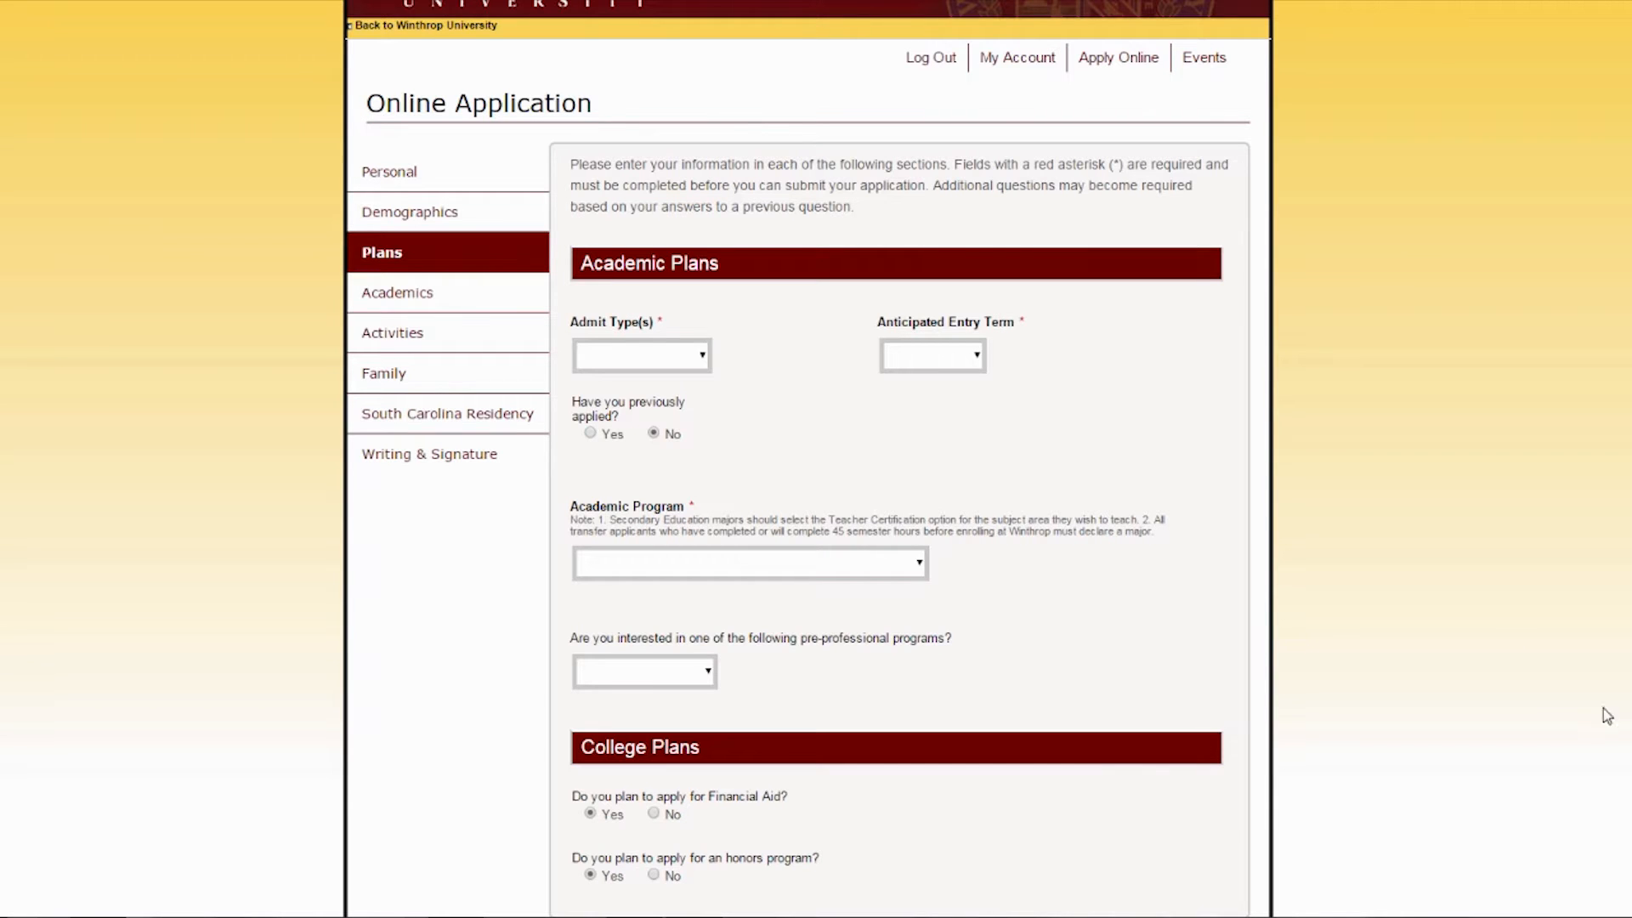
- Set the admit type to First Time Freshman and the anticipated entry term to Fall 2015
left_click(706, 363)
left_click(668, 396)
left_click(977, 364)
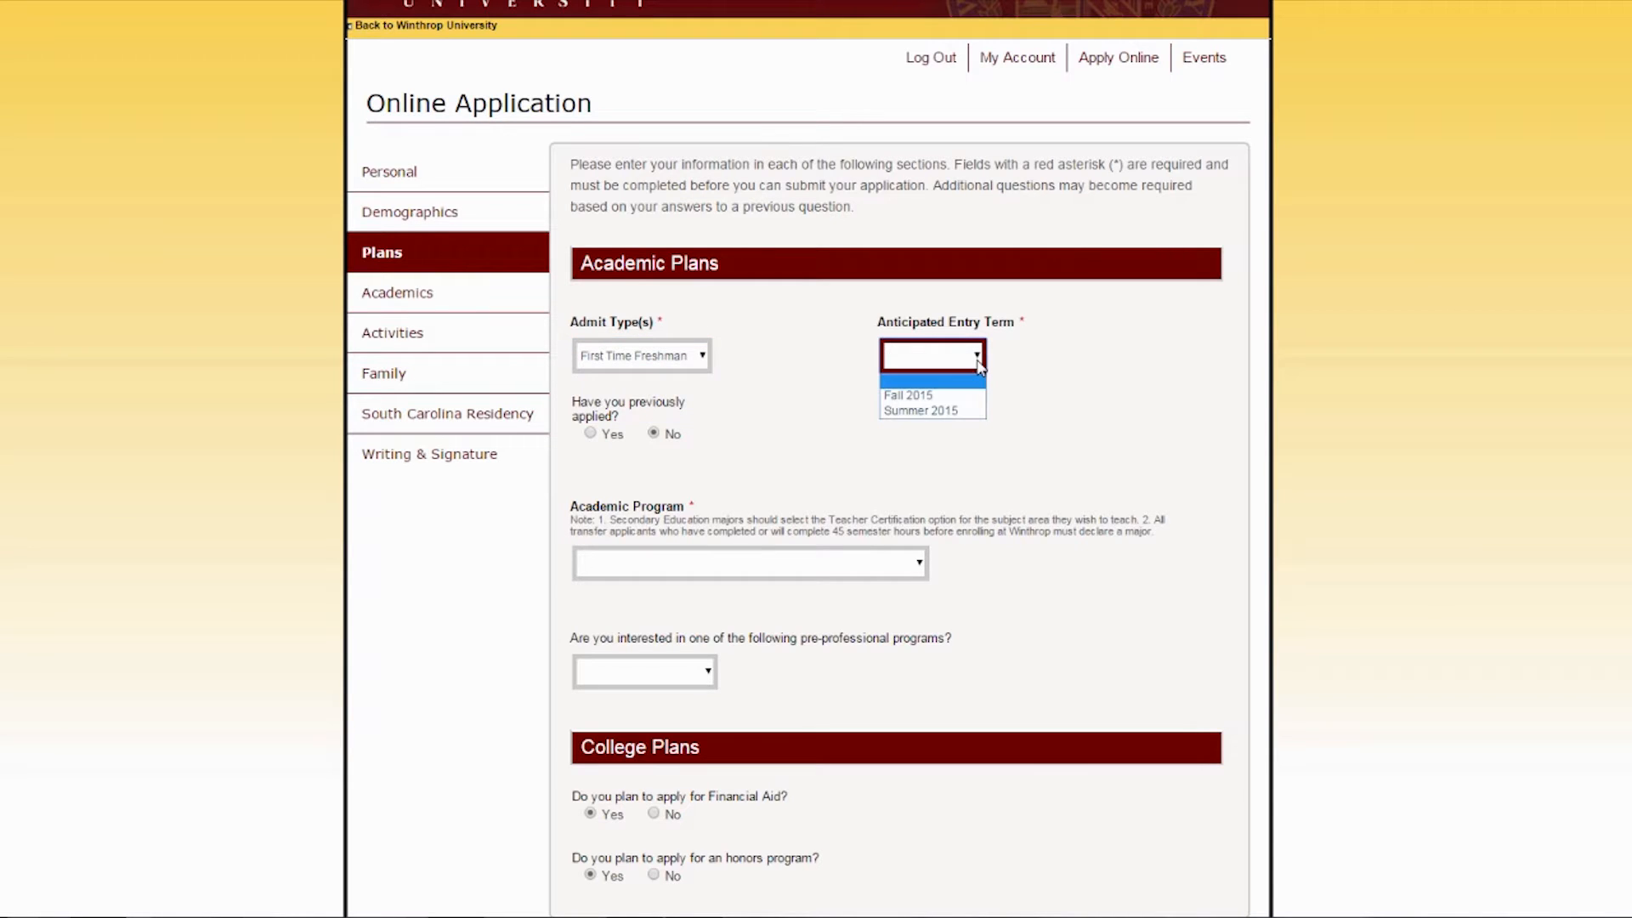
left_click(961, 396)
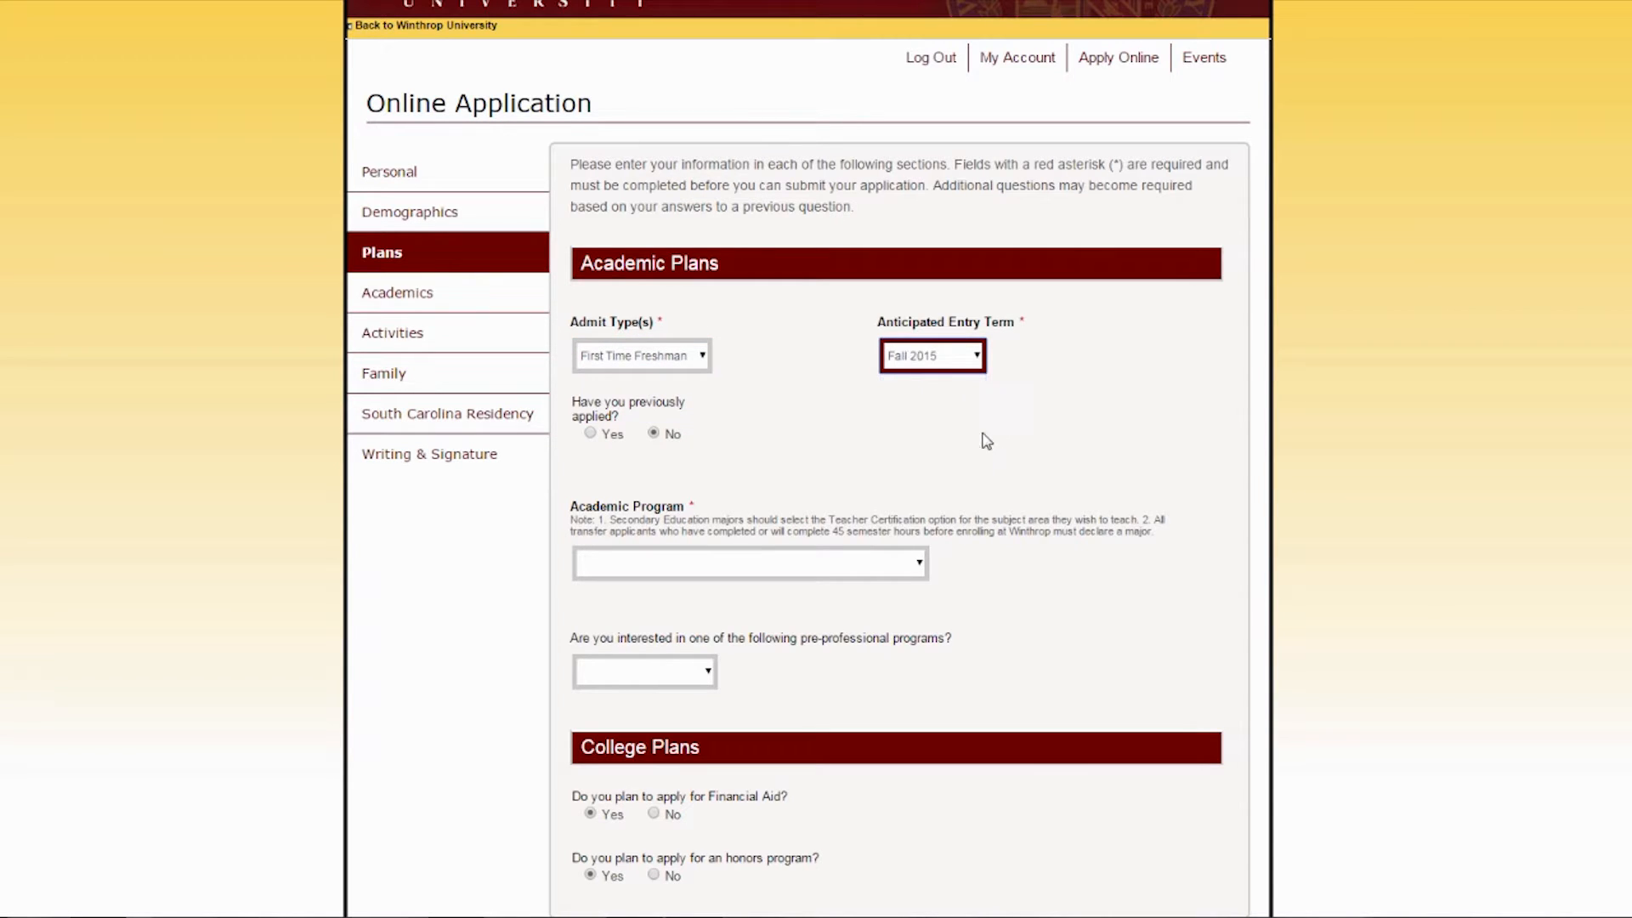
- Choose Undeclared as the academic program, and save and continue to the Academics section
left_click(918, 563)
left_click_drag(918, 618, 899, 863)
left_click(893, 821)
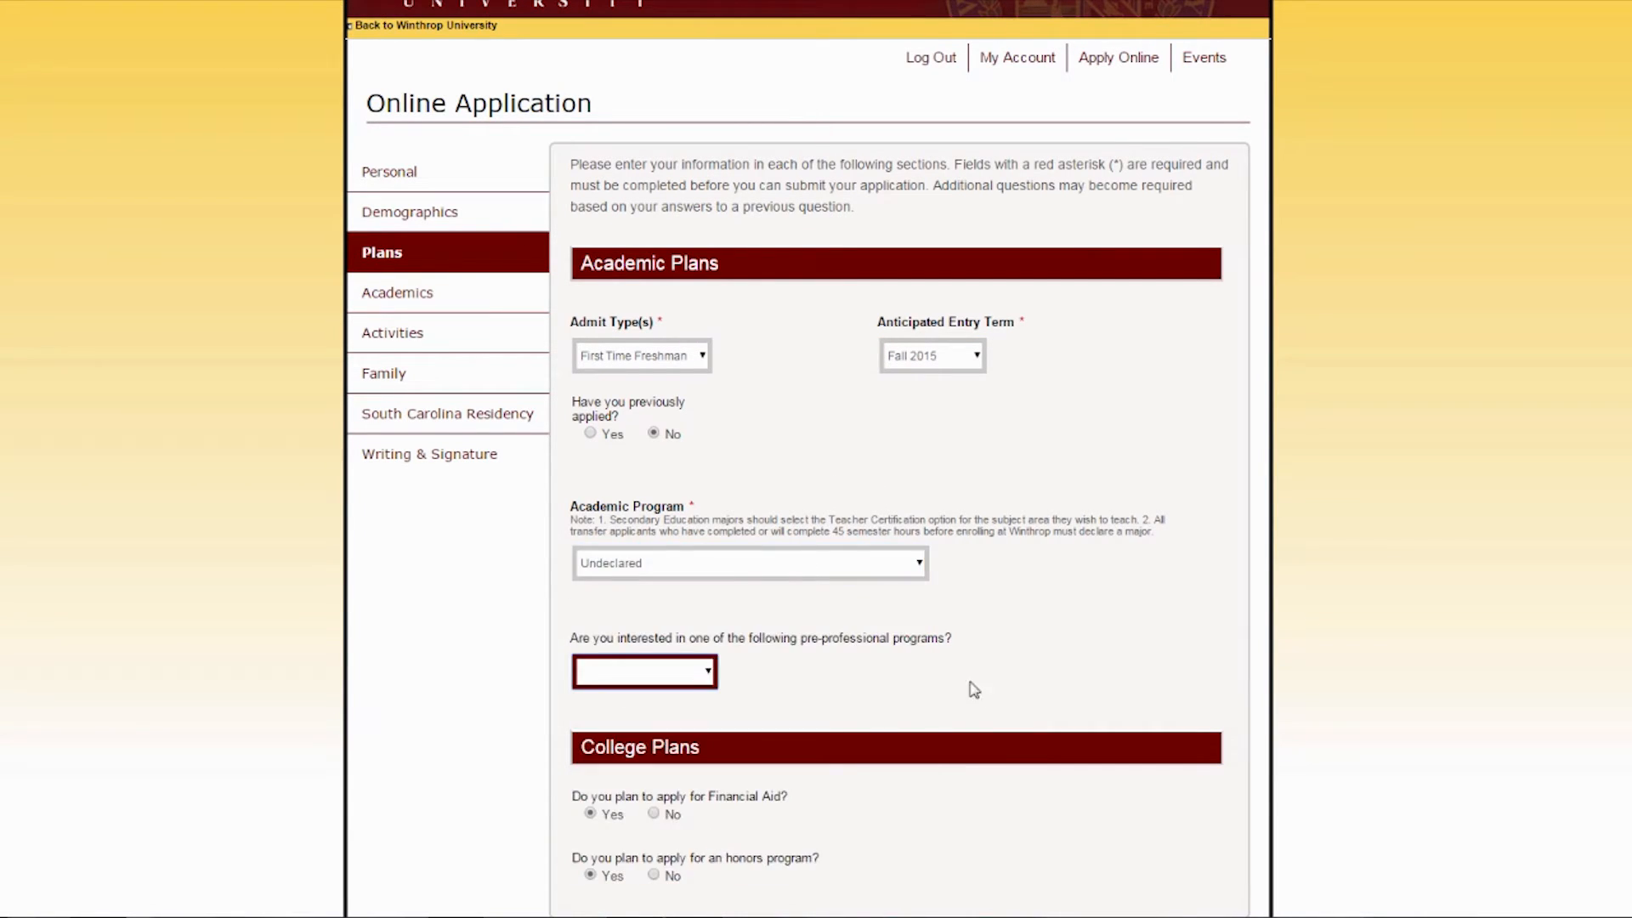
scroll(1001, 685, "down", 3)
left_click(1169, 773)
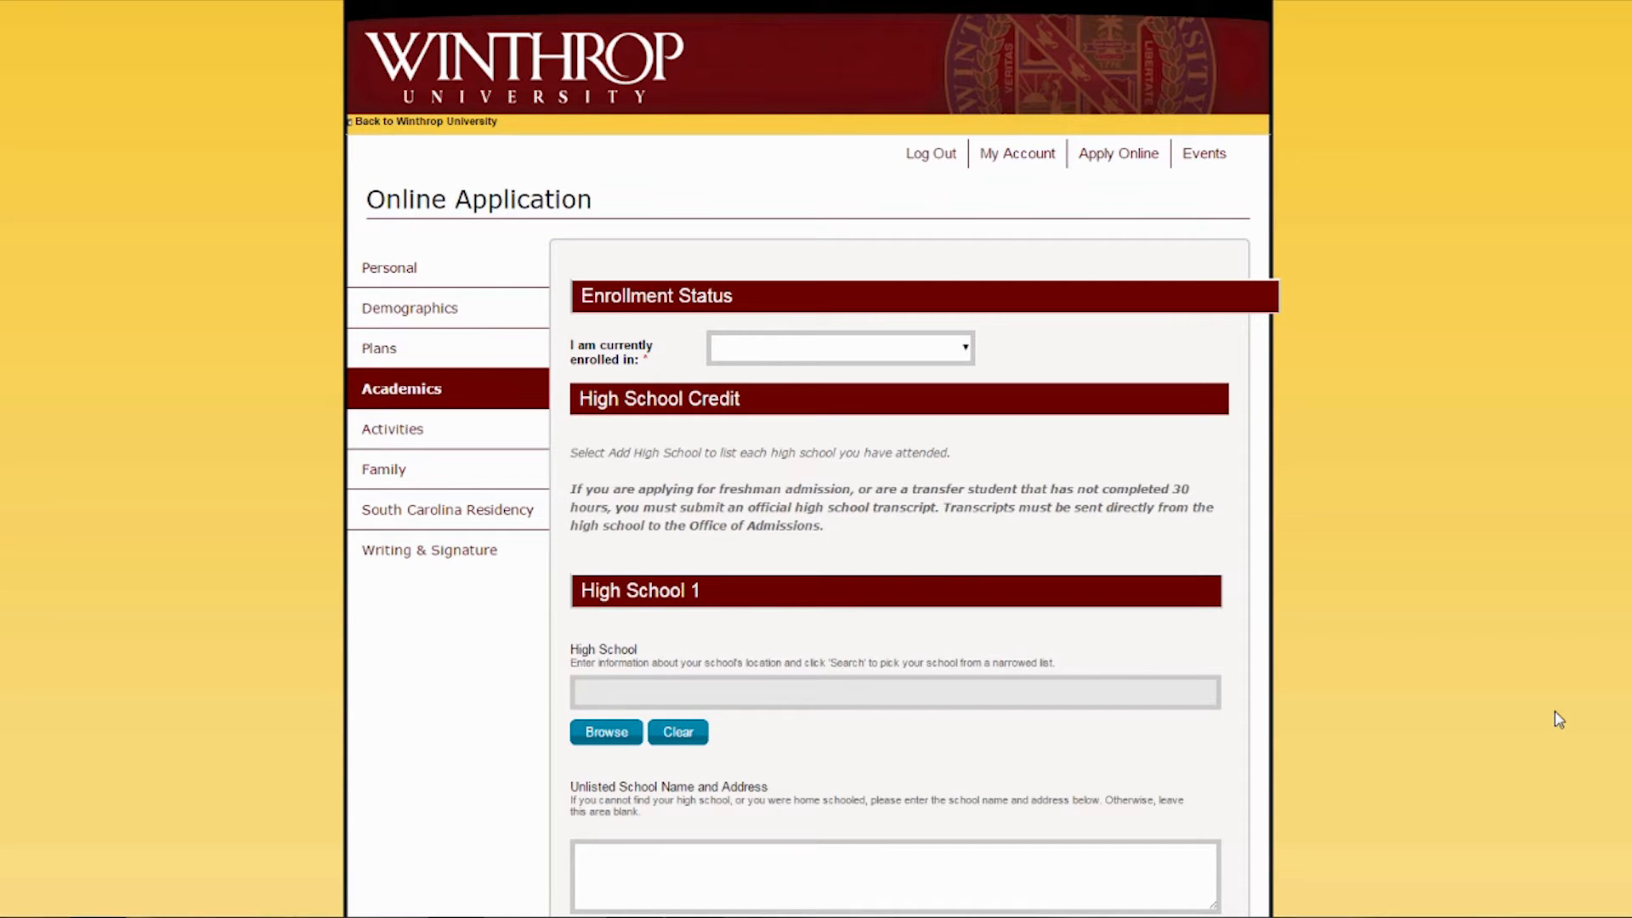
- Set the current enrollment to High School and start browsing for the first high school
left_click(888, 360)
left_click(849, 382)
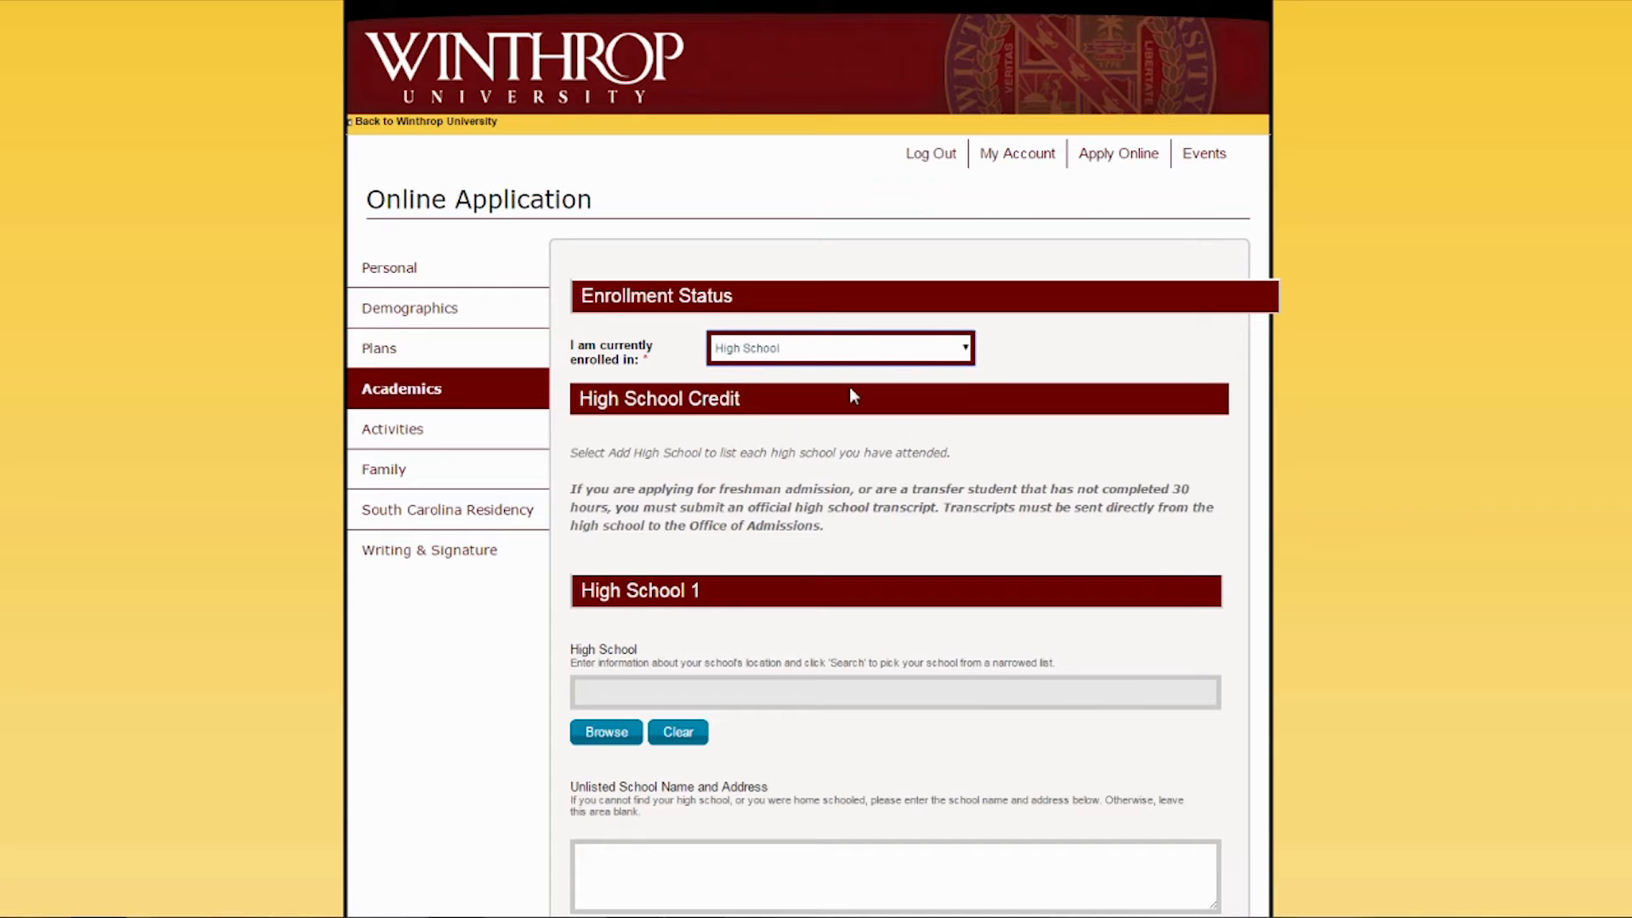
scroll(851, 452, "down", 3)
left_click(604, 443)
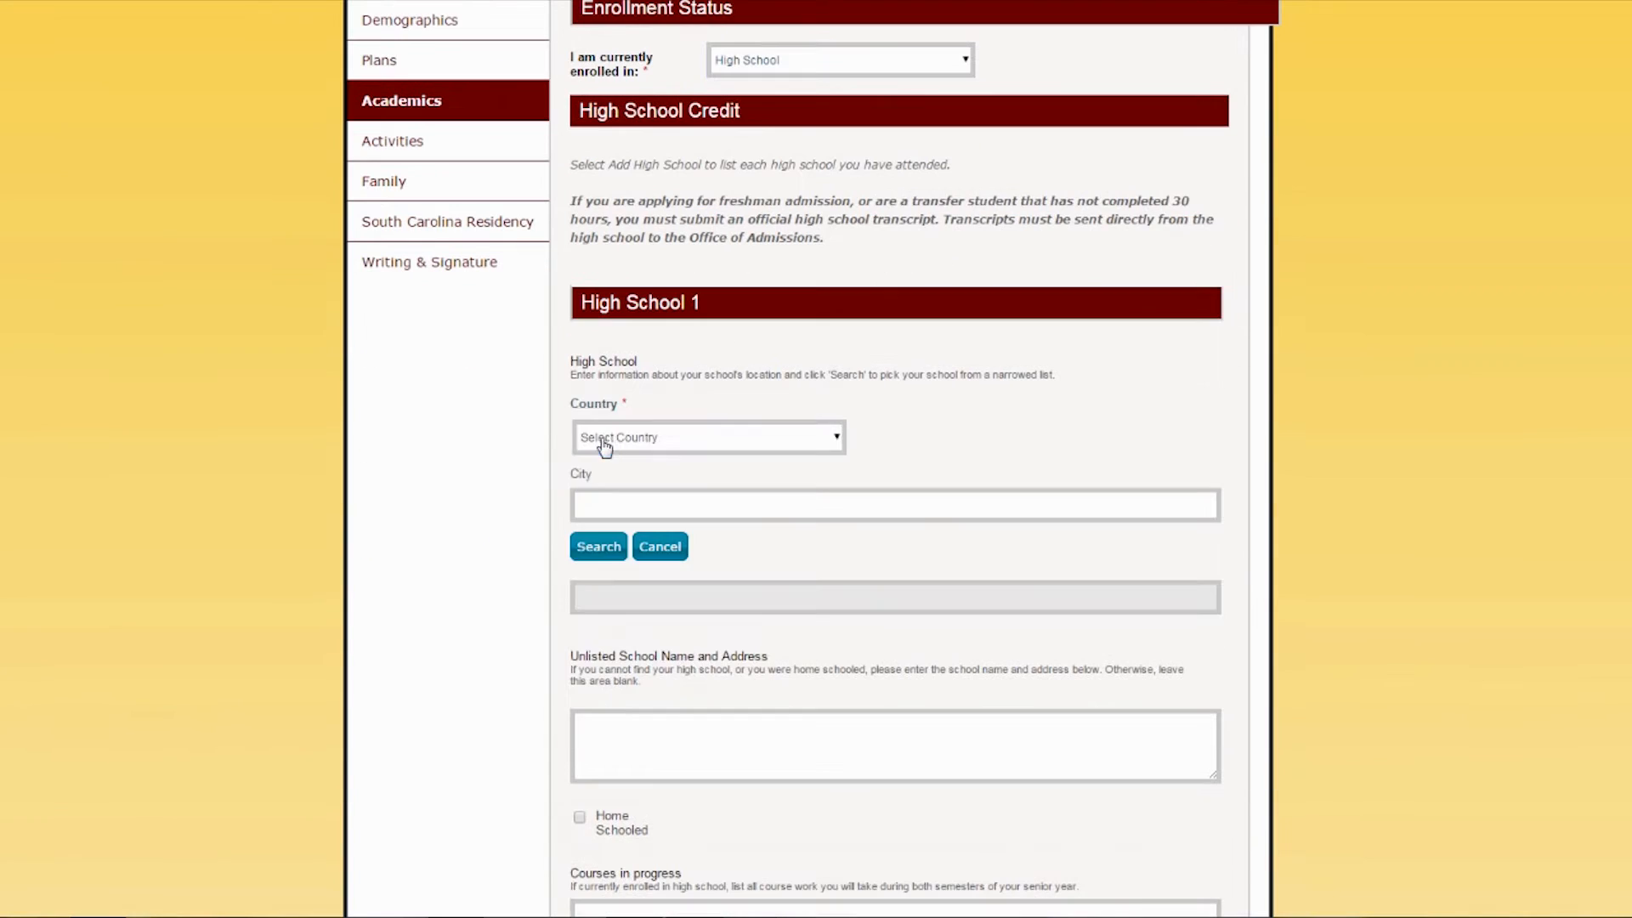
- Search for high schools in Greenville, South Carolina, United States
left_click(647, 439)
left_click(613, 477)
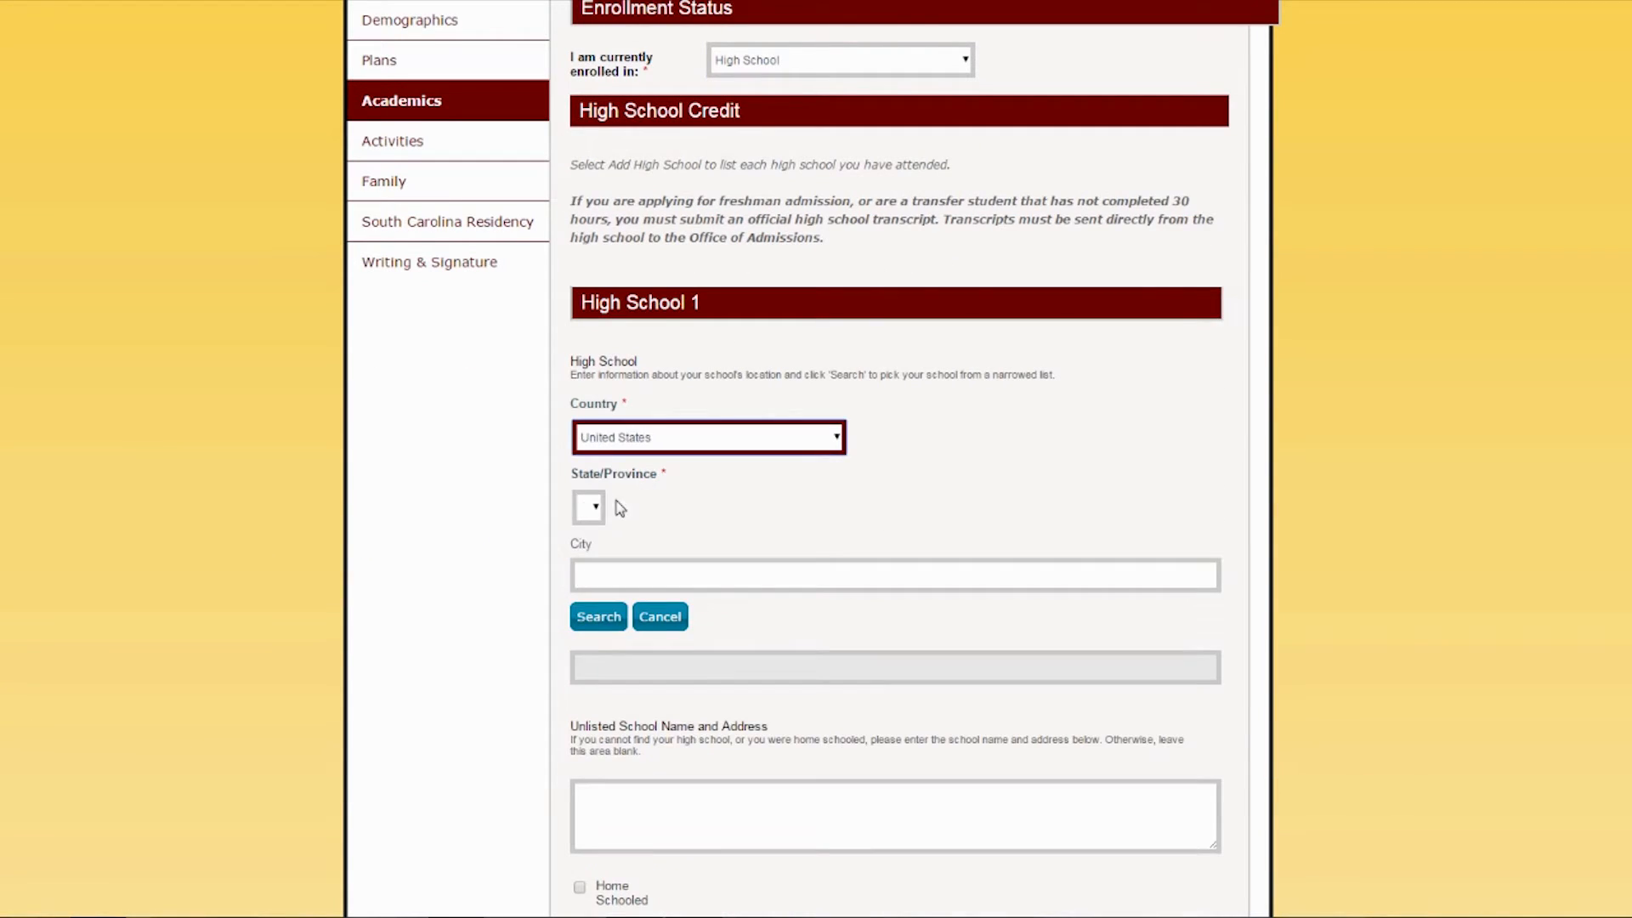
left_click(607, 508)
key("s")
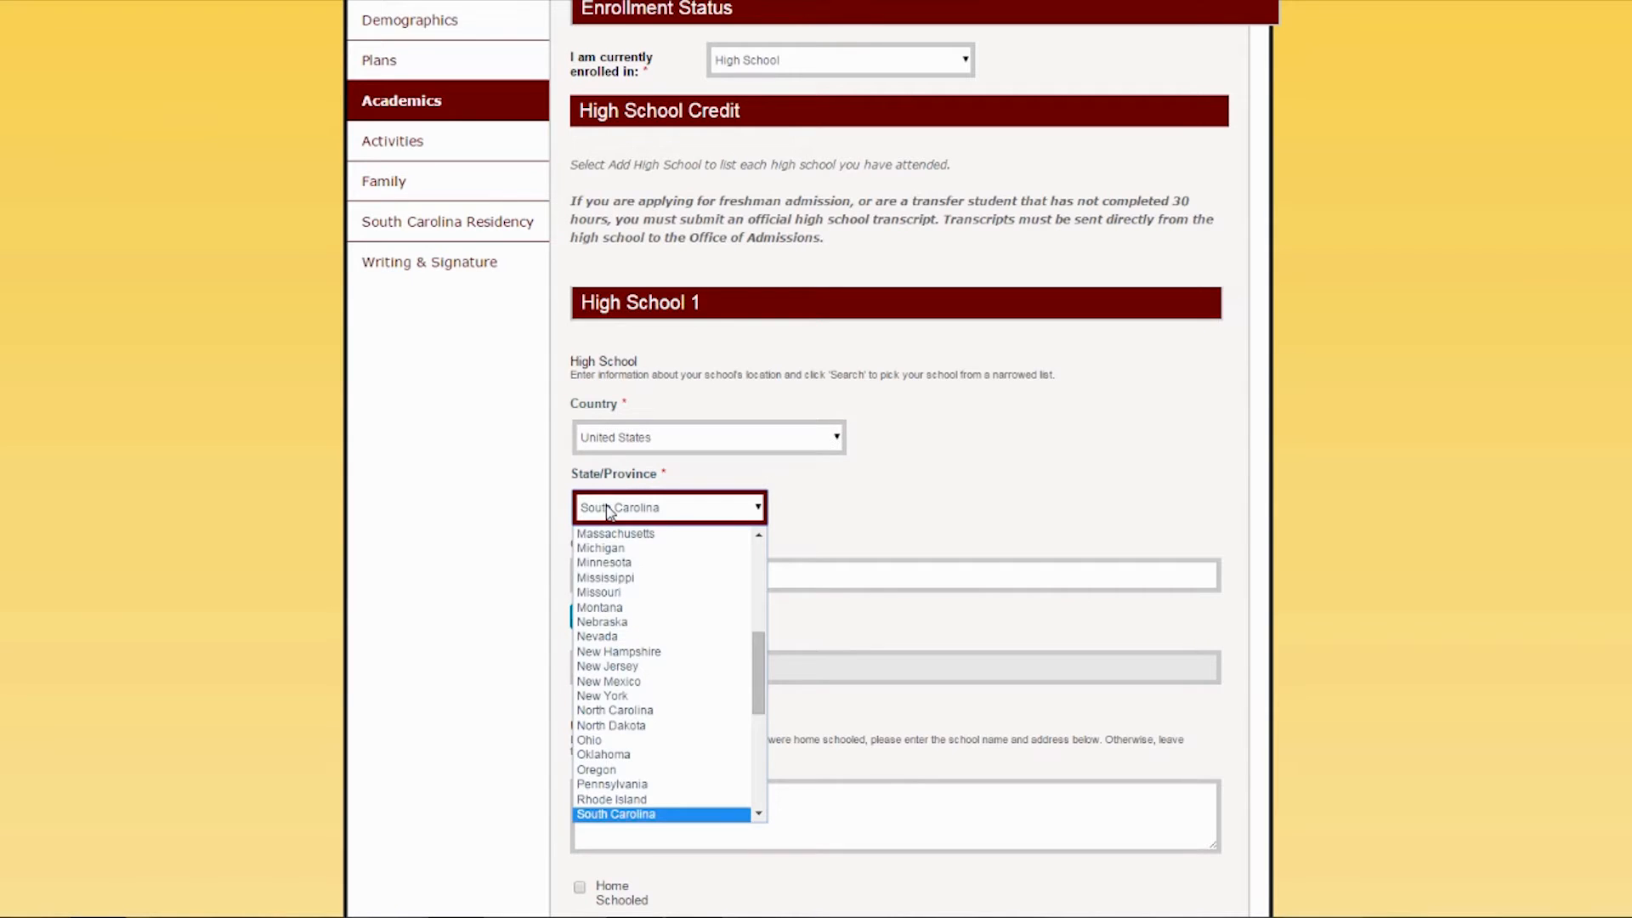
left_click(607, 509)
left_click(622, 575)
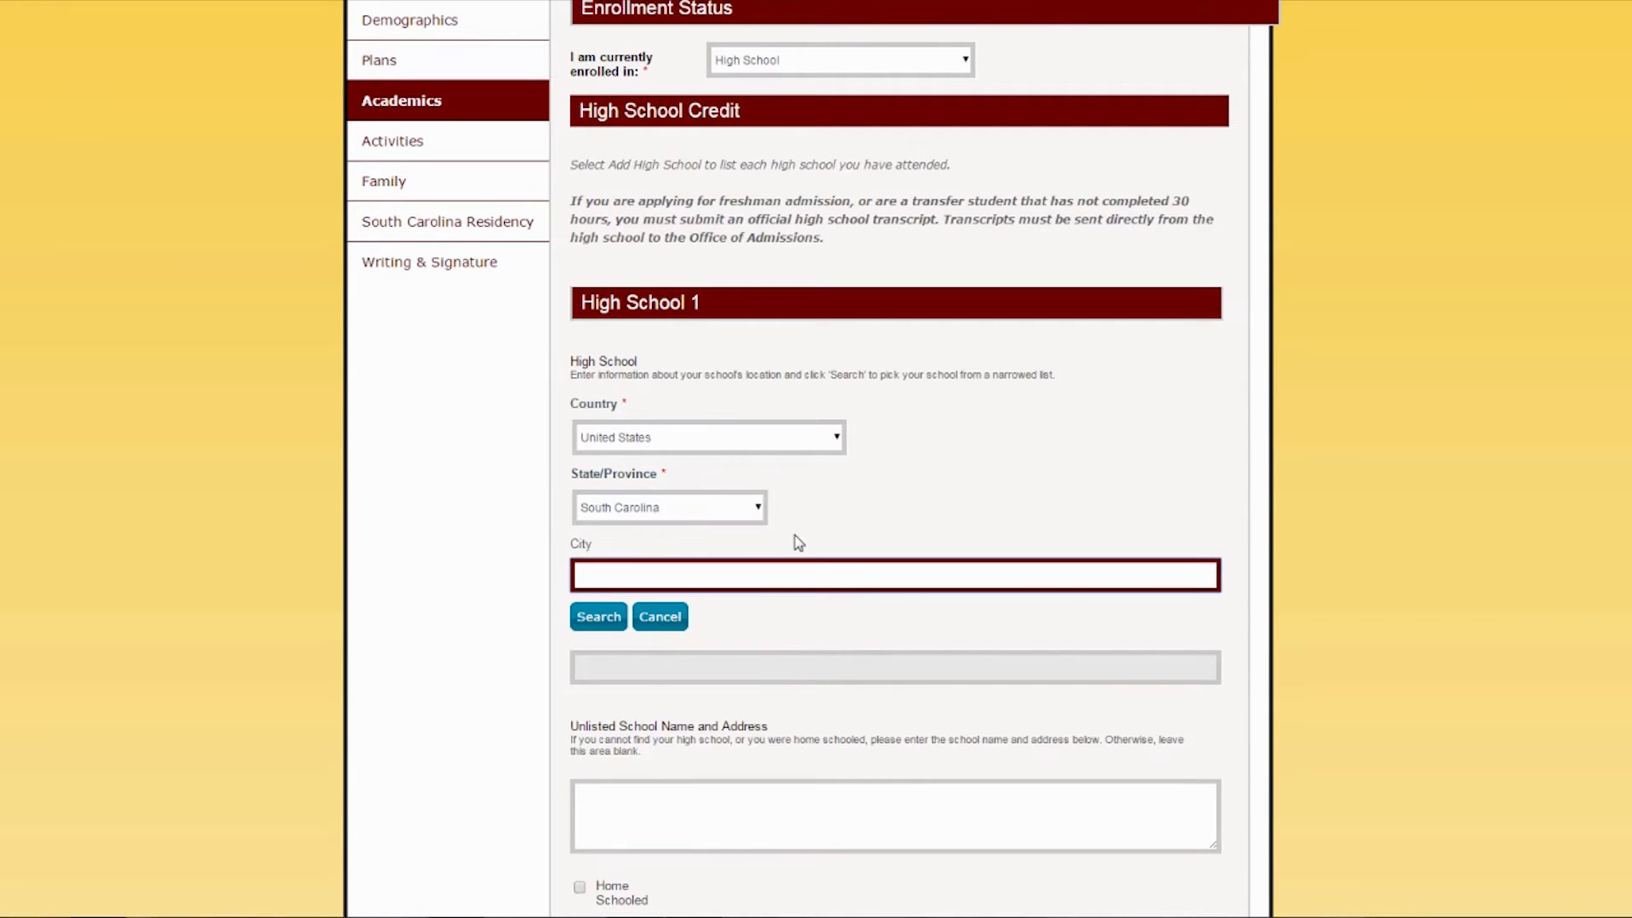
type("Greenville")
left_click(604, 624)
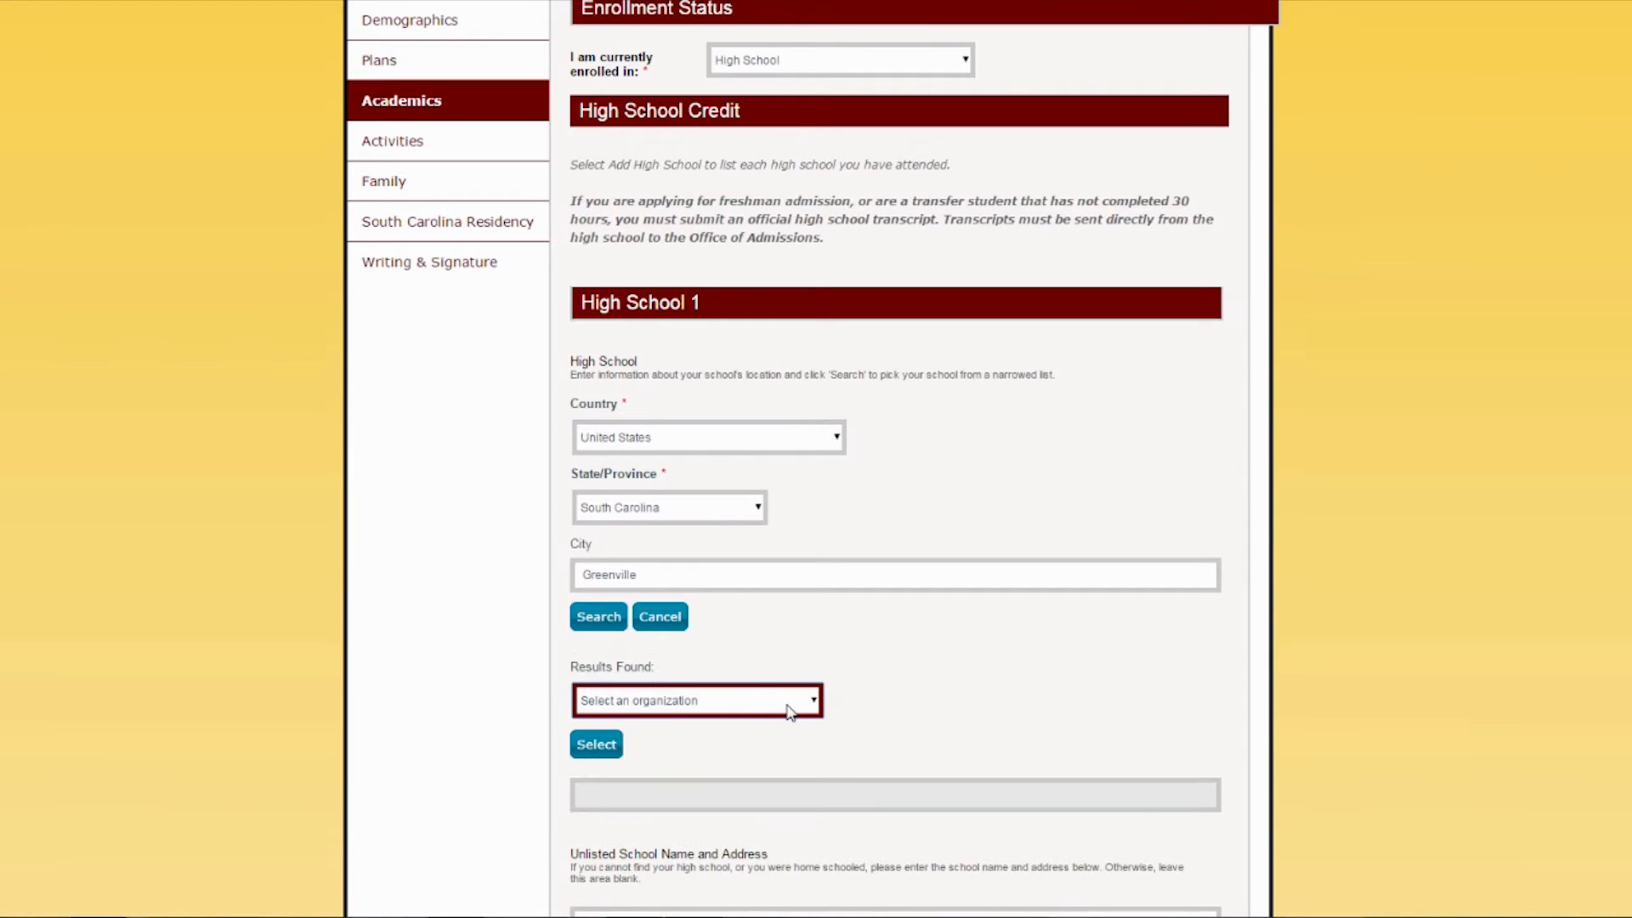
- Choose Wade Hampton High School from the search results as High School 1
left_click(790, 702)
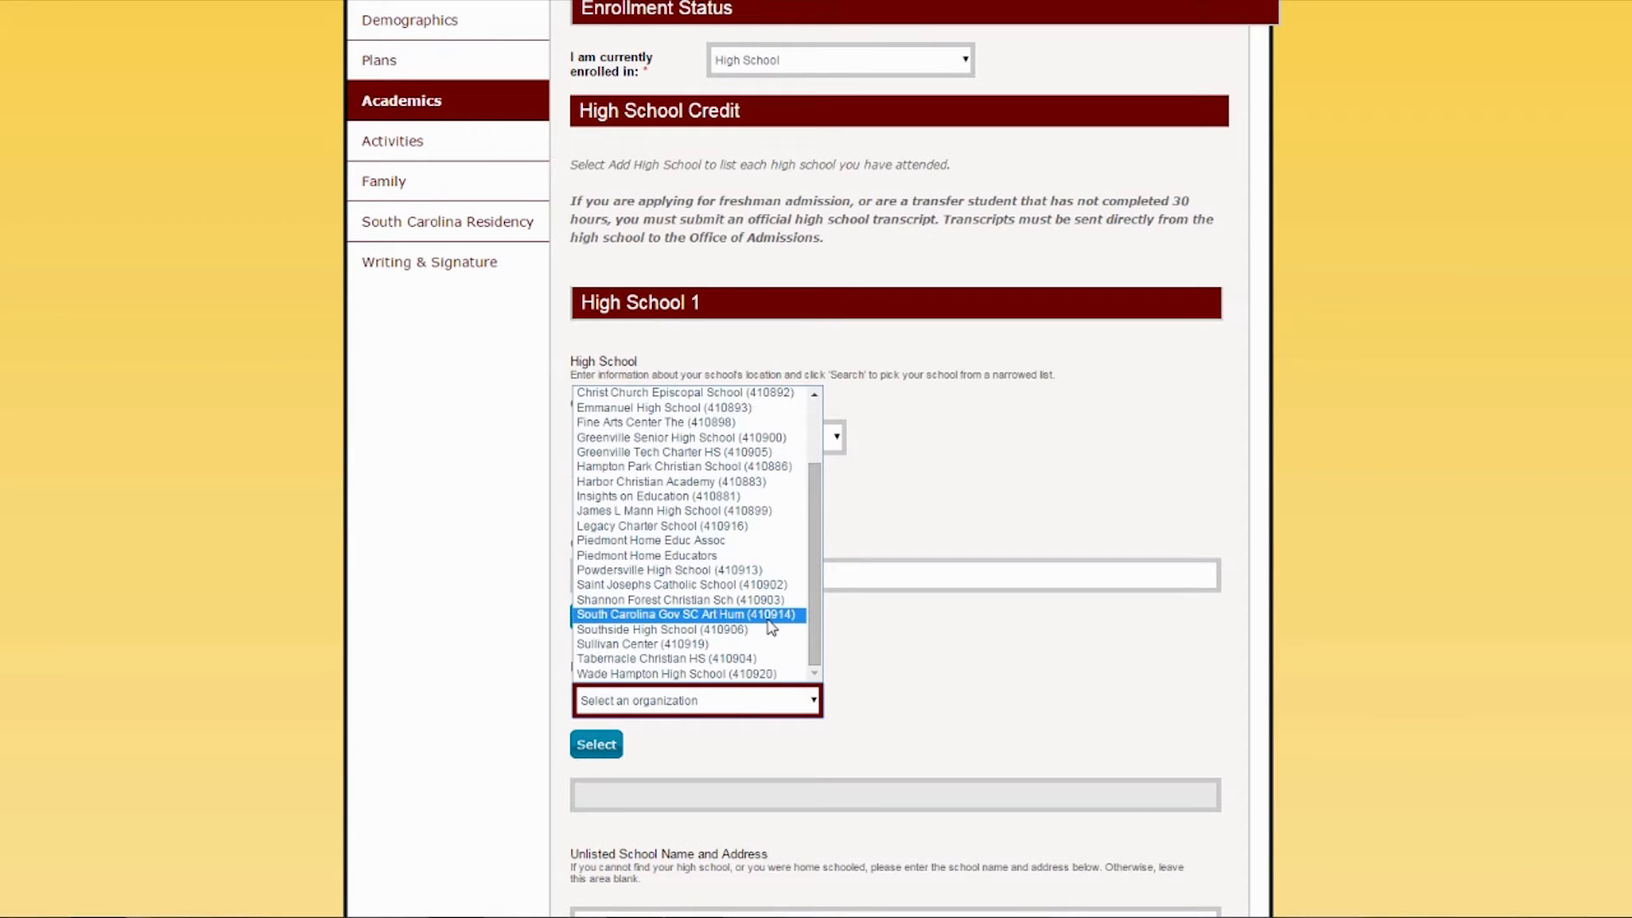
left_click(742, 674)
left_click(616, 748)
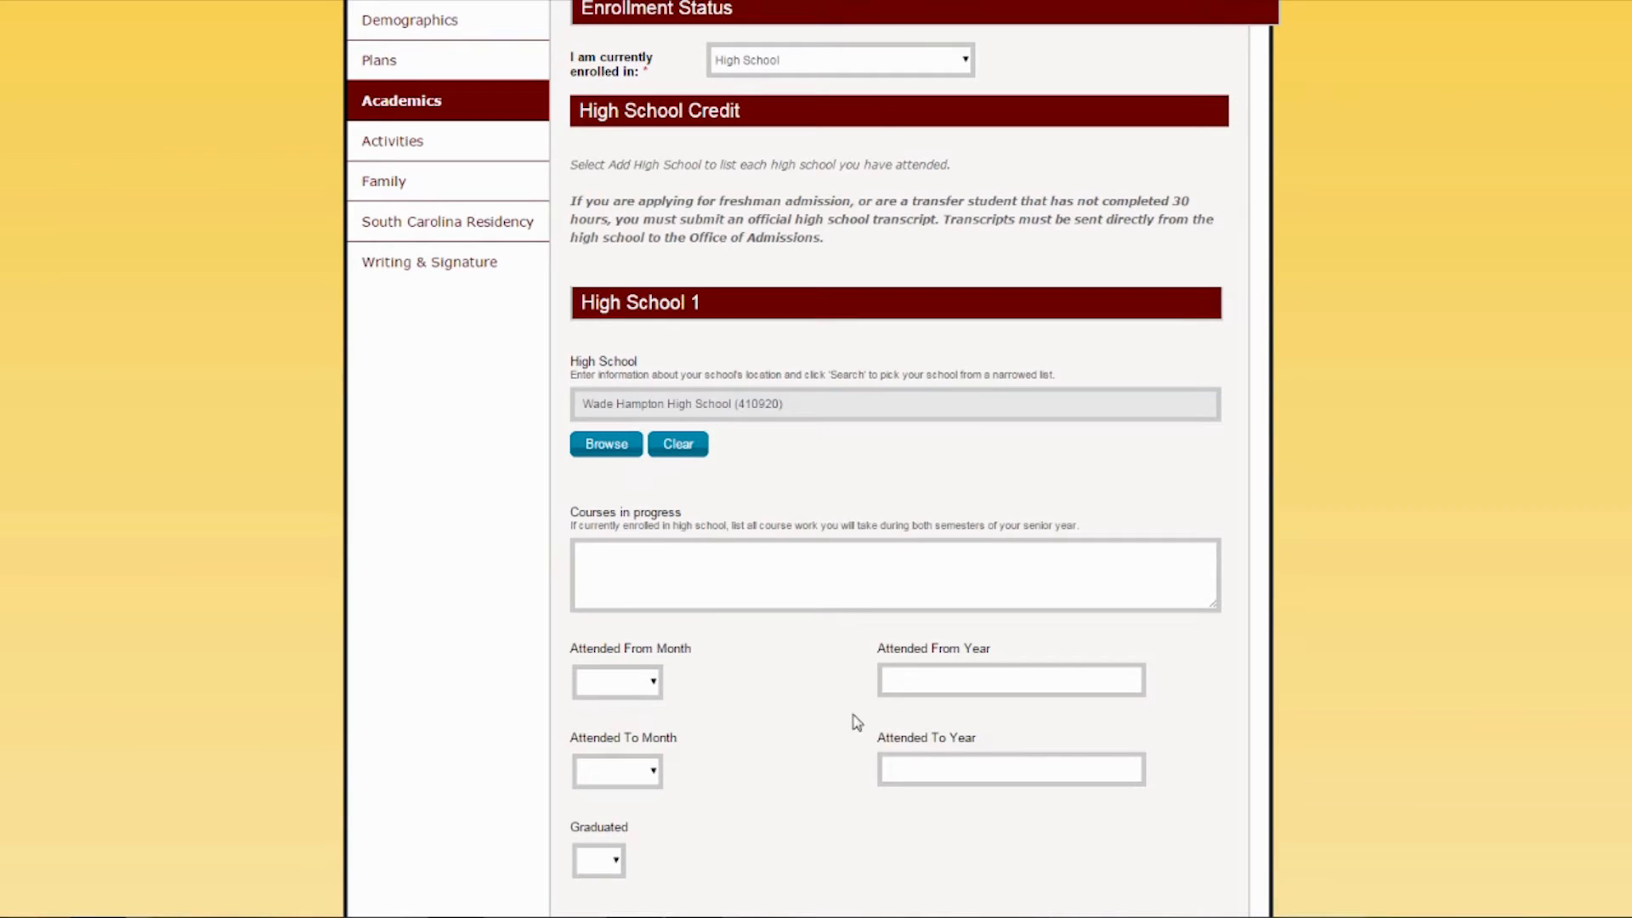
- Enter "English 4, Spanish 2, Art History, AP French" as the high school courses in progress
left_click(669, 564)
type("English 4, Spanish")
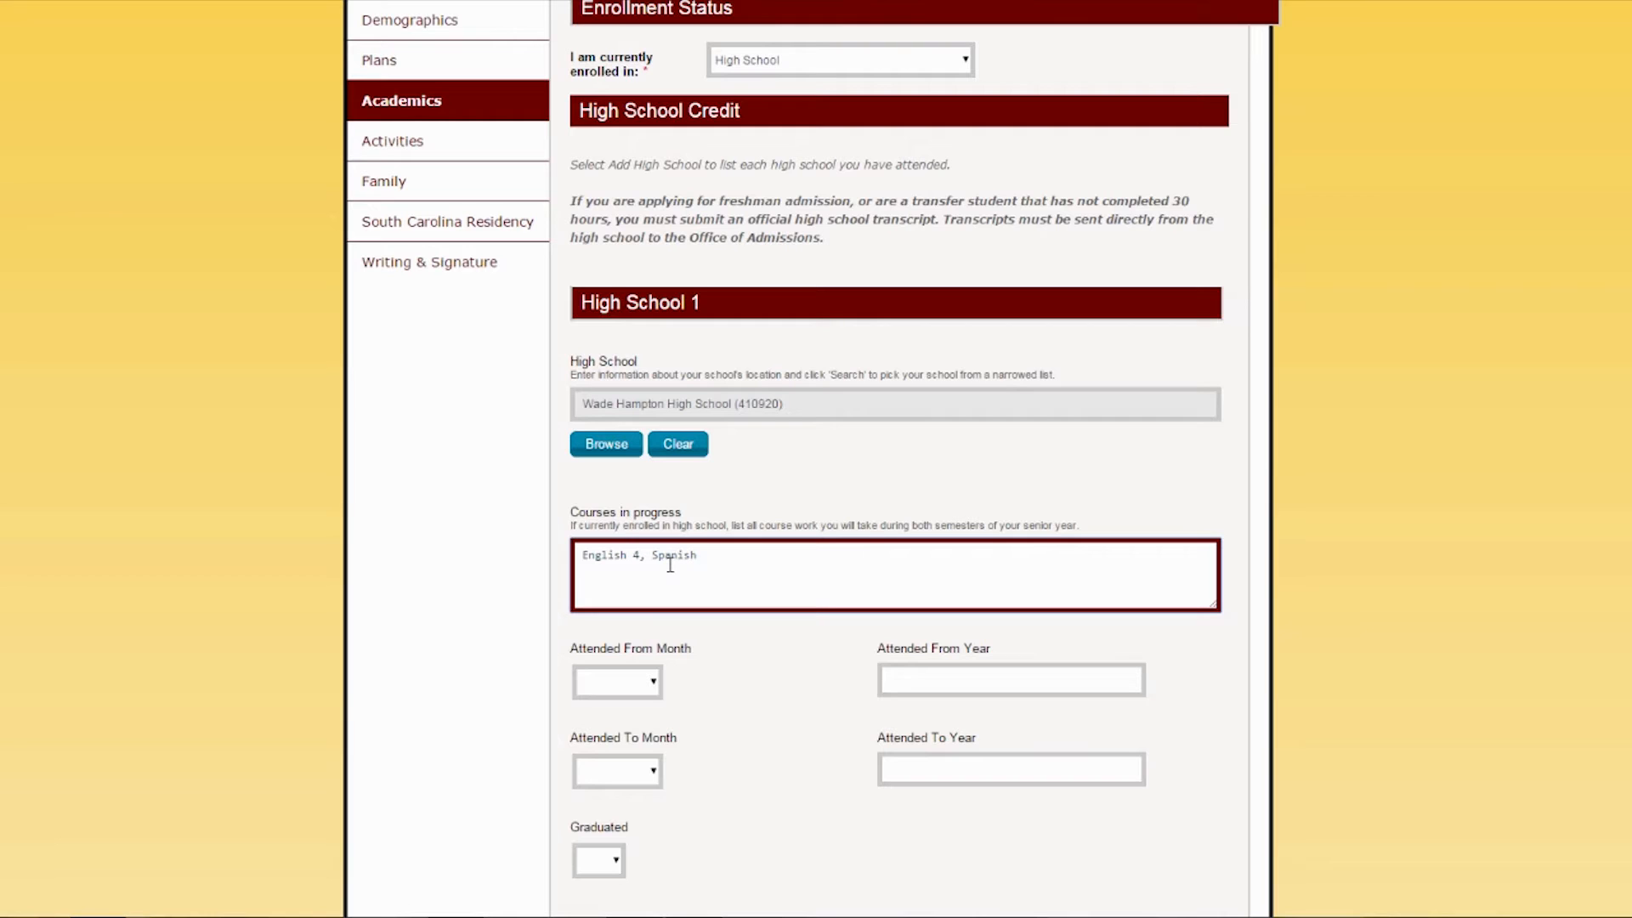
type(" 2, Art History, AP French")
- Set the high school attendance period from August 2011 to June 2015
left_click(617, 682)
left_click(612, 826)
left_click(922, 683)
type("2011")
left_click(617, 771)
left_click(600, 658)
left_click(1045, 770)
type("2")
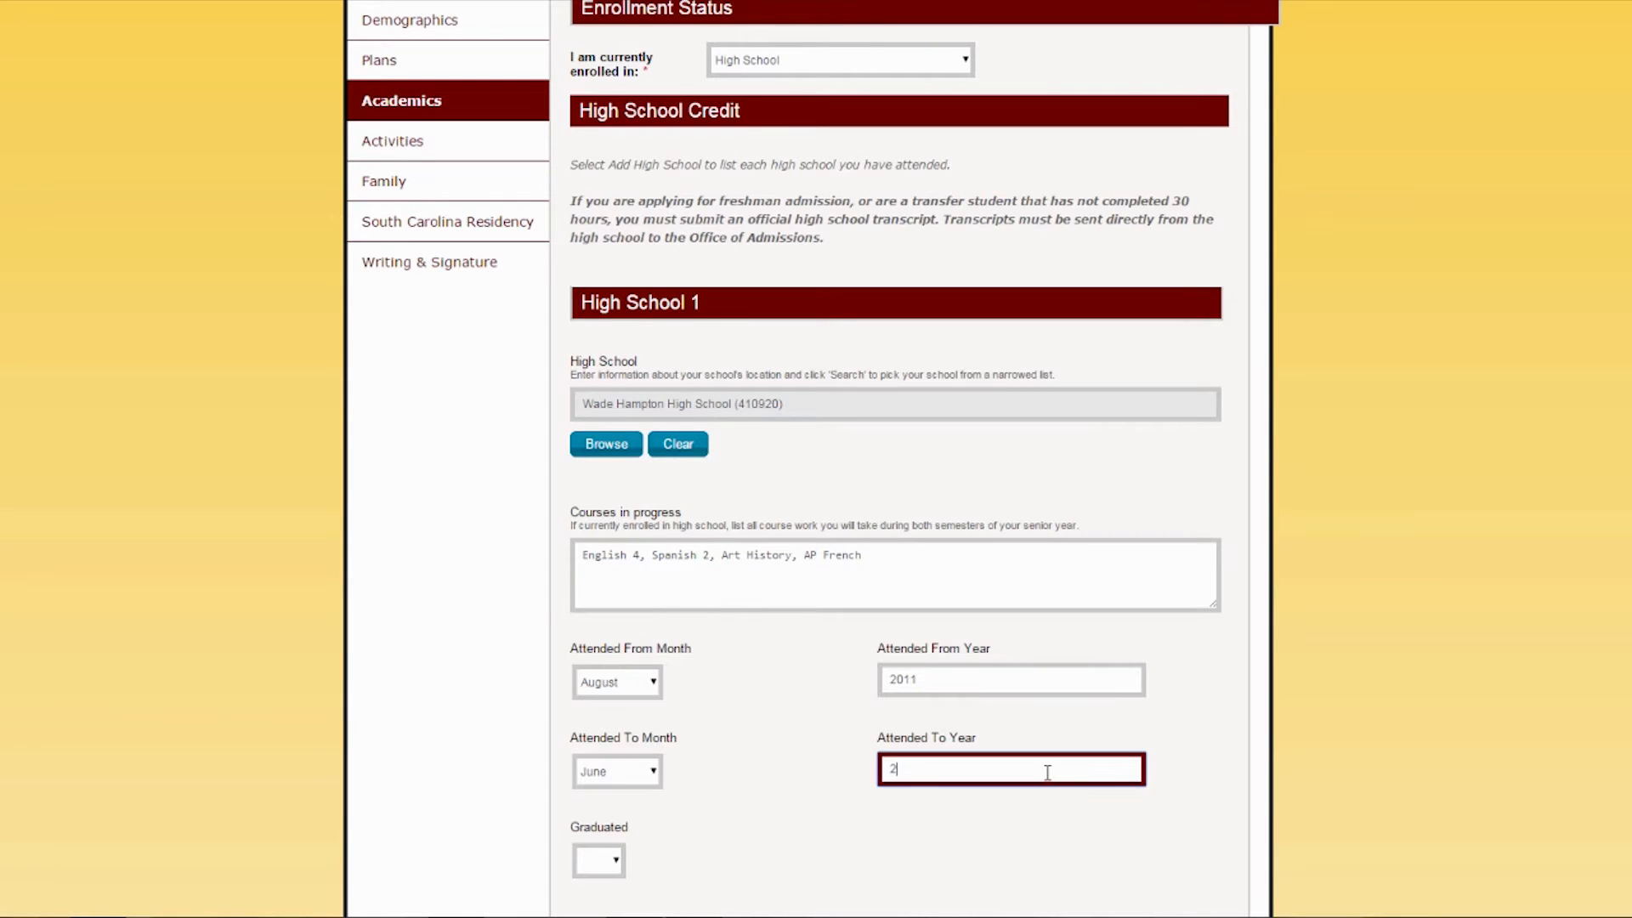
type("0165")
- Mark the high school as graduated and set the graduation date to 6/10/2015
left_click(599, 860)
left_click(591, 814)
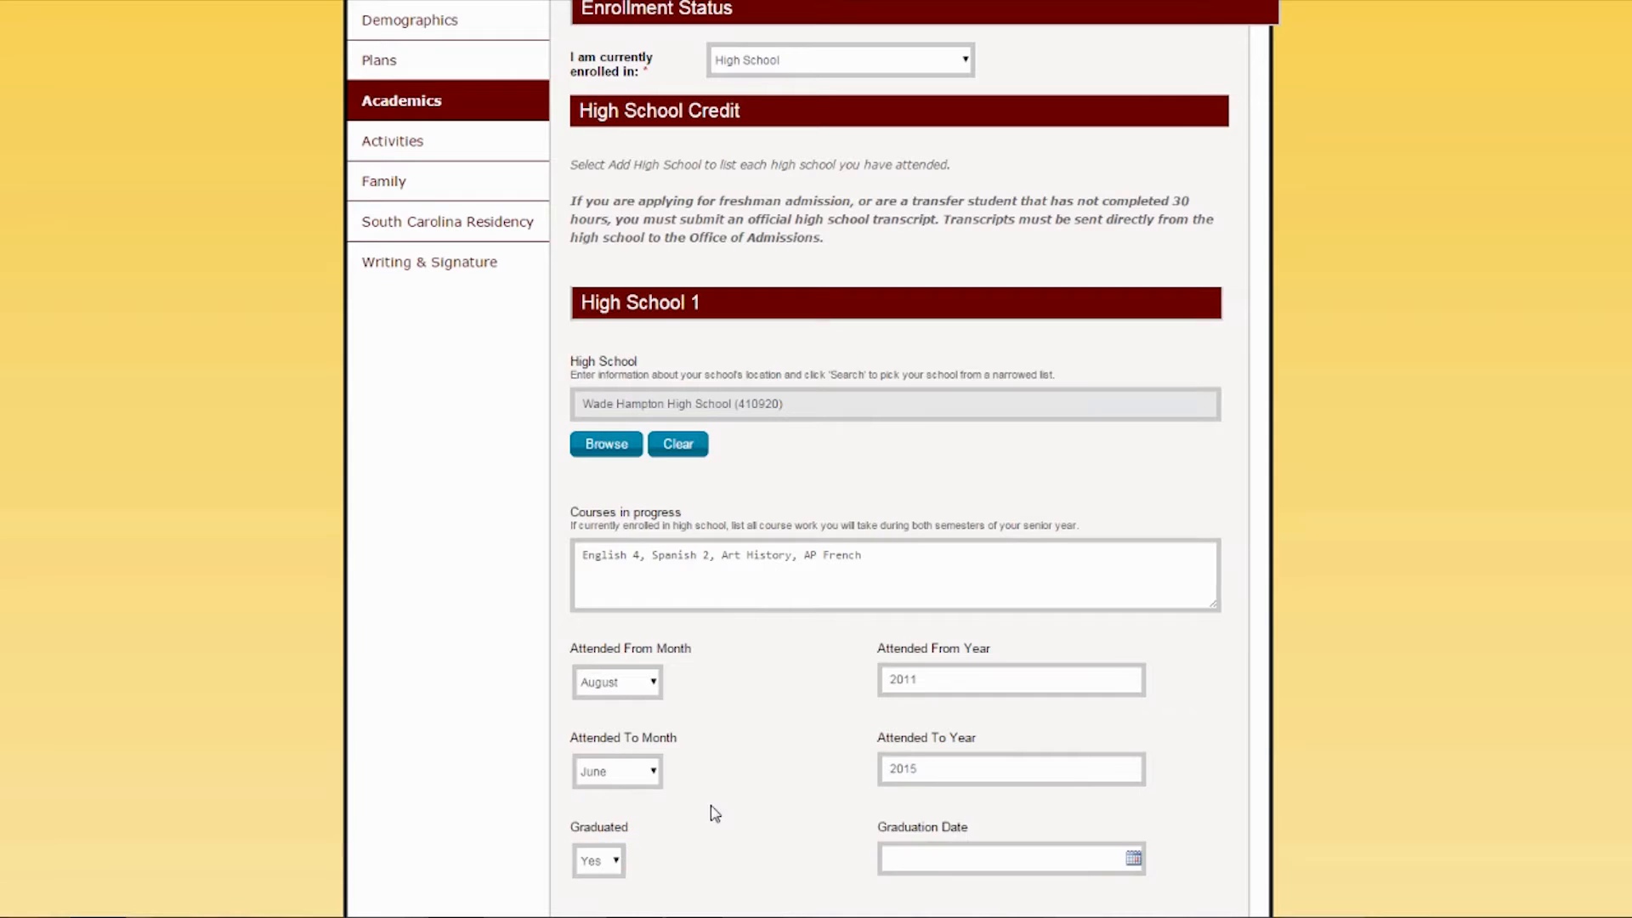
scroll(850, 723, "down", 2)
left_click(1134, 667)
left_click(967, 750)
- Declare college course work completed while in high school and answer Yes to being eligible to return to the last college
scroll(947, 740, "down", 6)
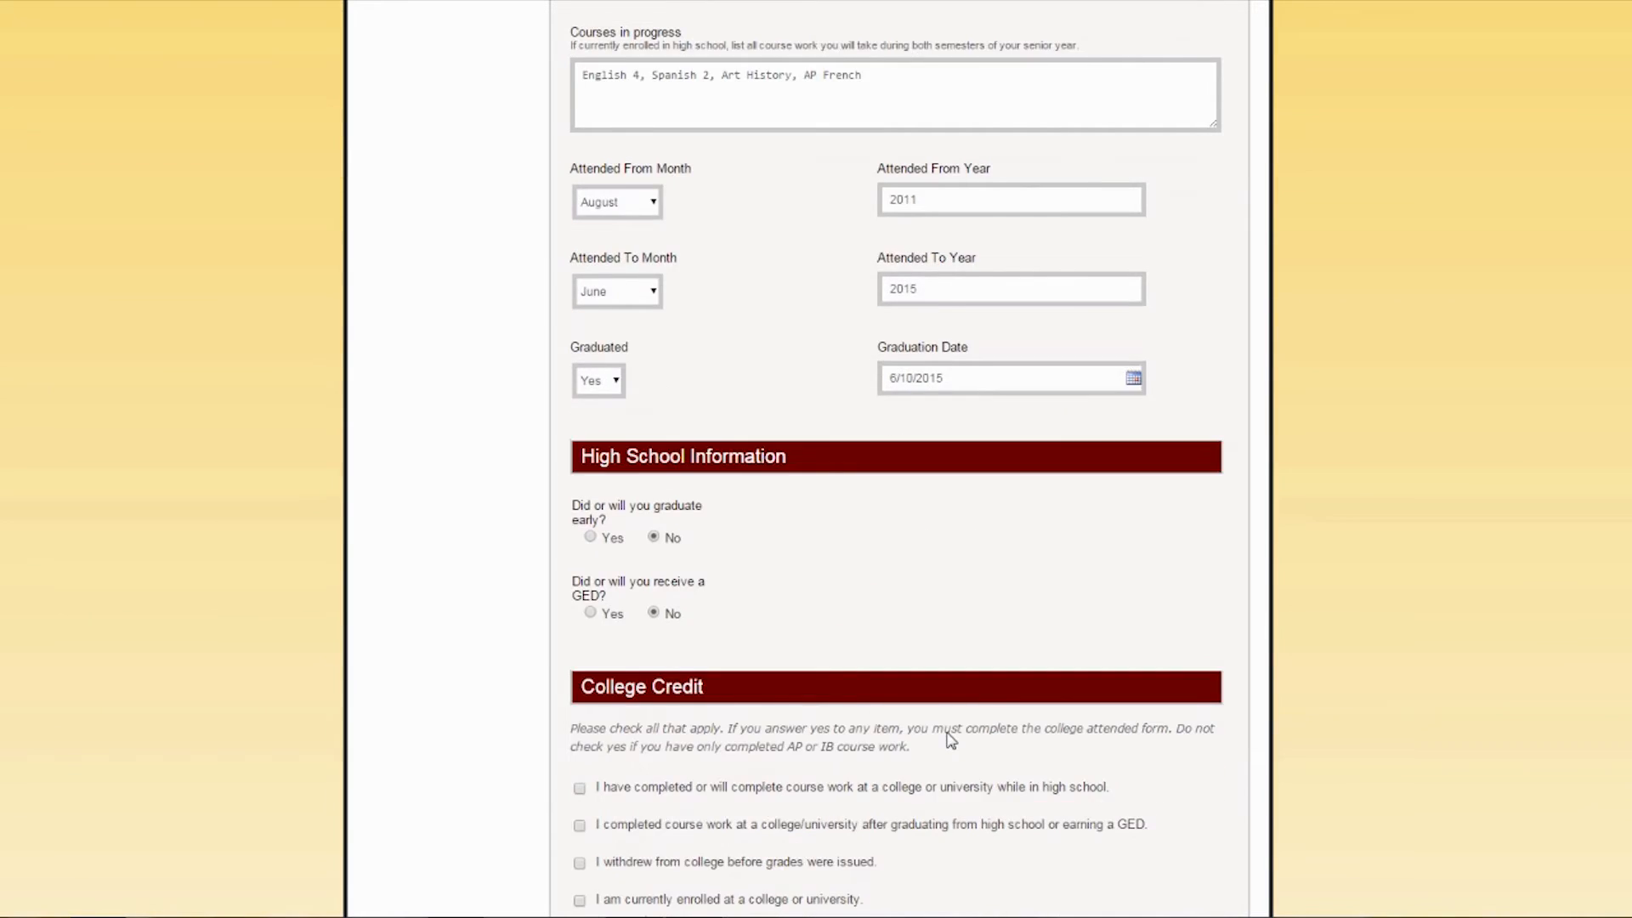
scroll(947, 733, "down", 1)
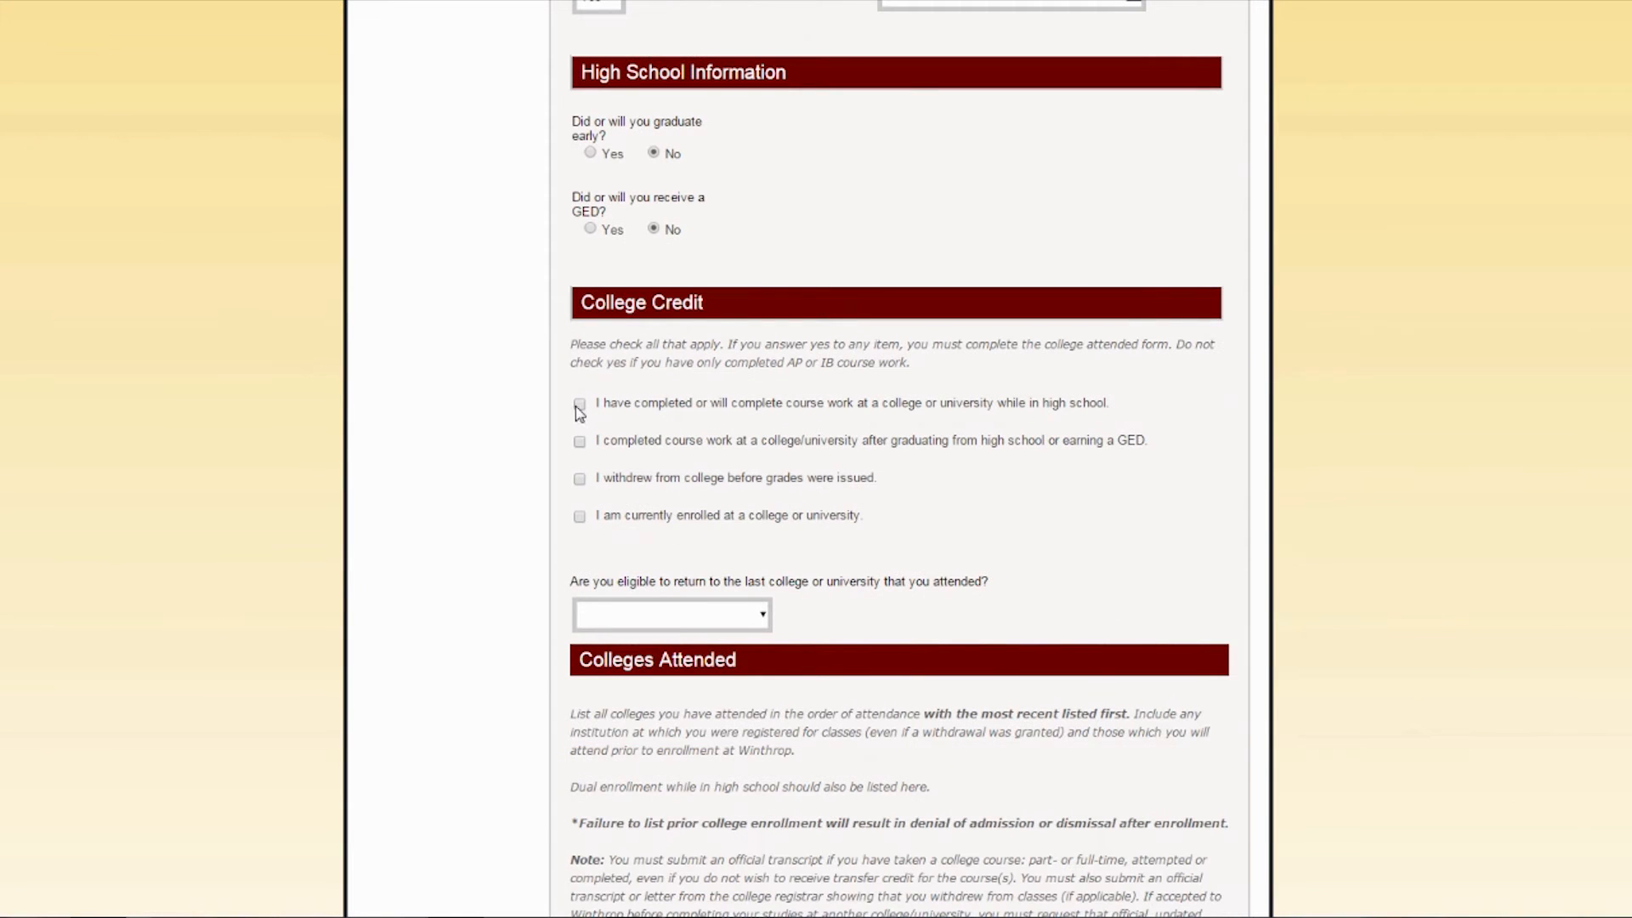
left_click(752, 616)
left_click(646, 652)
- Search for College 1 in Greenville, South Carolina, United States
scroll(948, 654, "down", 4)
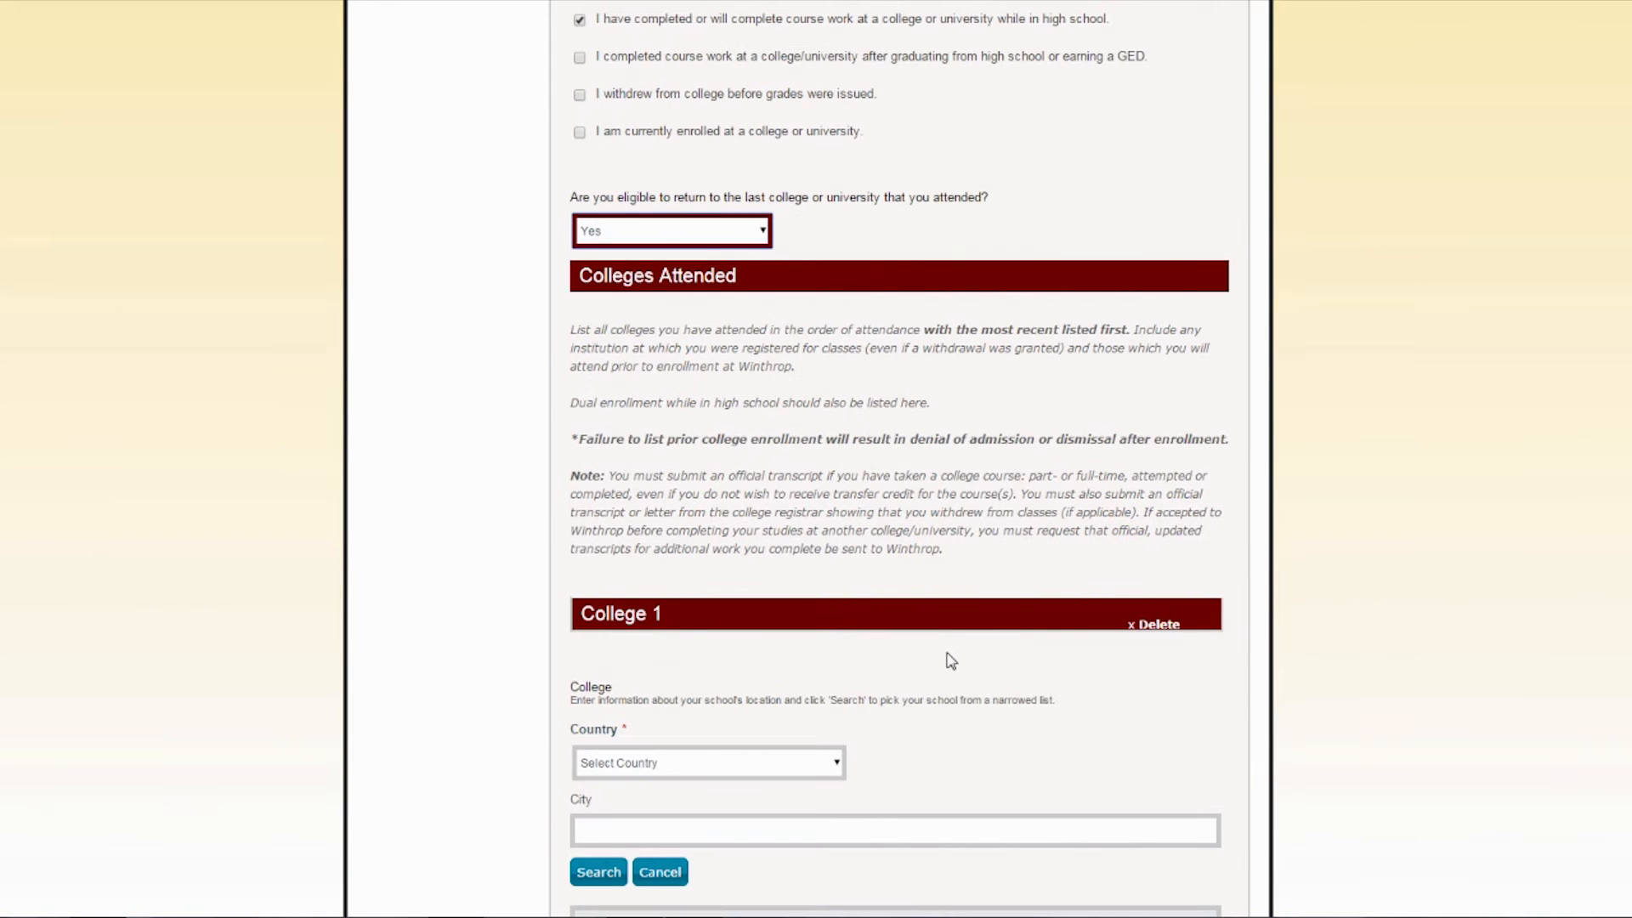
scroll(950, 661, "down", 5)
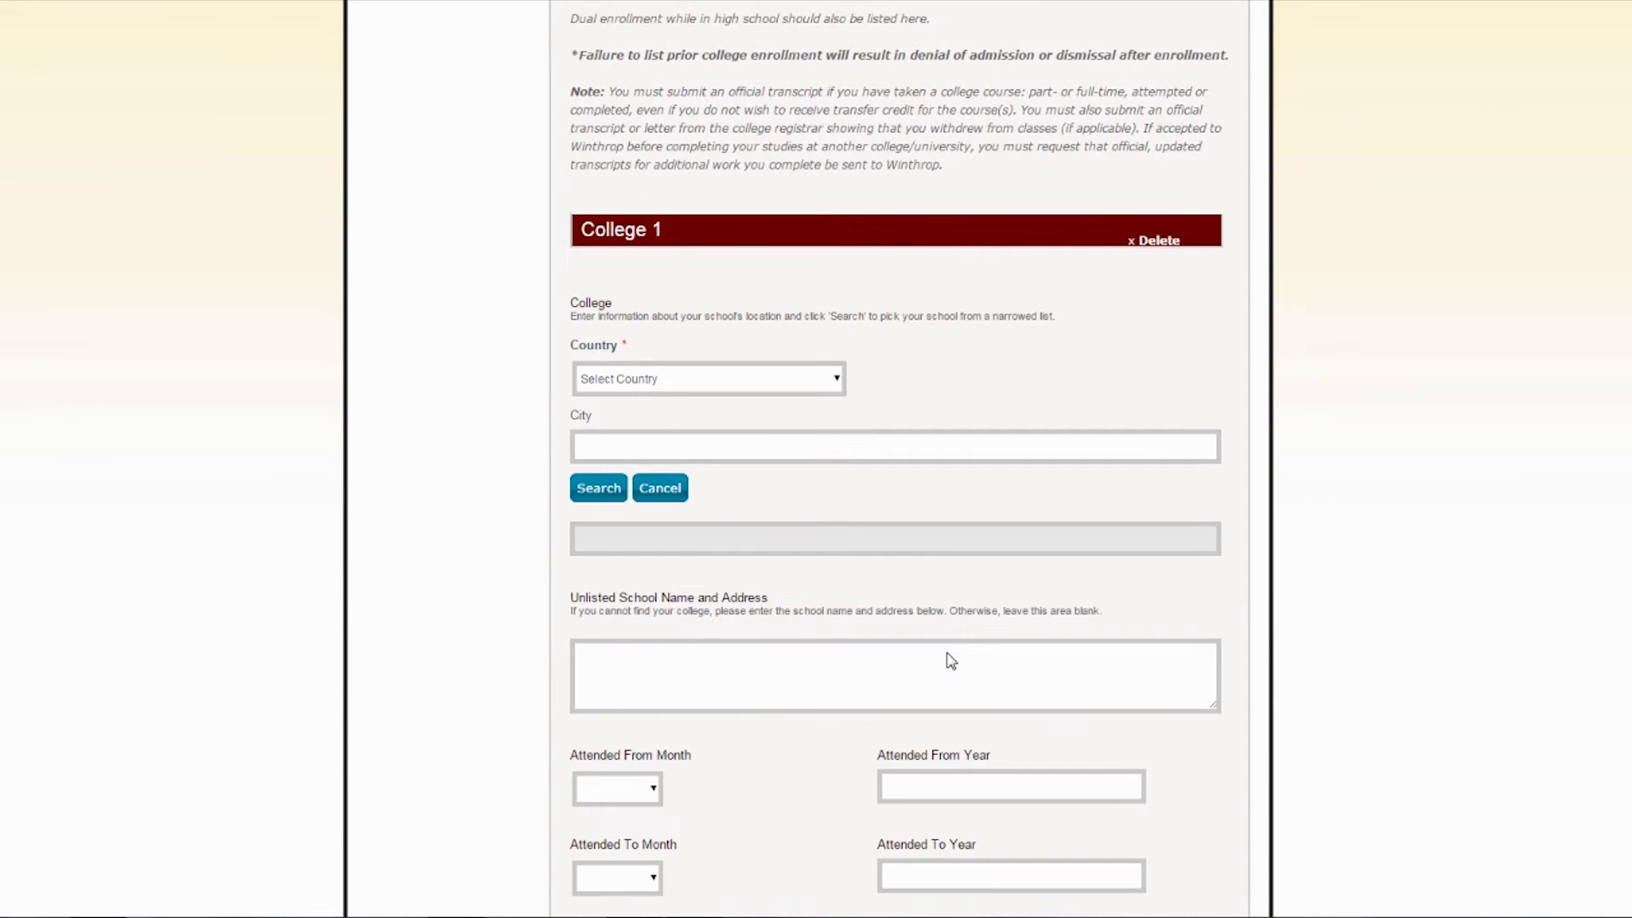
scroll(1603, 750, "down", 1)
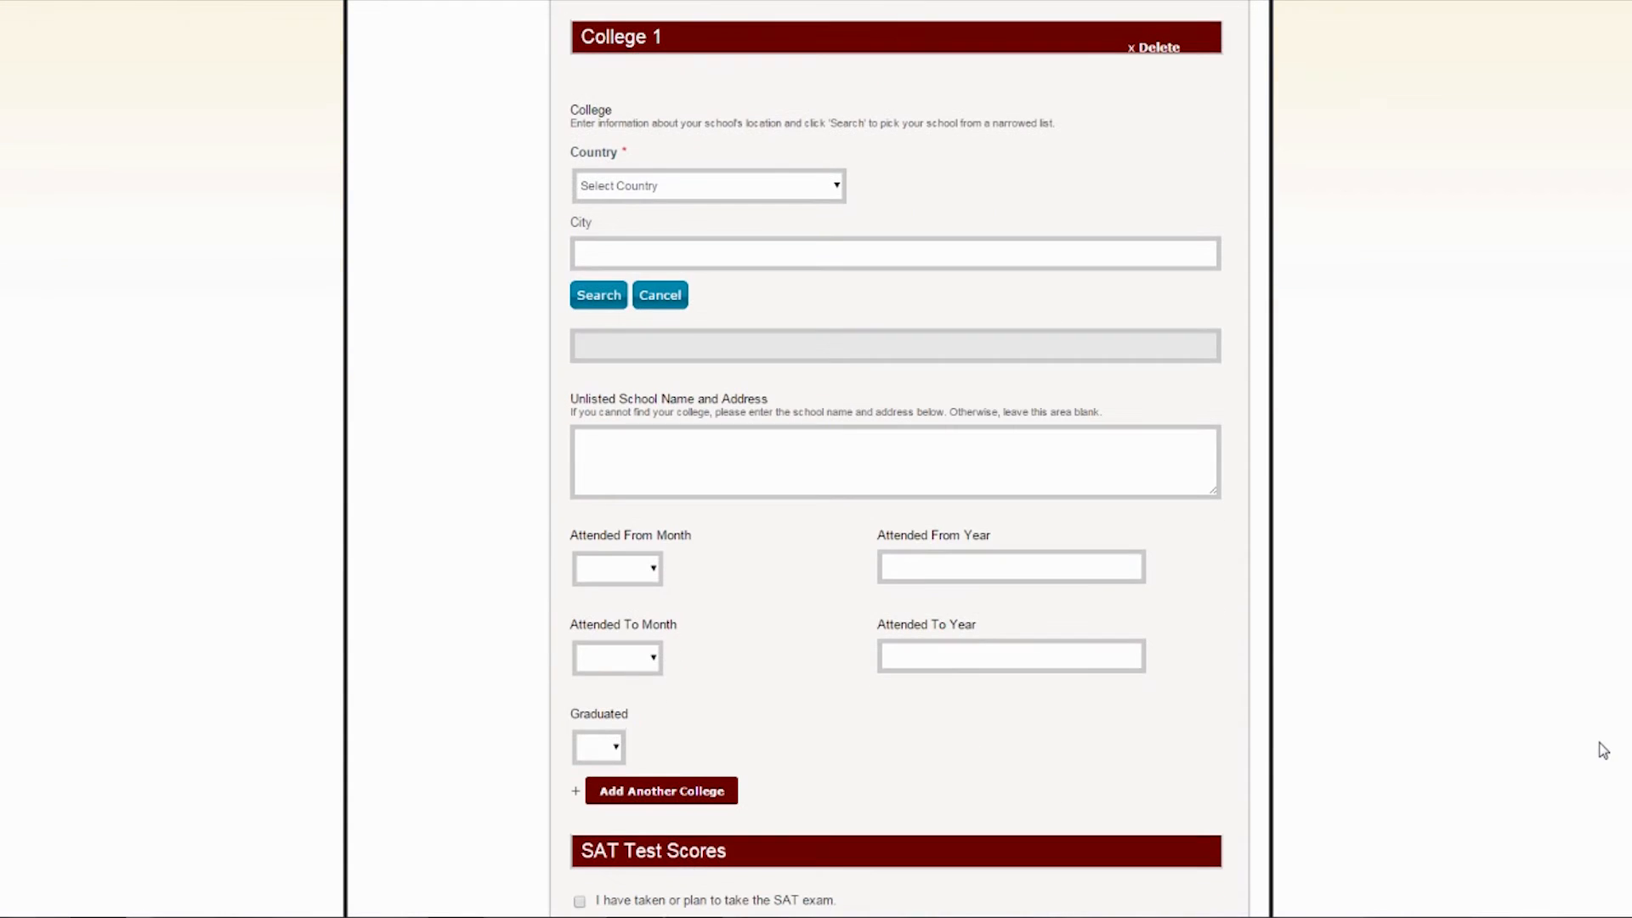
left_click(814, 196)
left_click(713, 226)
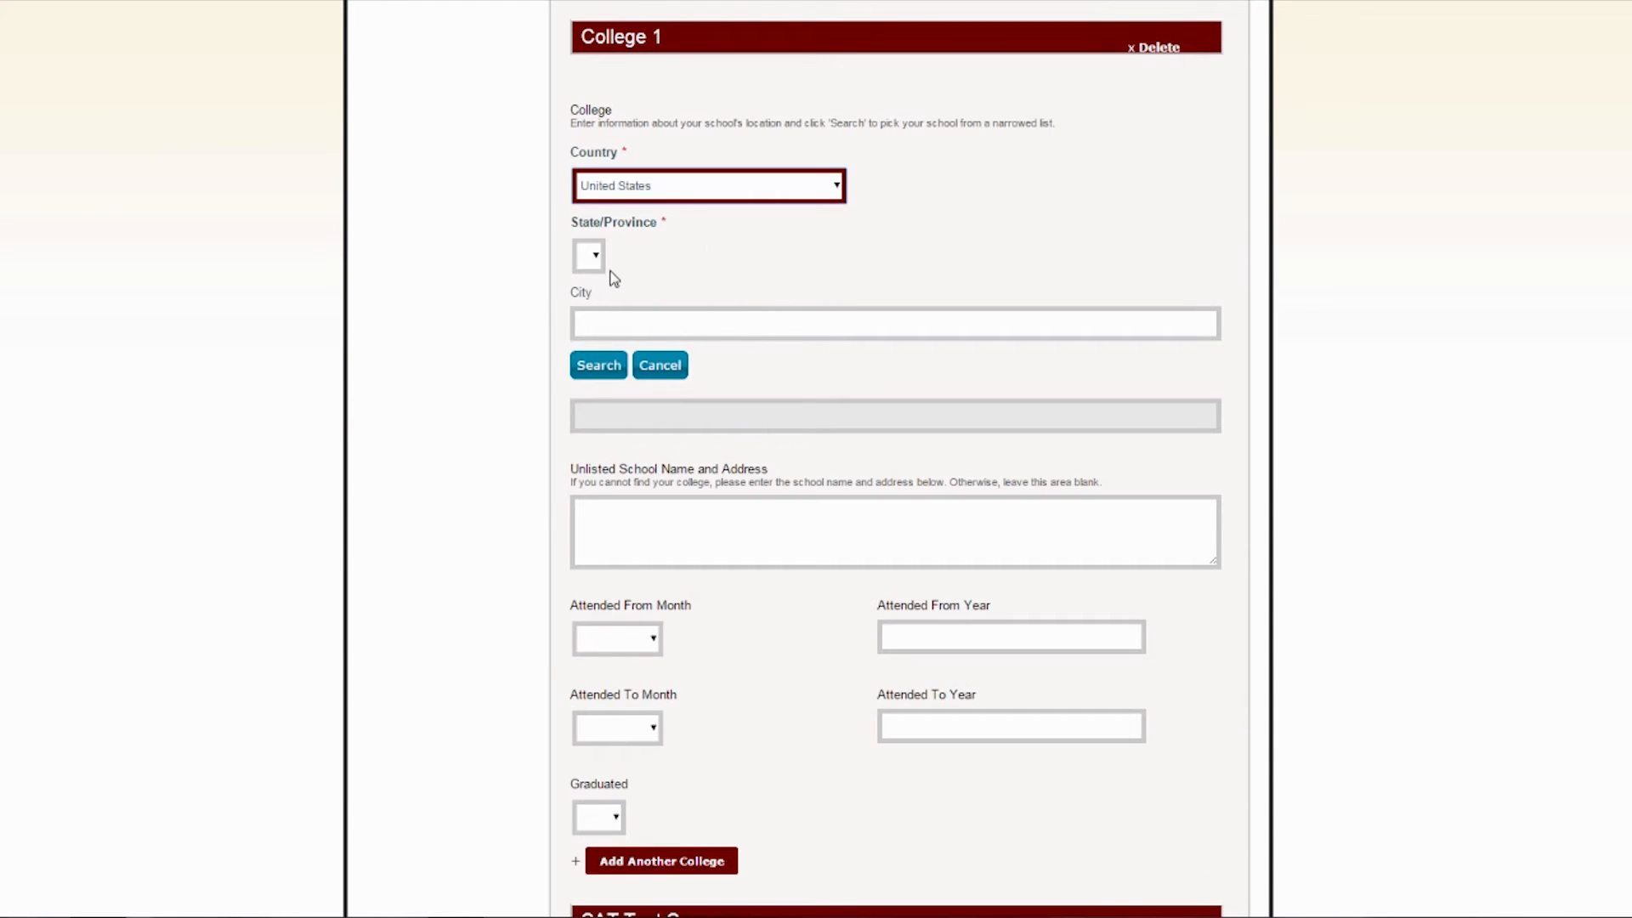
left_click(650, 255)
left_click(639, 559)
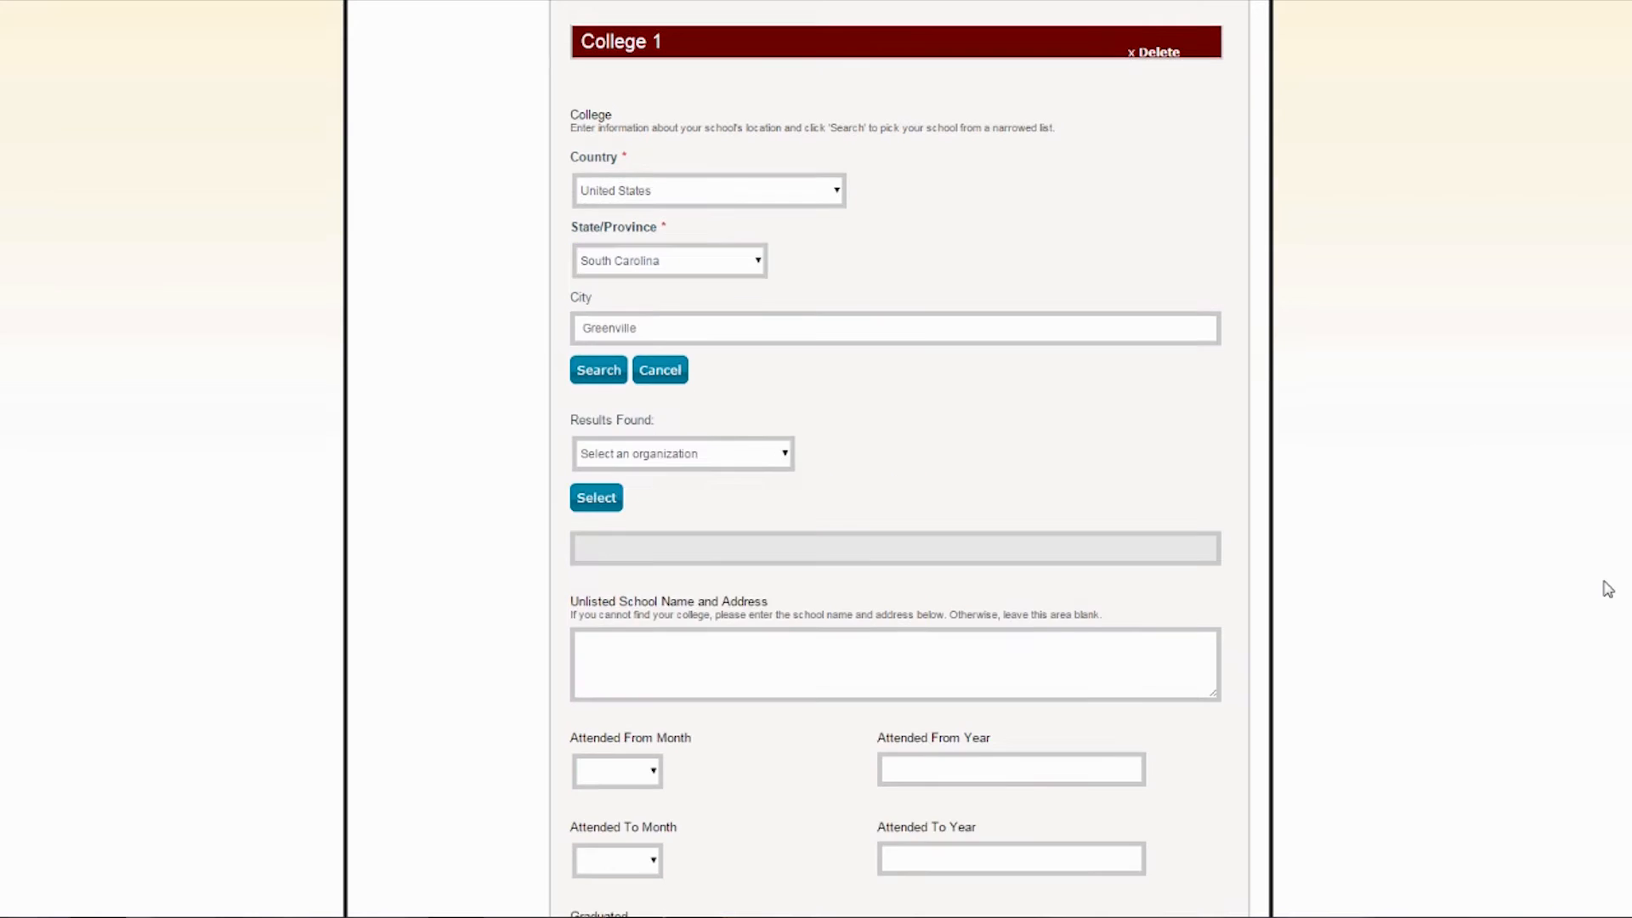
- Declare that the SAT exam has been taken or is planned and set its first exam date to 6/6/2015
scroll(1603, 583, "down", 4)
scroll(1606, 588, "down", 2)
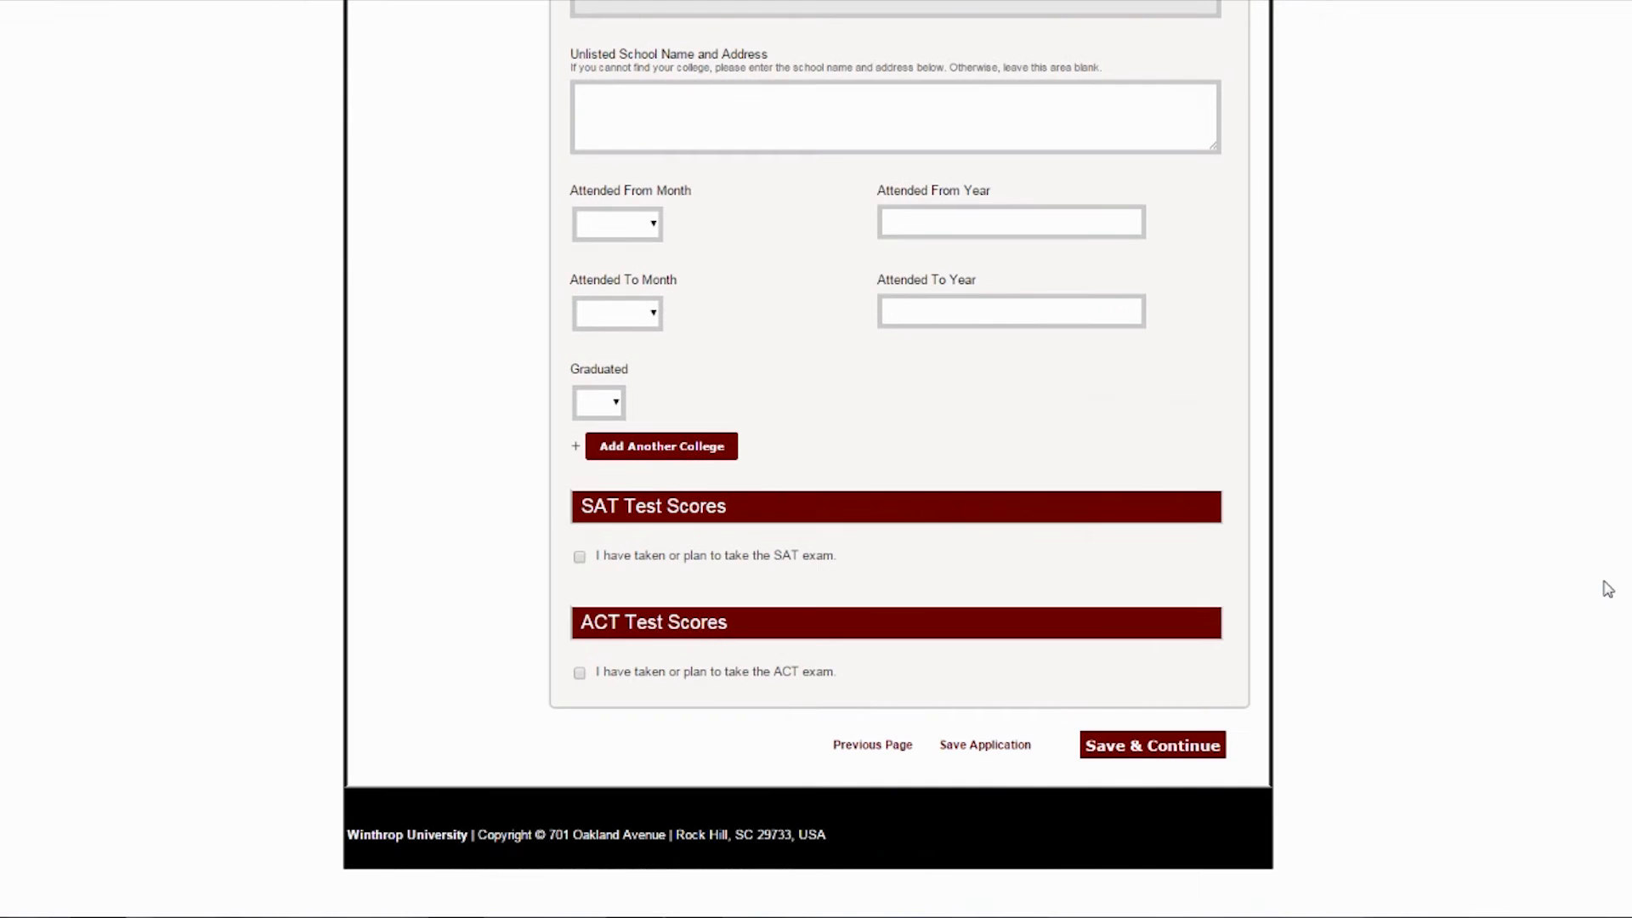
left_click(583, 561)
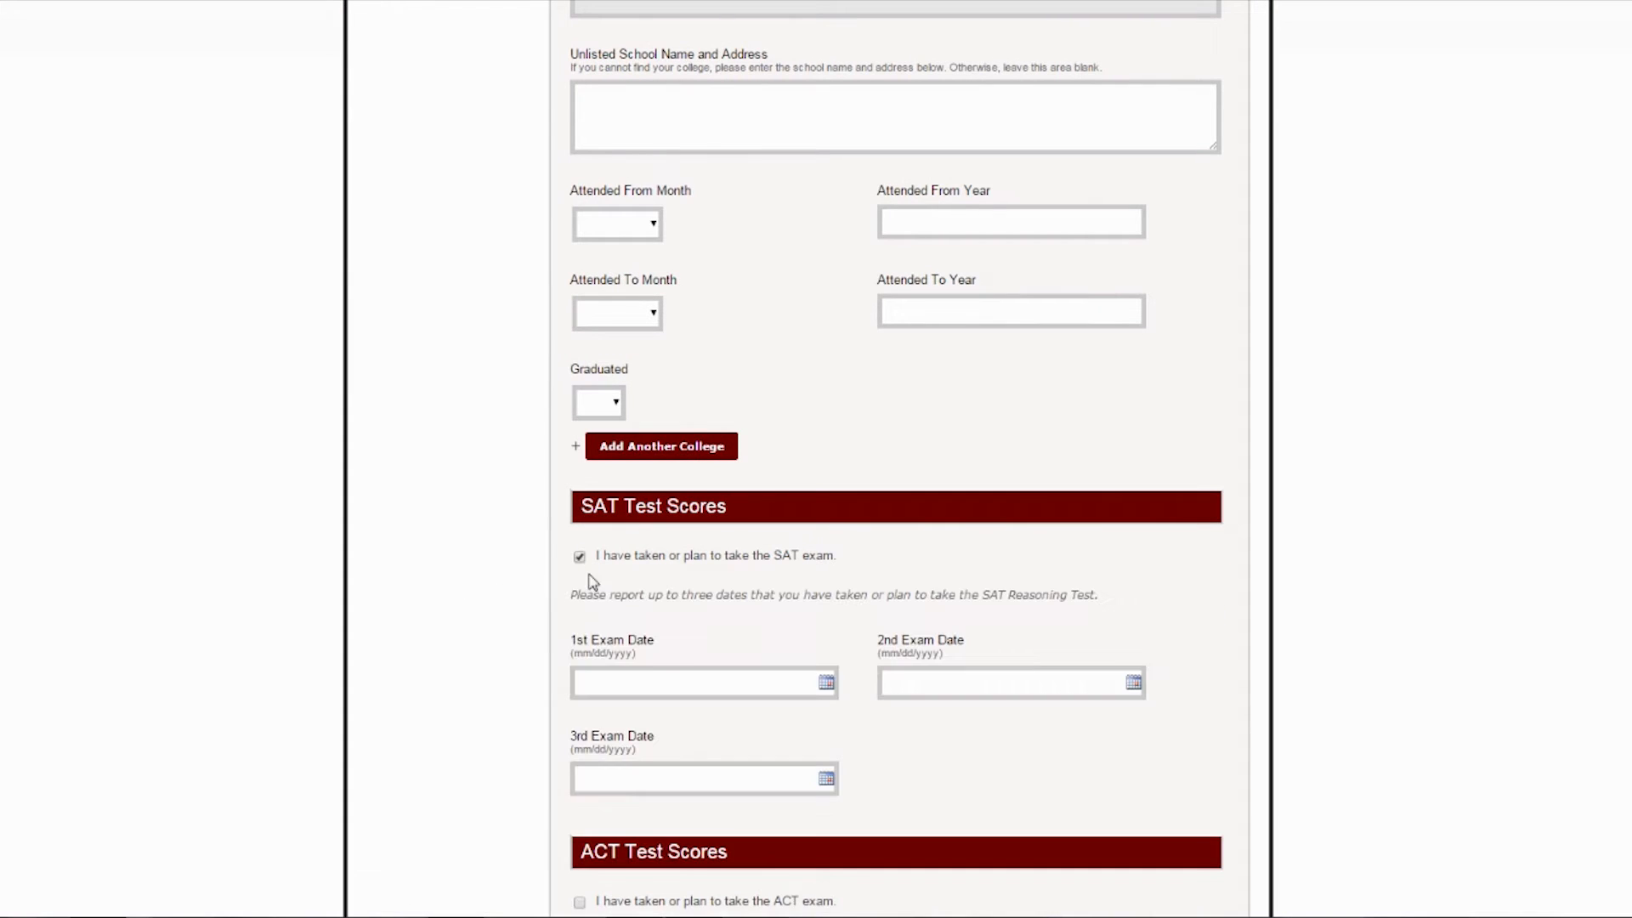
left_click(824, 690)
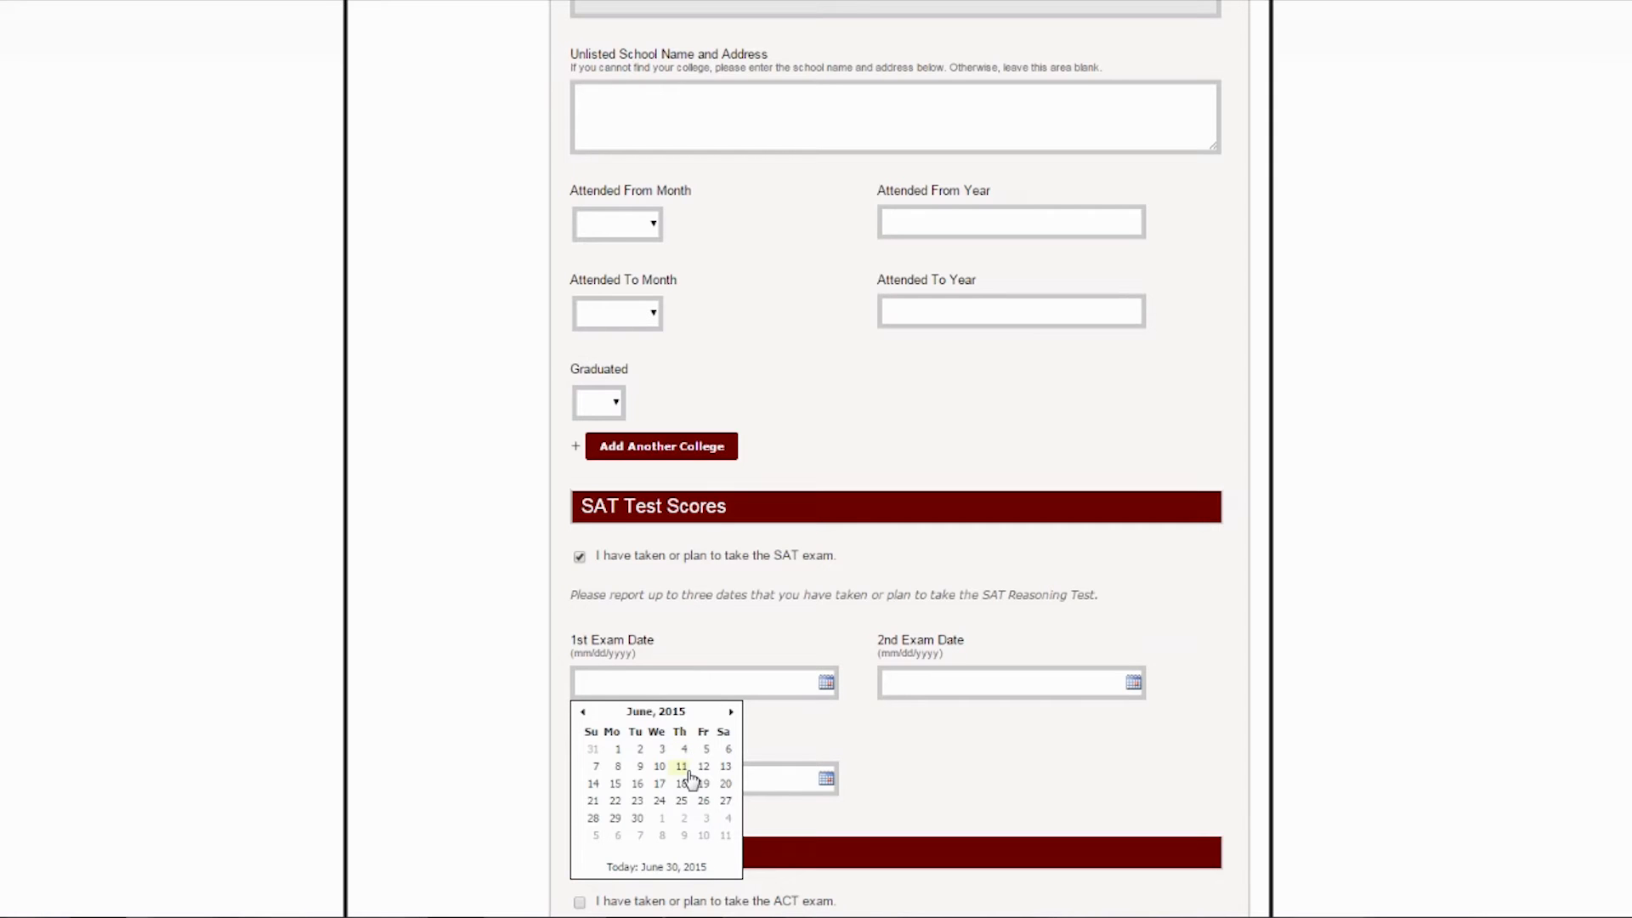
left_click(728, 749)
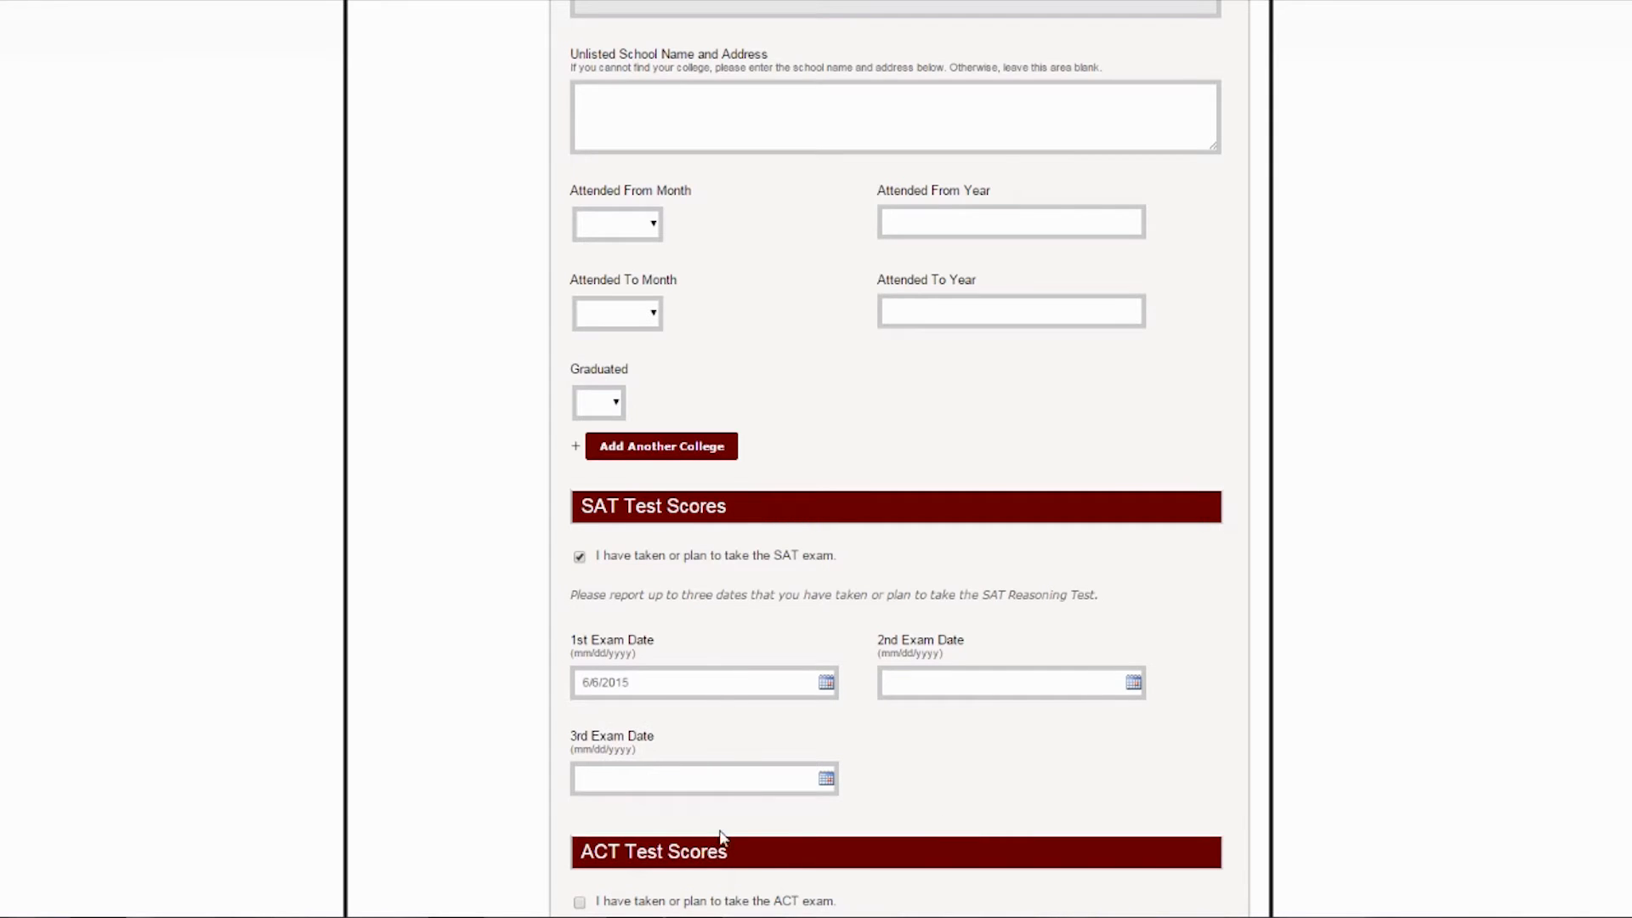
- Declare the ACT exam with a first exam date of 6/11/2015, and save the Academics section to continue
scroll(722, 837, "down", 3)
left_click(579, 672)
left_click(826, 803)
scroll(765, 816, "down", 3)
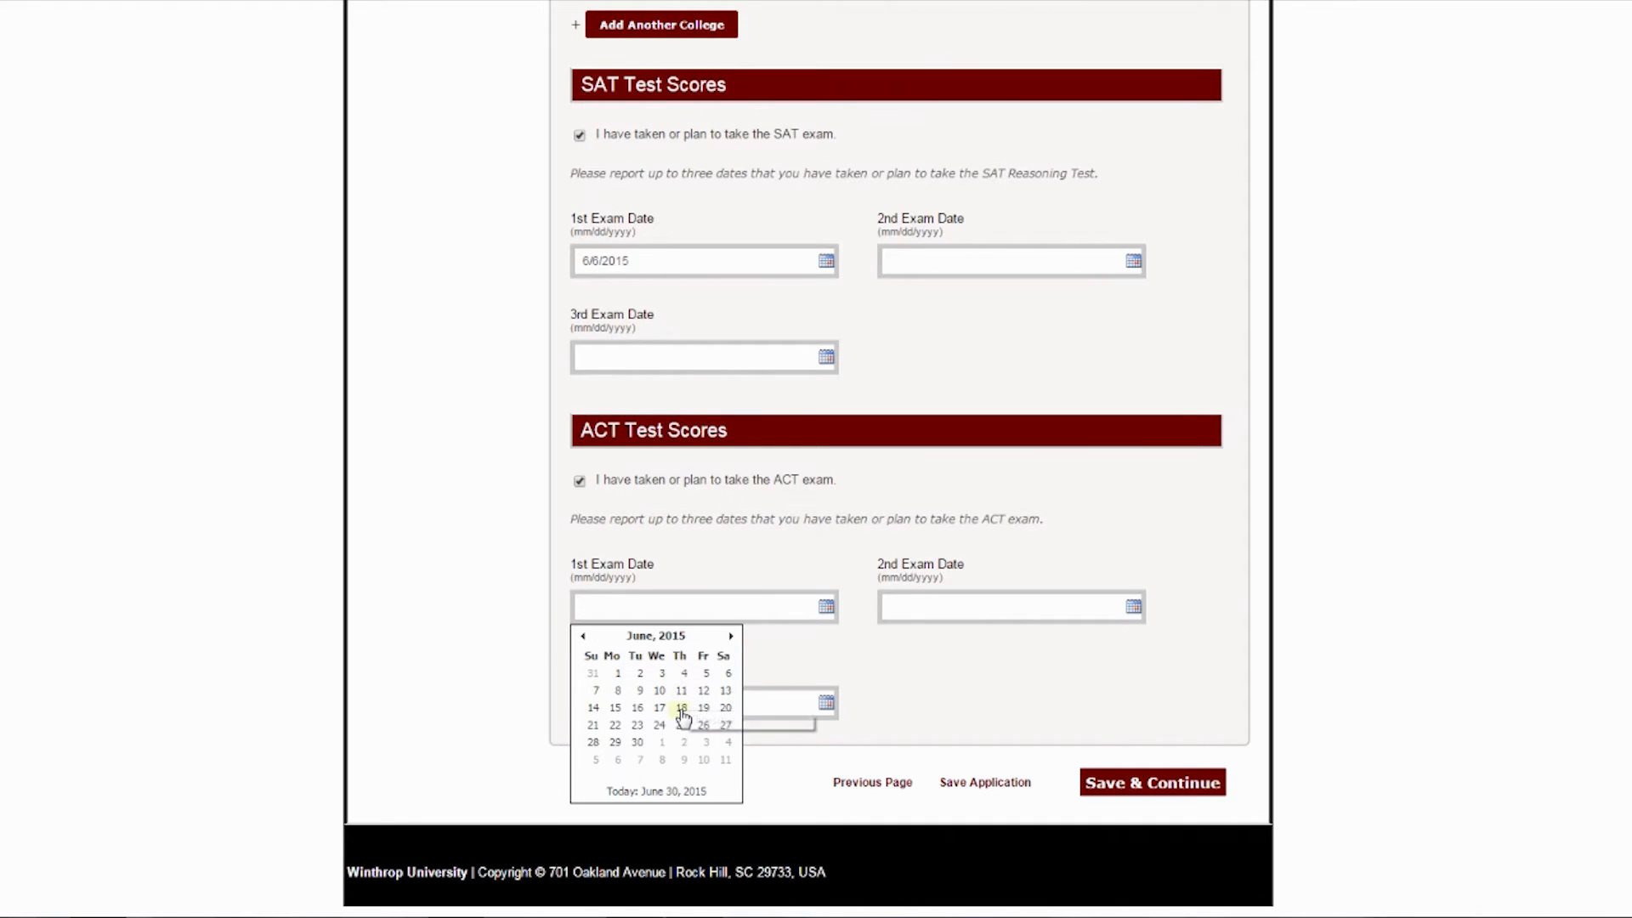
left_click(682, 690)
left_click(1151, 782)
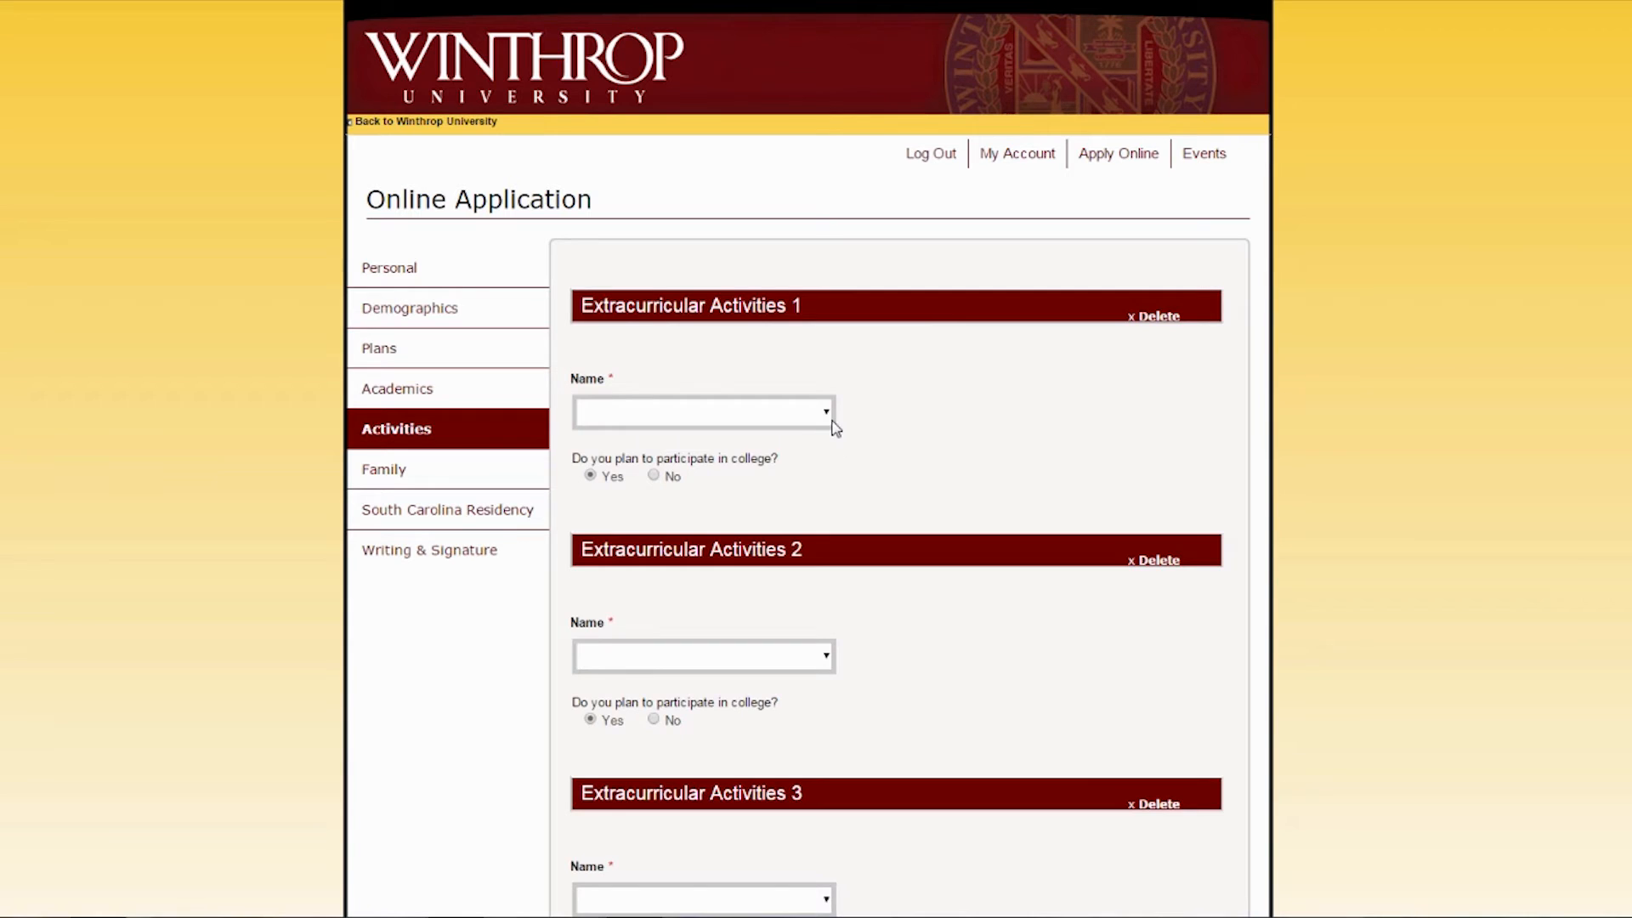
- Set Extracurricular Activities 1 to Elected office in student government and Extracurricular Activities 2 to Guitar
left_click(826, 416)
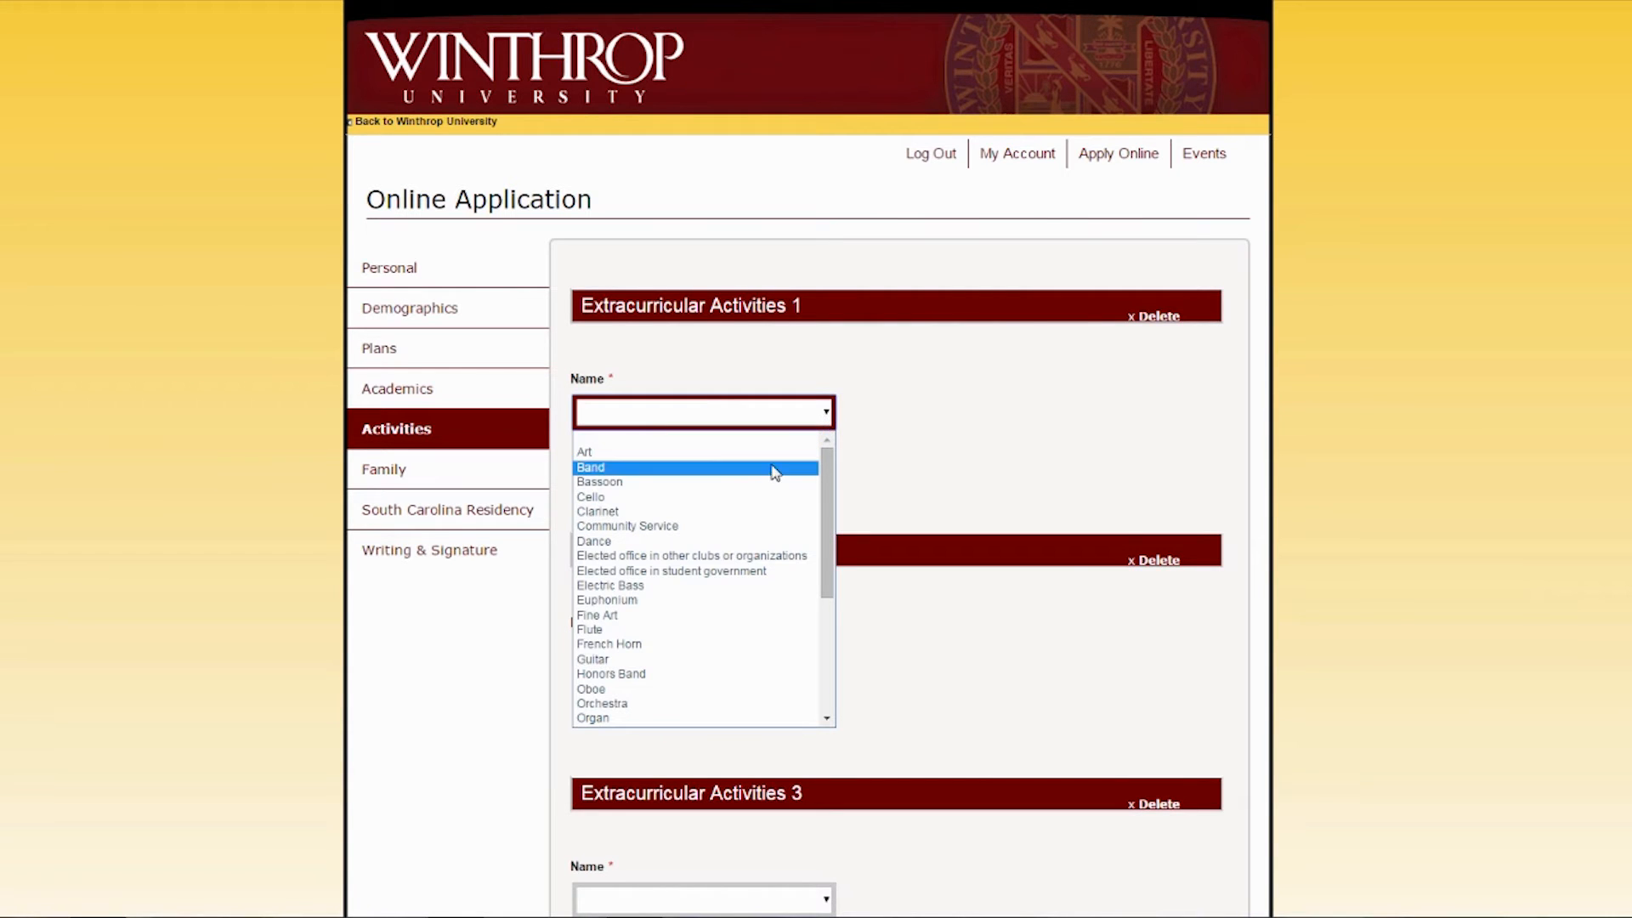
left_click(763, 572)
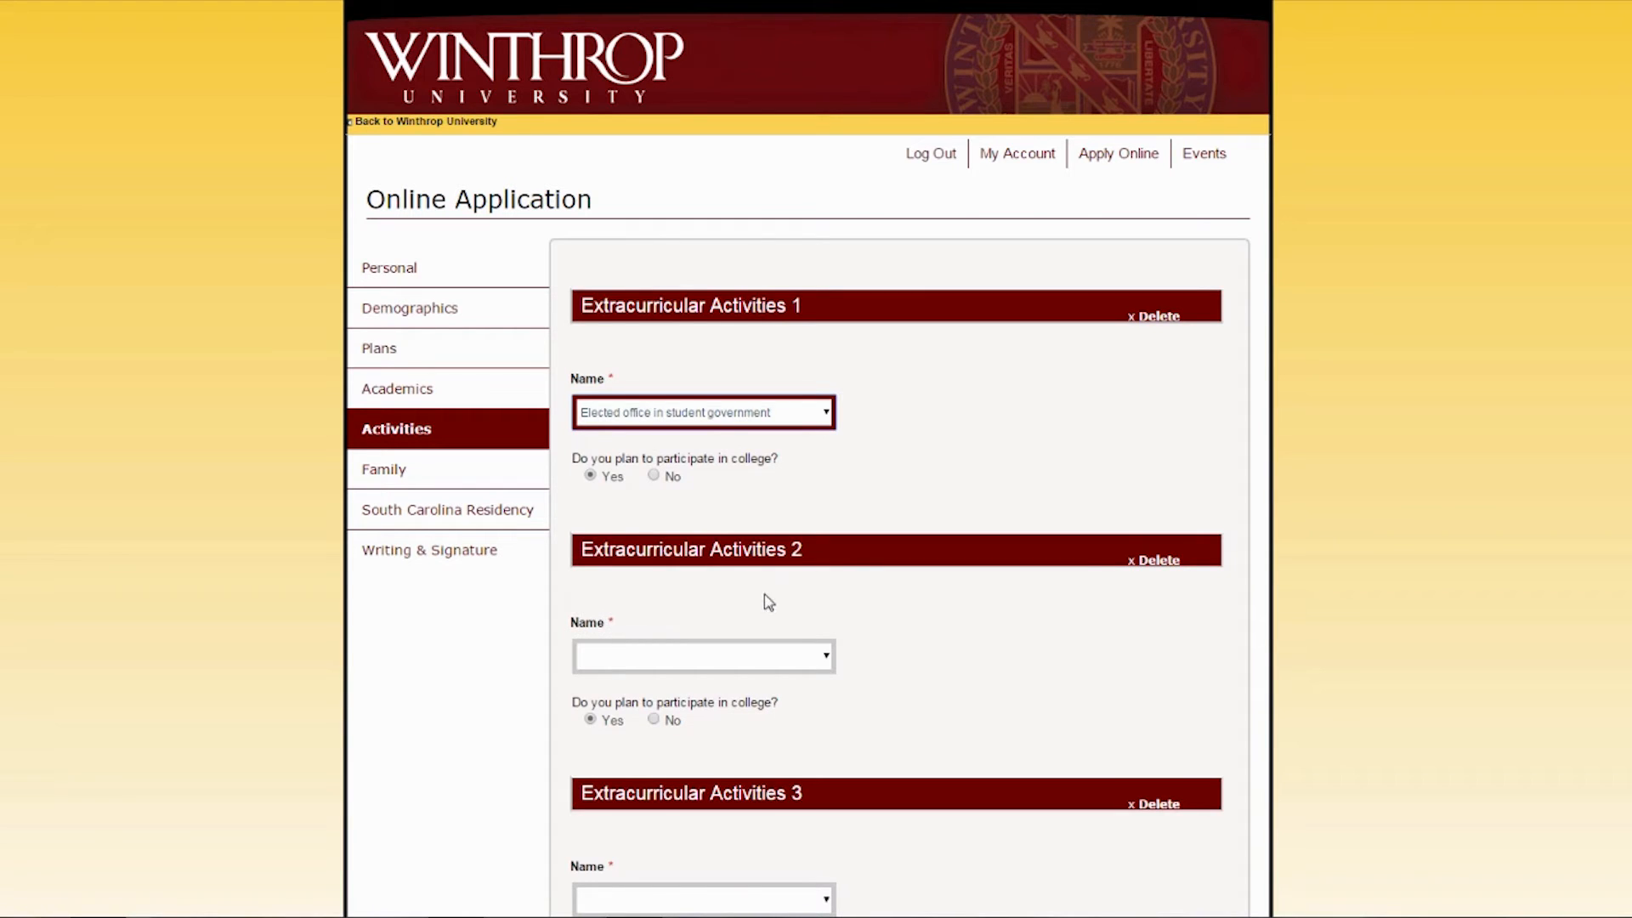
left_click(819, 657)
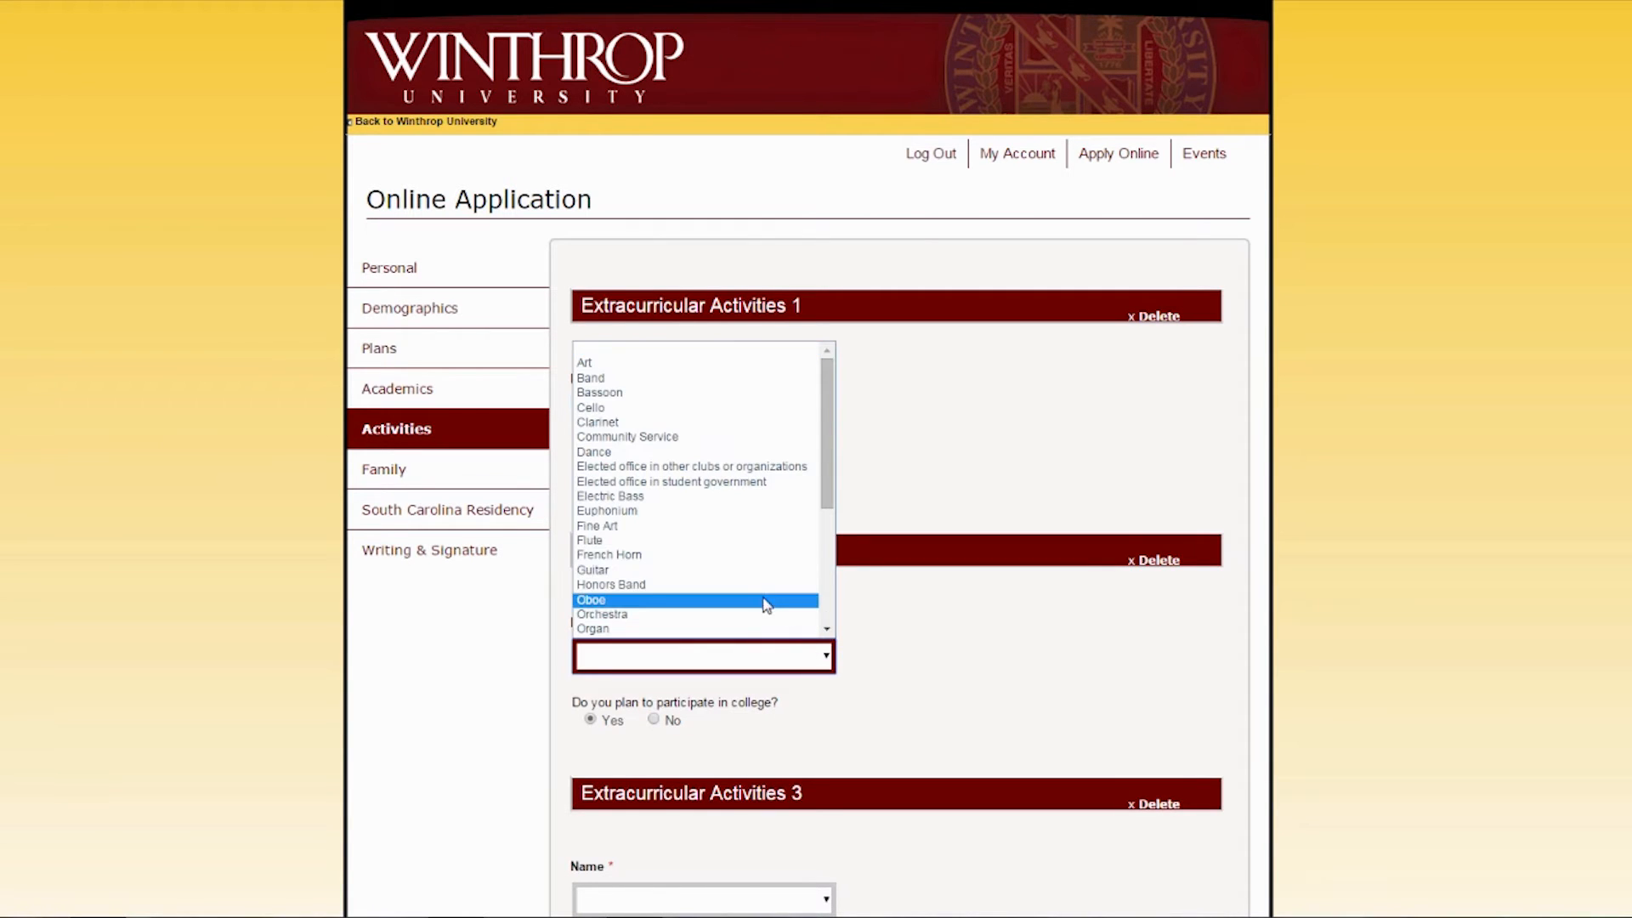
left_click(759, 572)
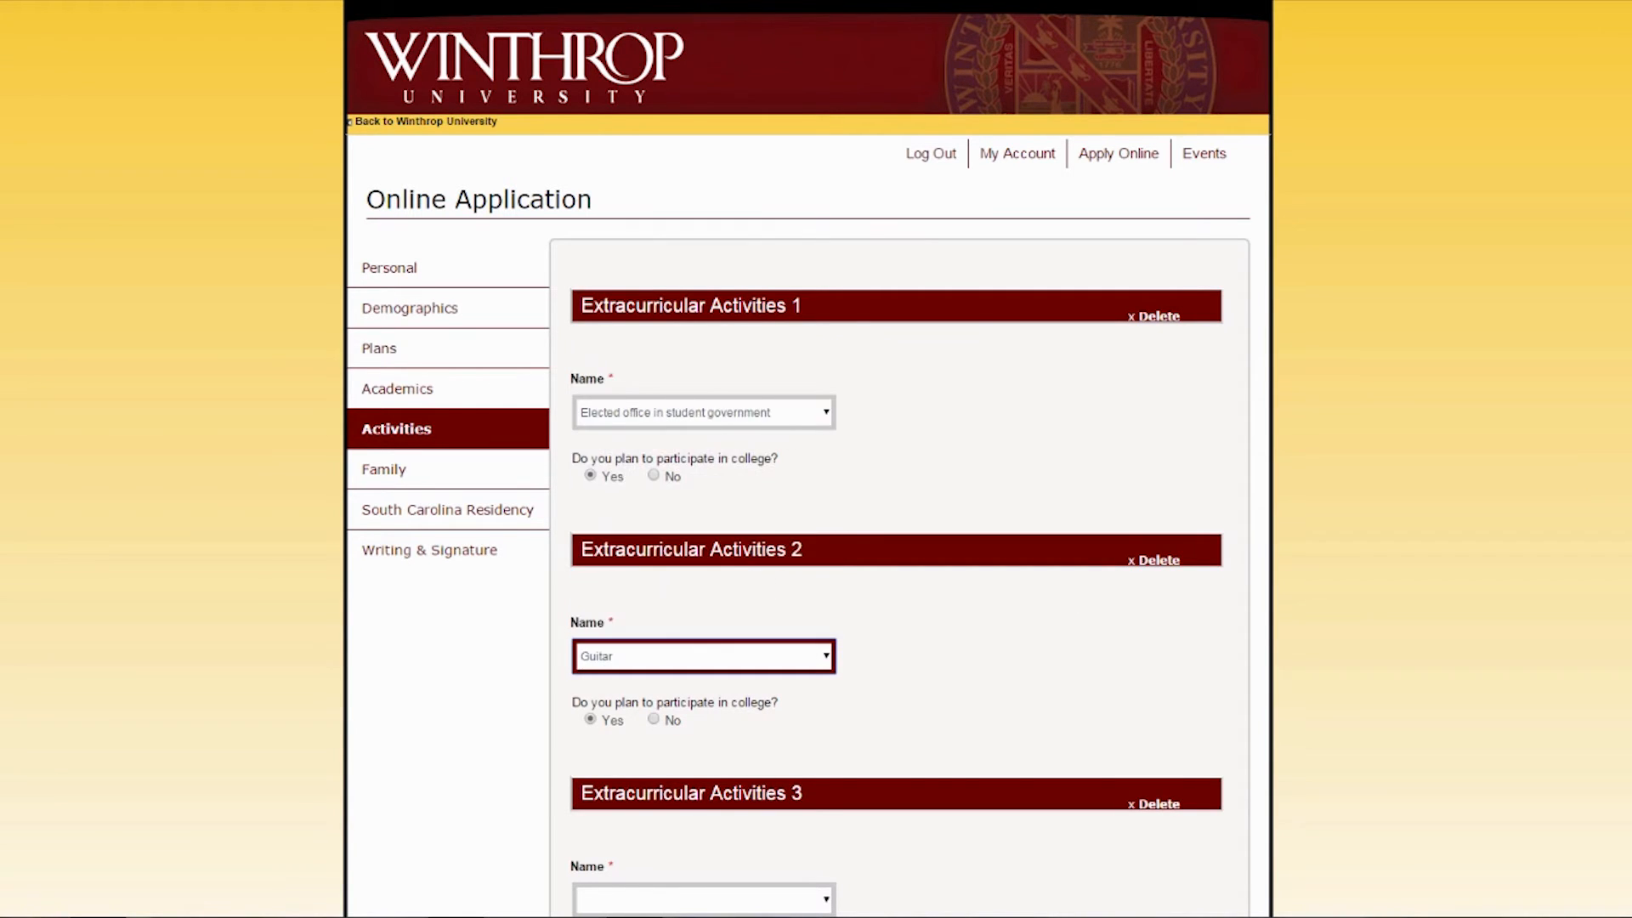
- Set Extracurricular Activities 3 to Community Service, and save the Activities section to continue
scroll(808, 459, "down", 5)
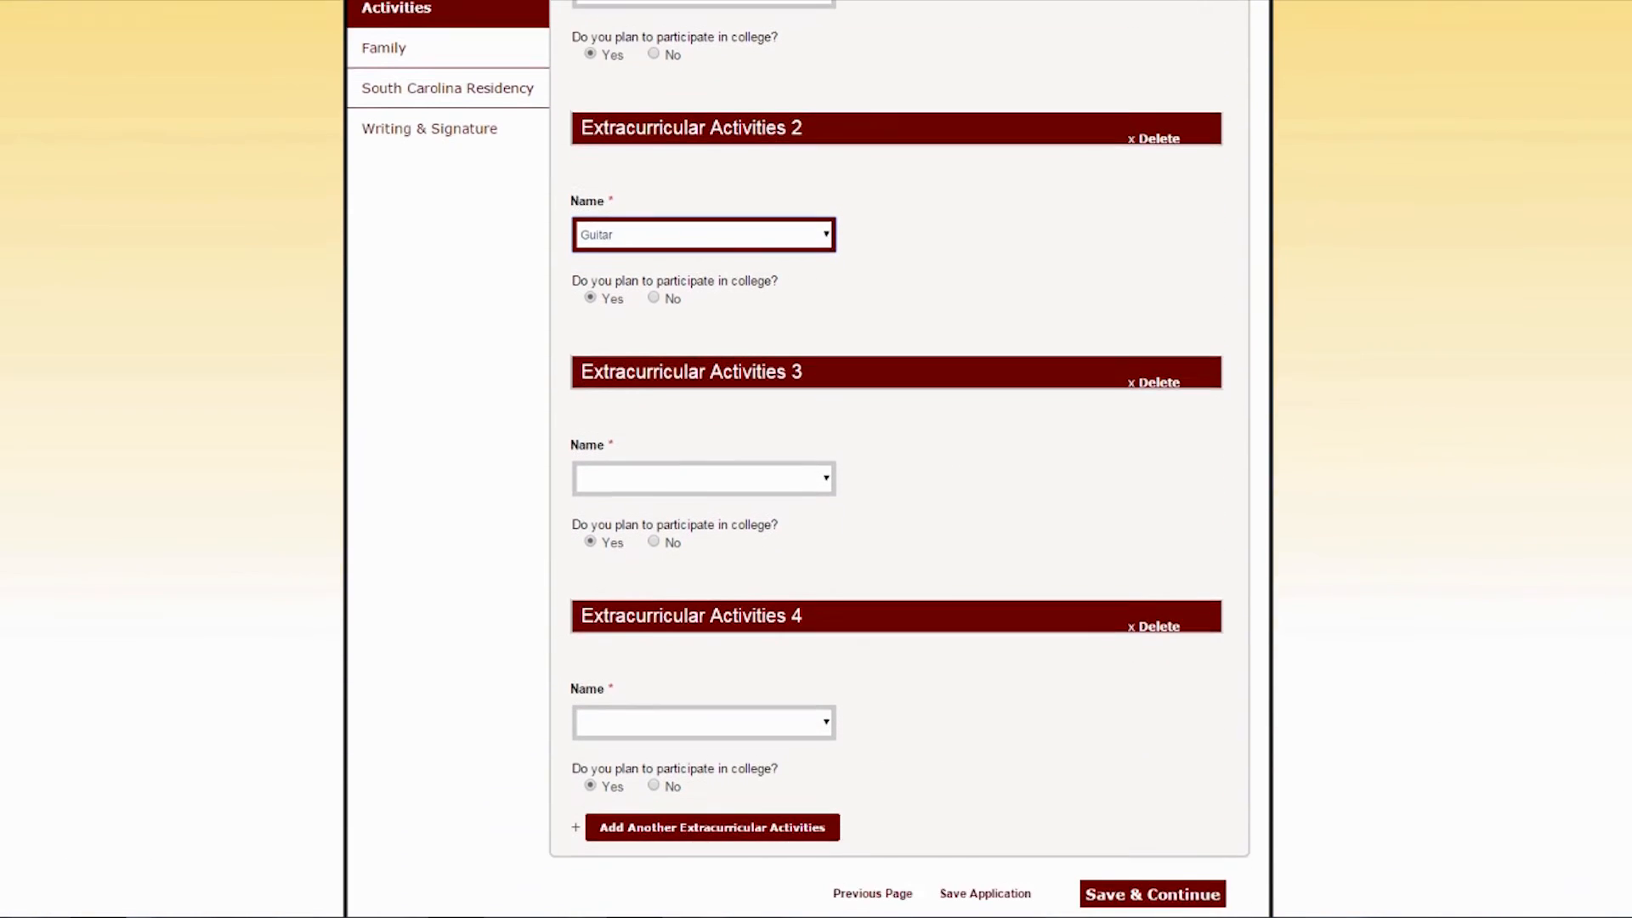
left_click(821, 440)
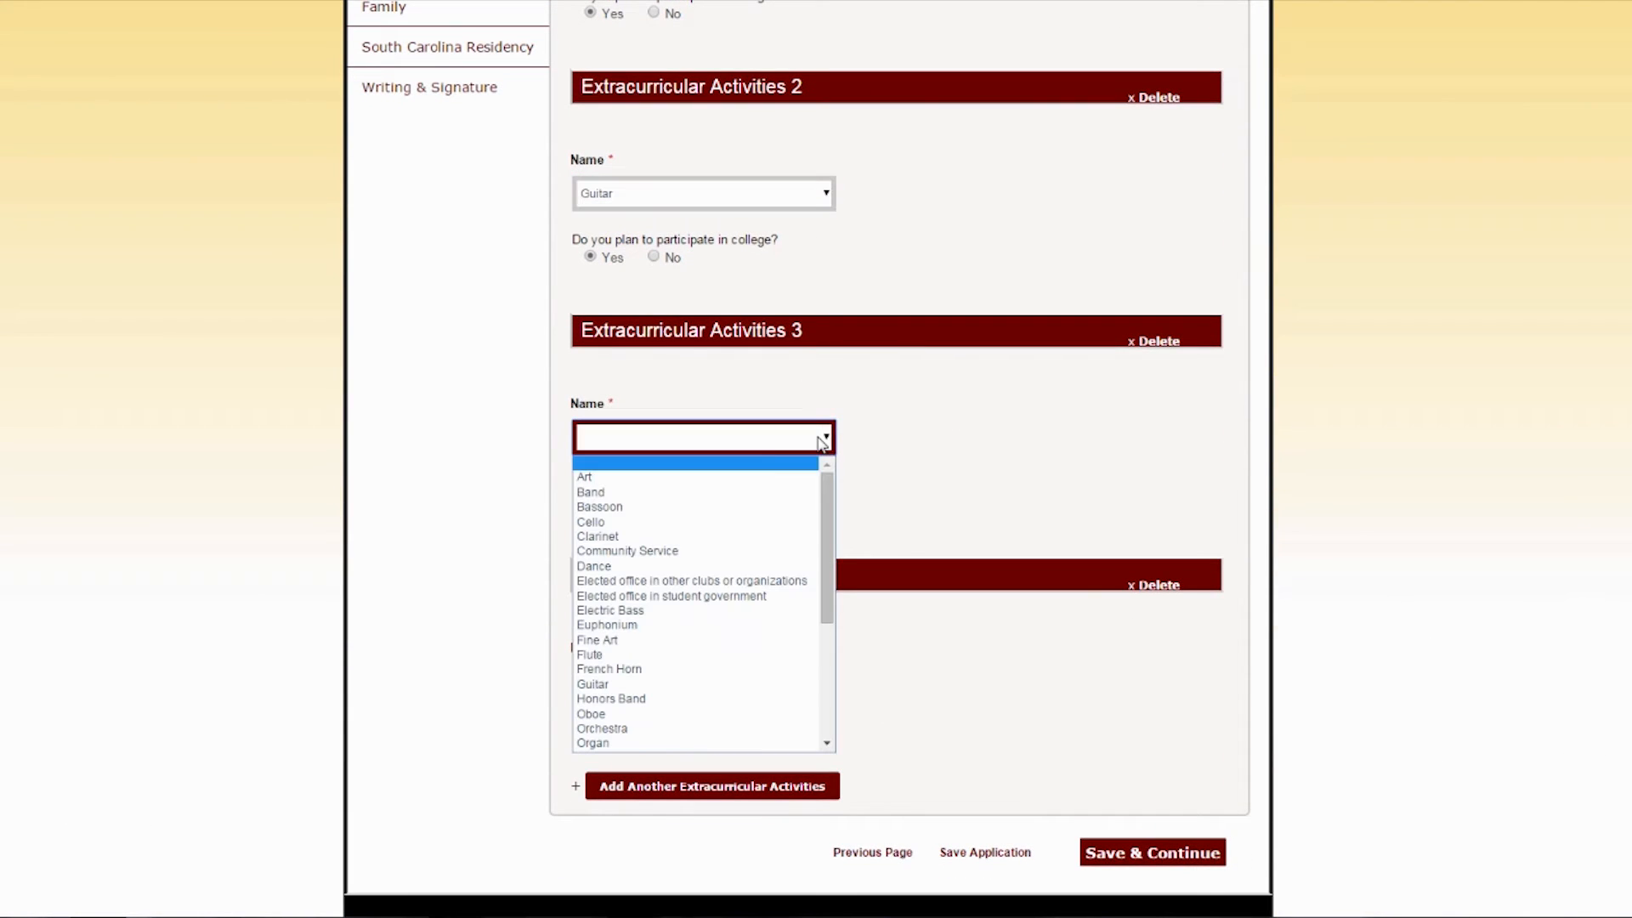
left_click(762, 551)
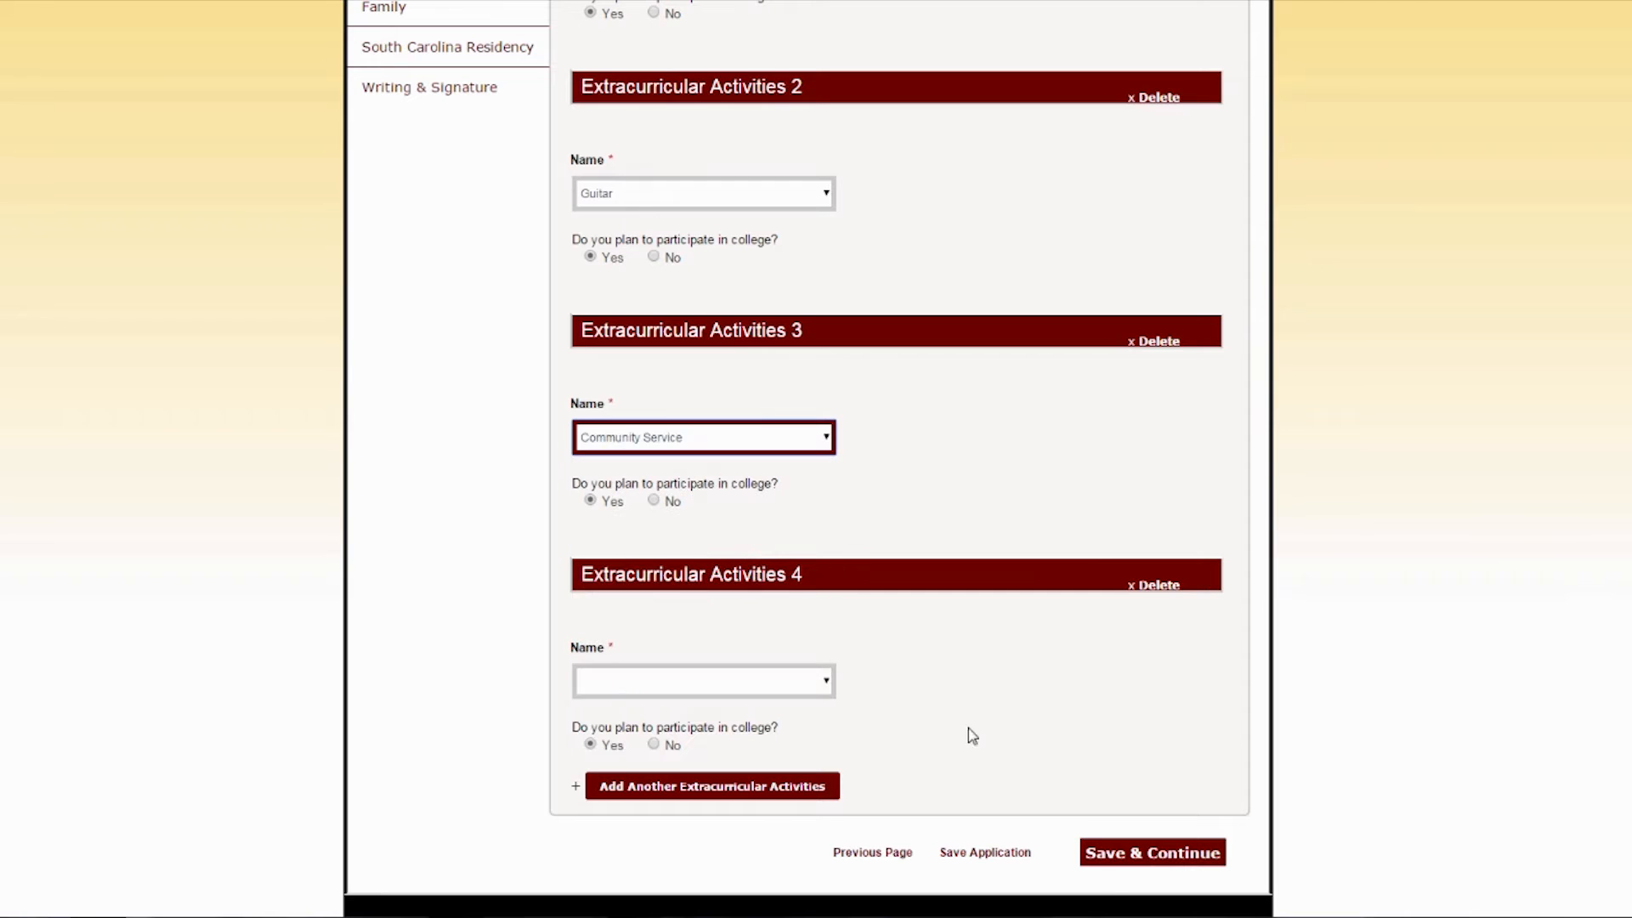
left_click(1141, 853)
- Set Parent 1's relationship to Mother and enter the parent's first and last name
left_click(605, 389)
left_click(595, 427)
left_click(655, 501)
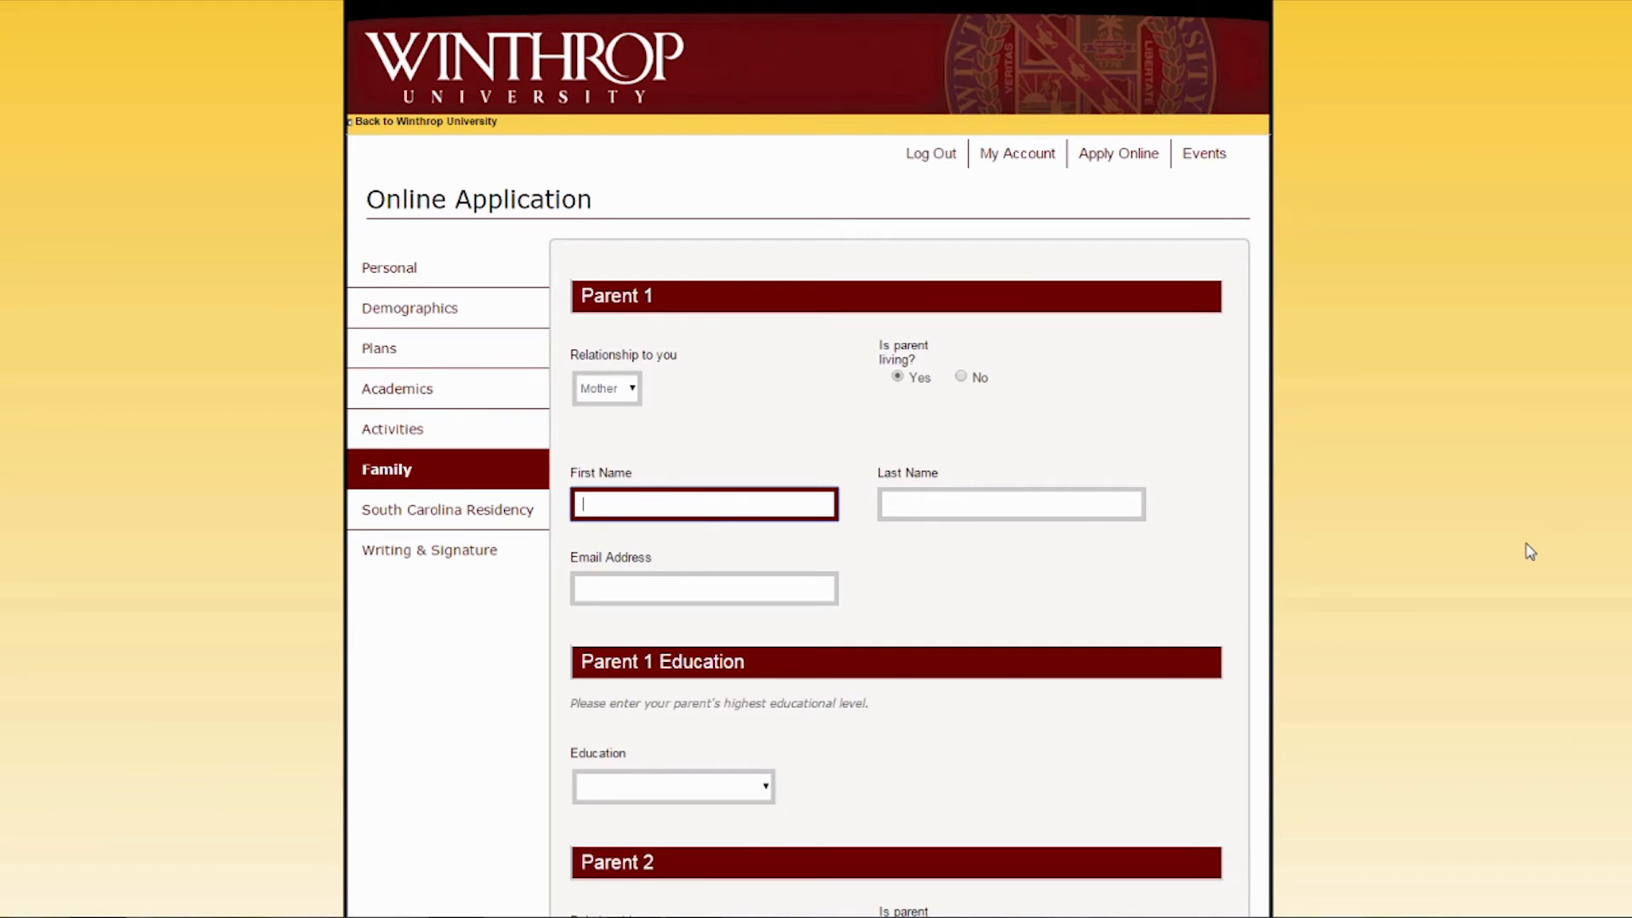
type("Jane")
left_click(1127, 504)
type("Doe")
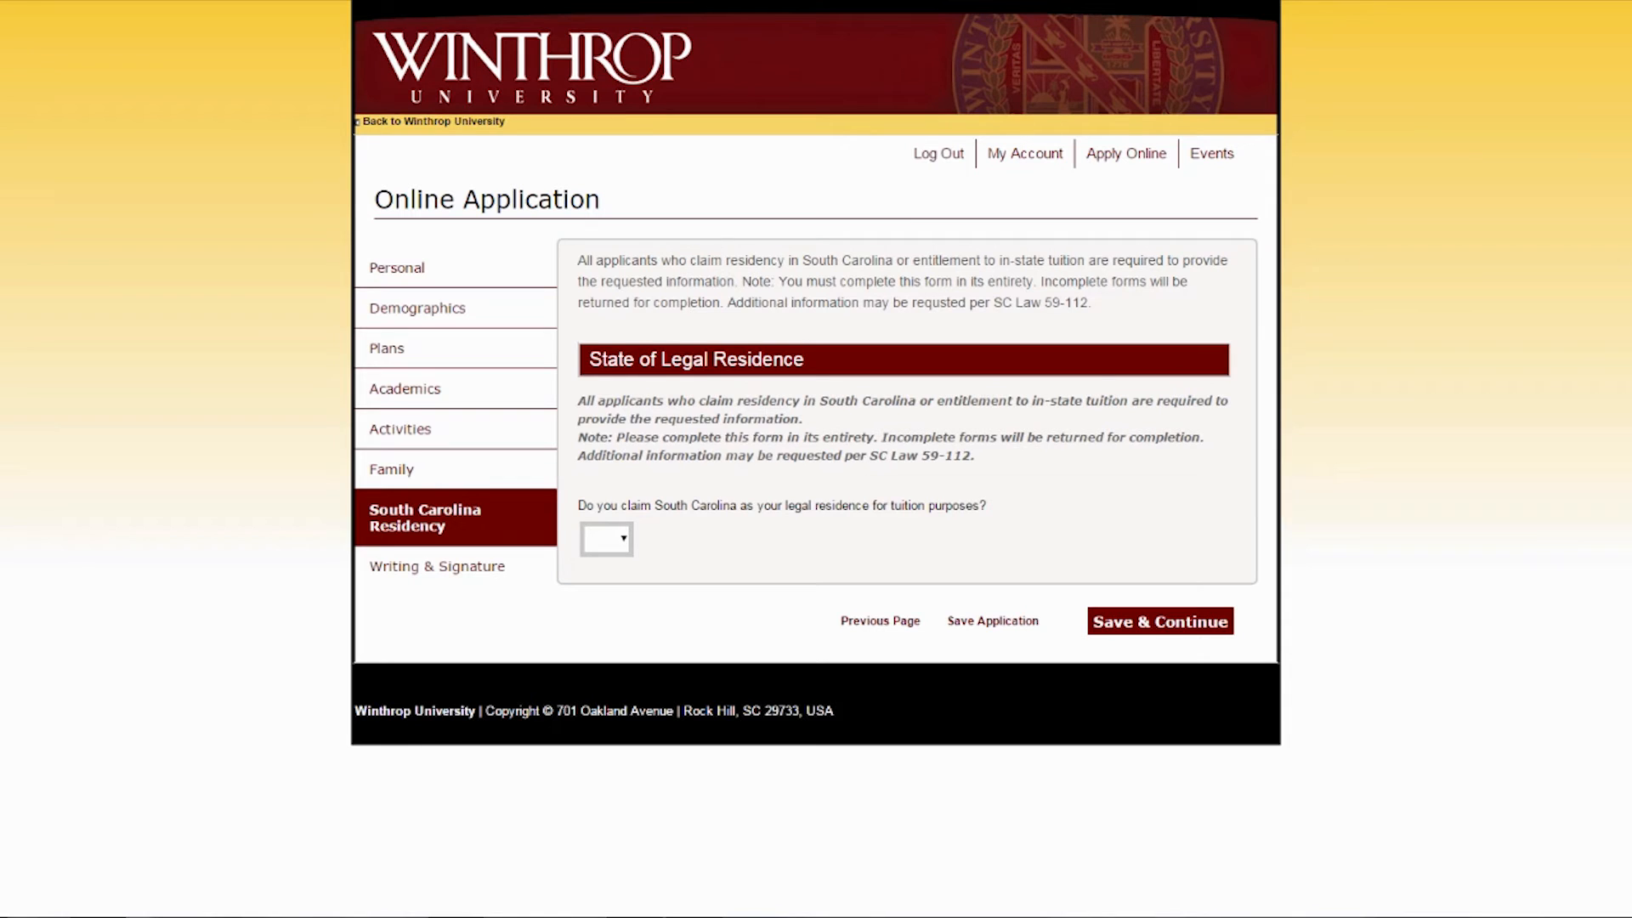
- Claim South Carolina as the legal residence for tuition purposes and choose Both Parents as the people resided with
left_click(626, 541)
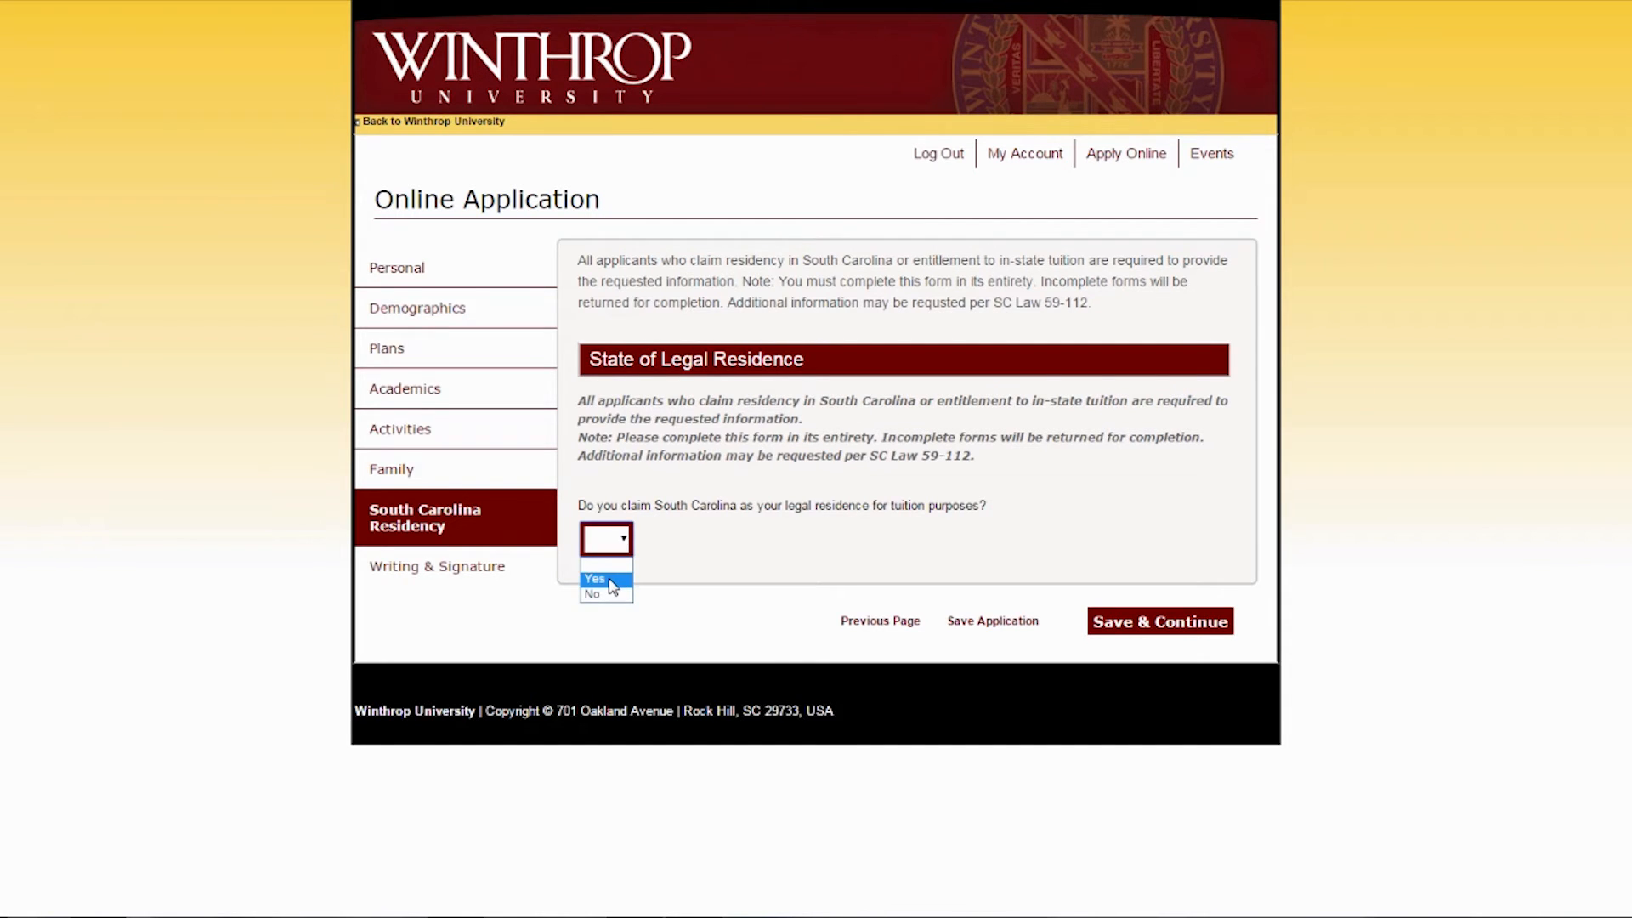
left_click(609, 578)
scroll(939, 574, "down", 3)
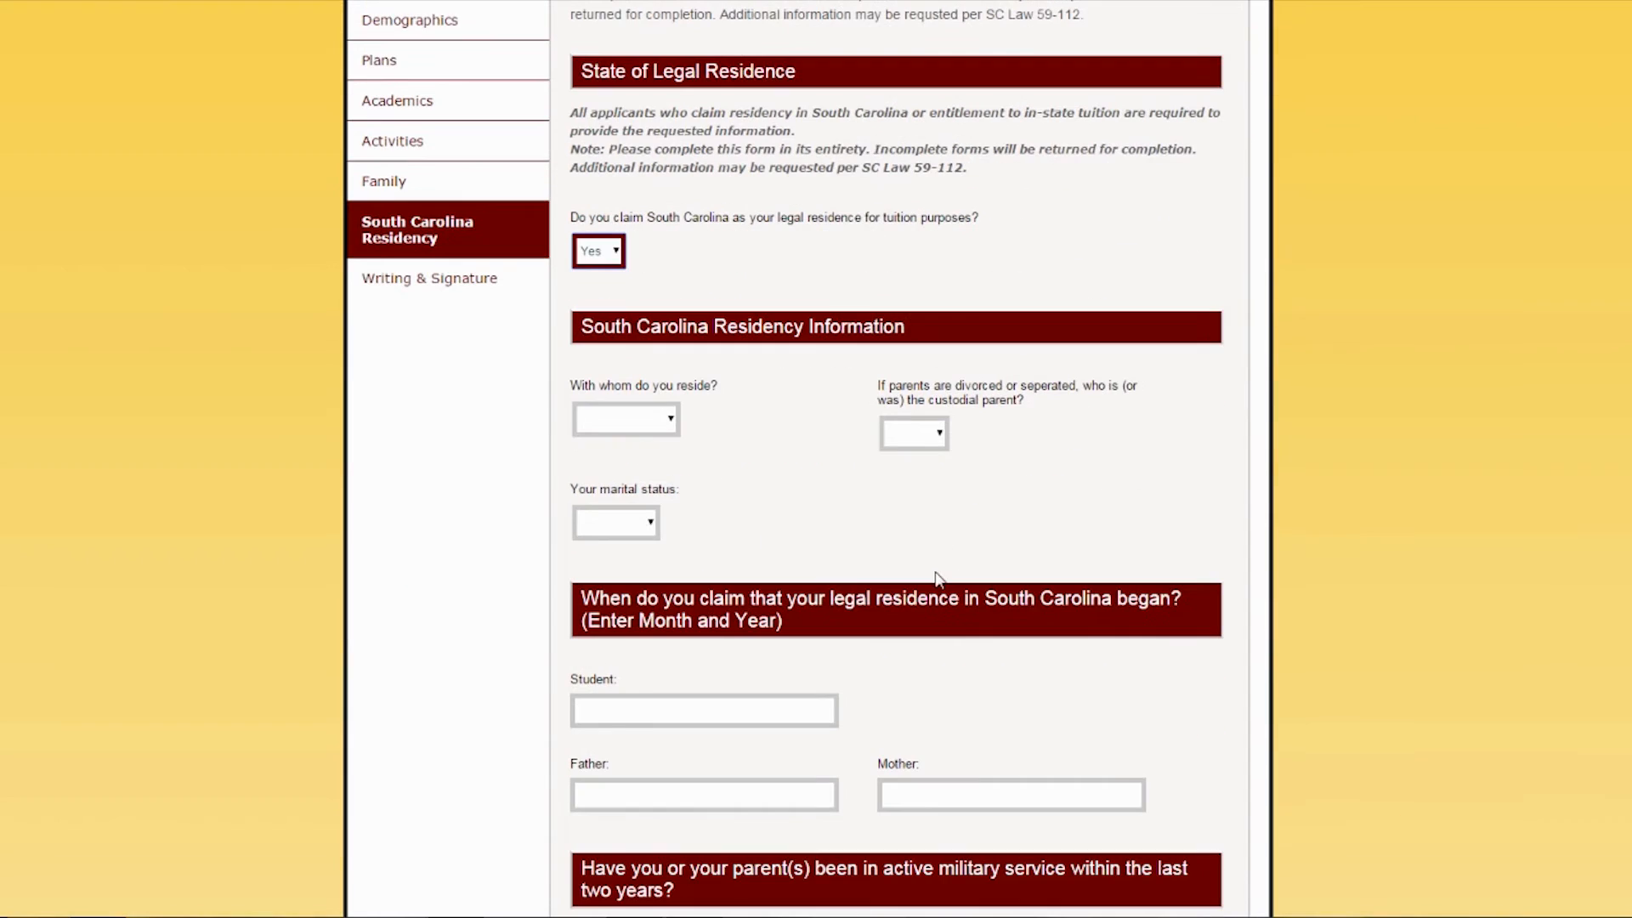
left_click(662, 425)
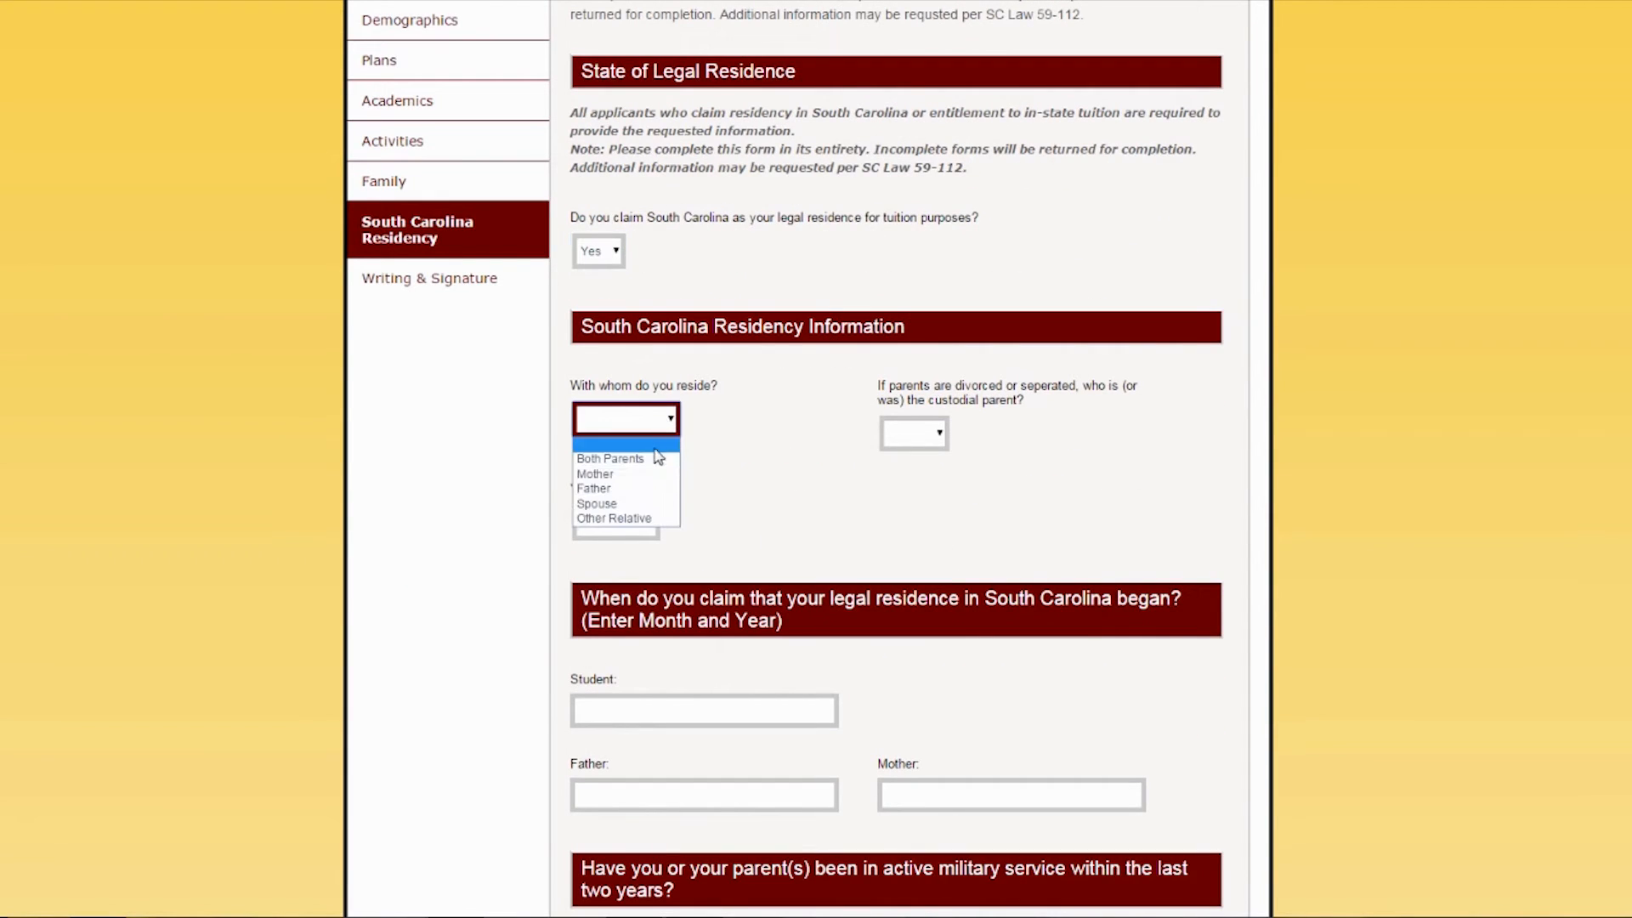
left_click(654, 464)
scroll(742, 474, "down", 1)
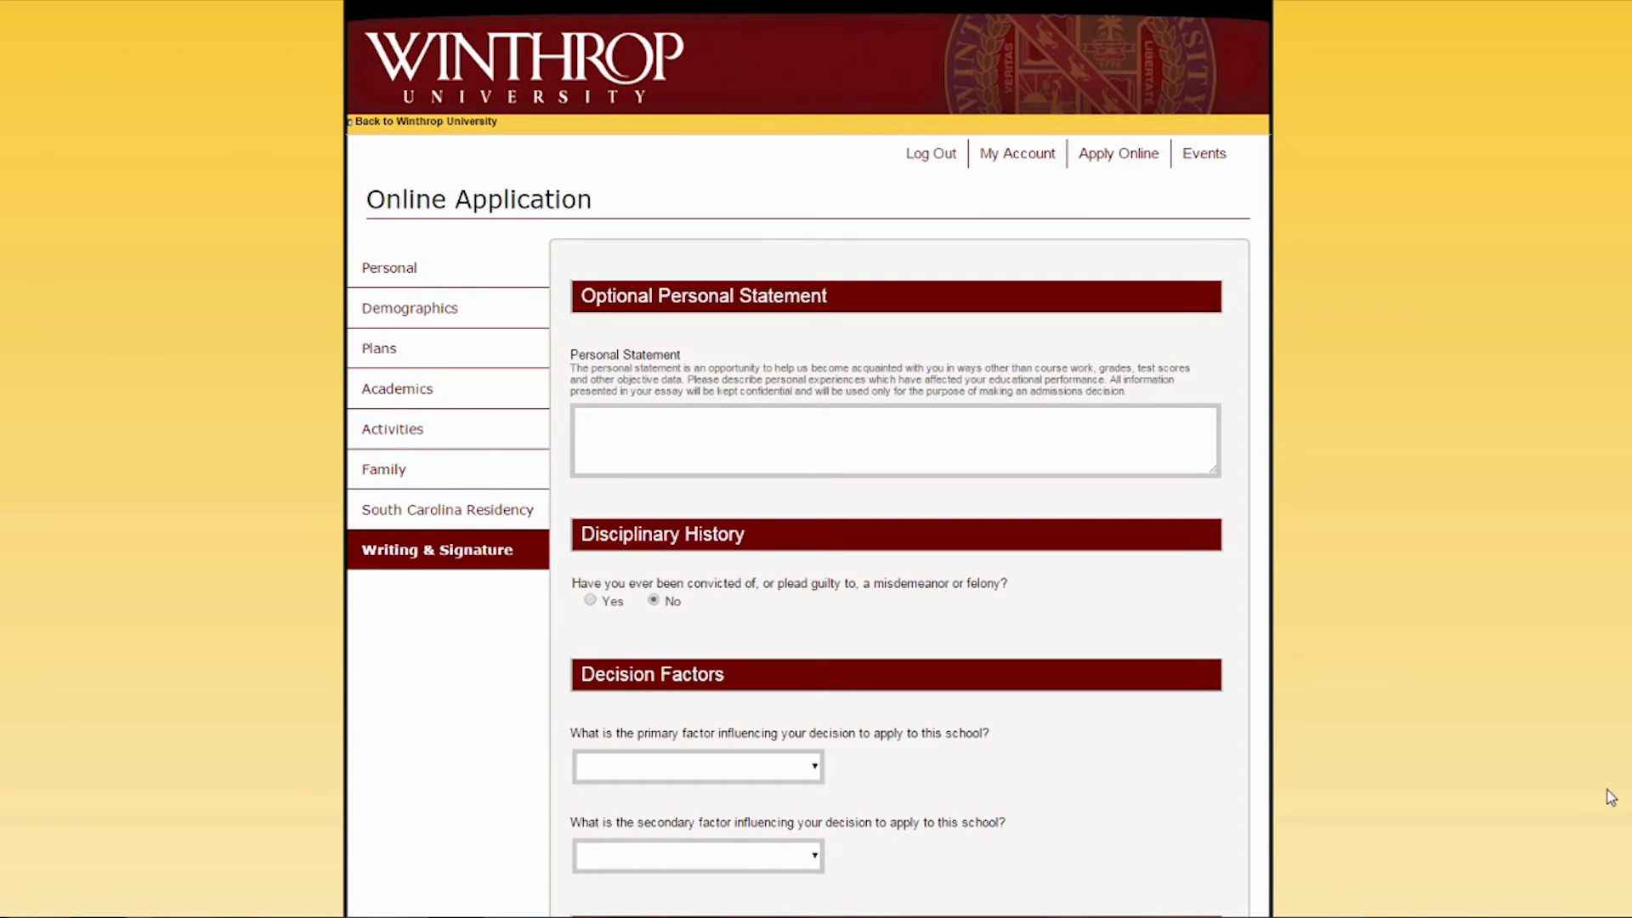
- Enter "This is where you write your personal statement." as the optional personal statement
left_click(899, 415)
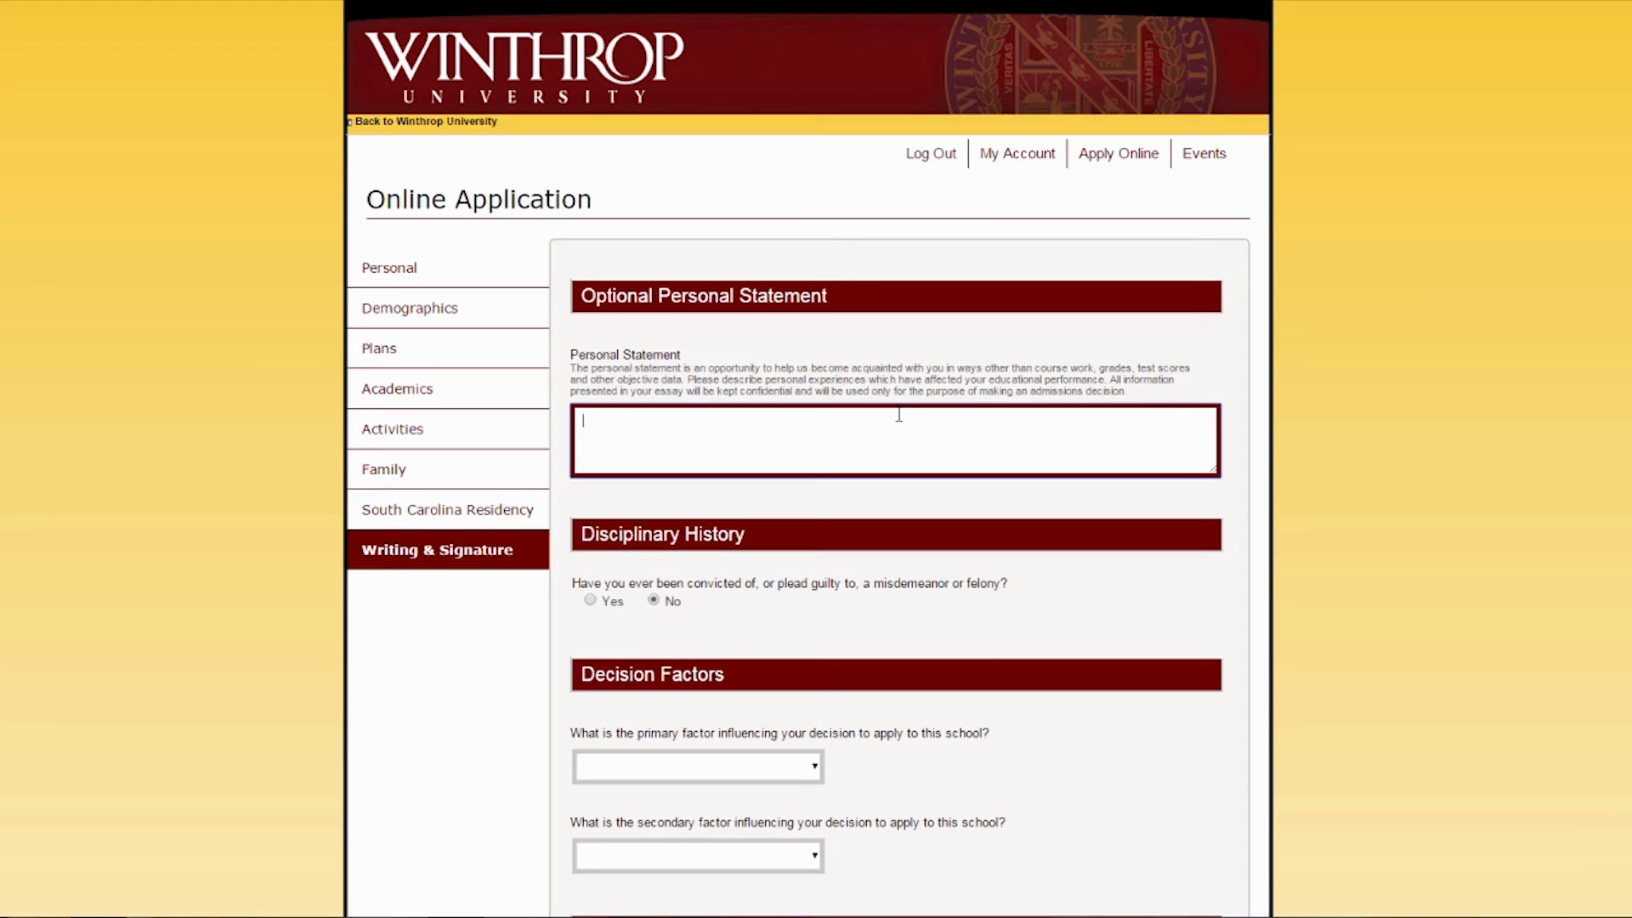
type("This is where you write your personal statement.")
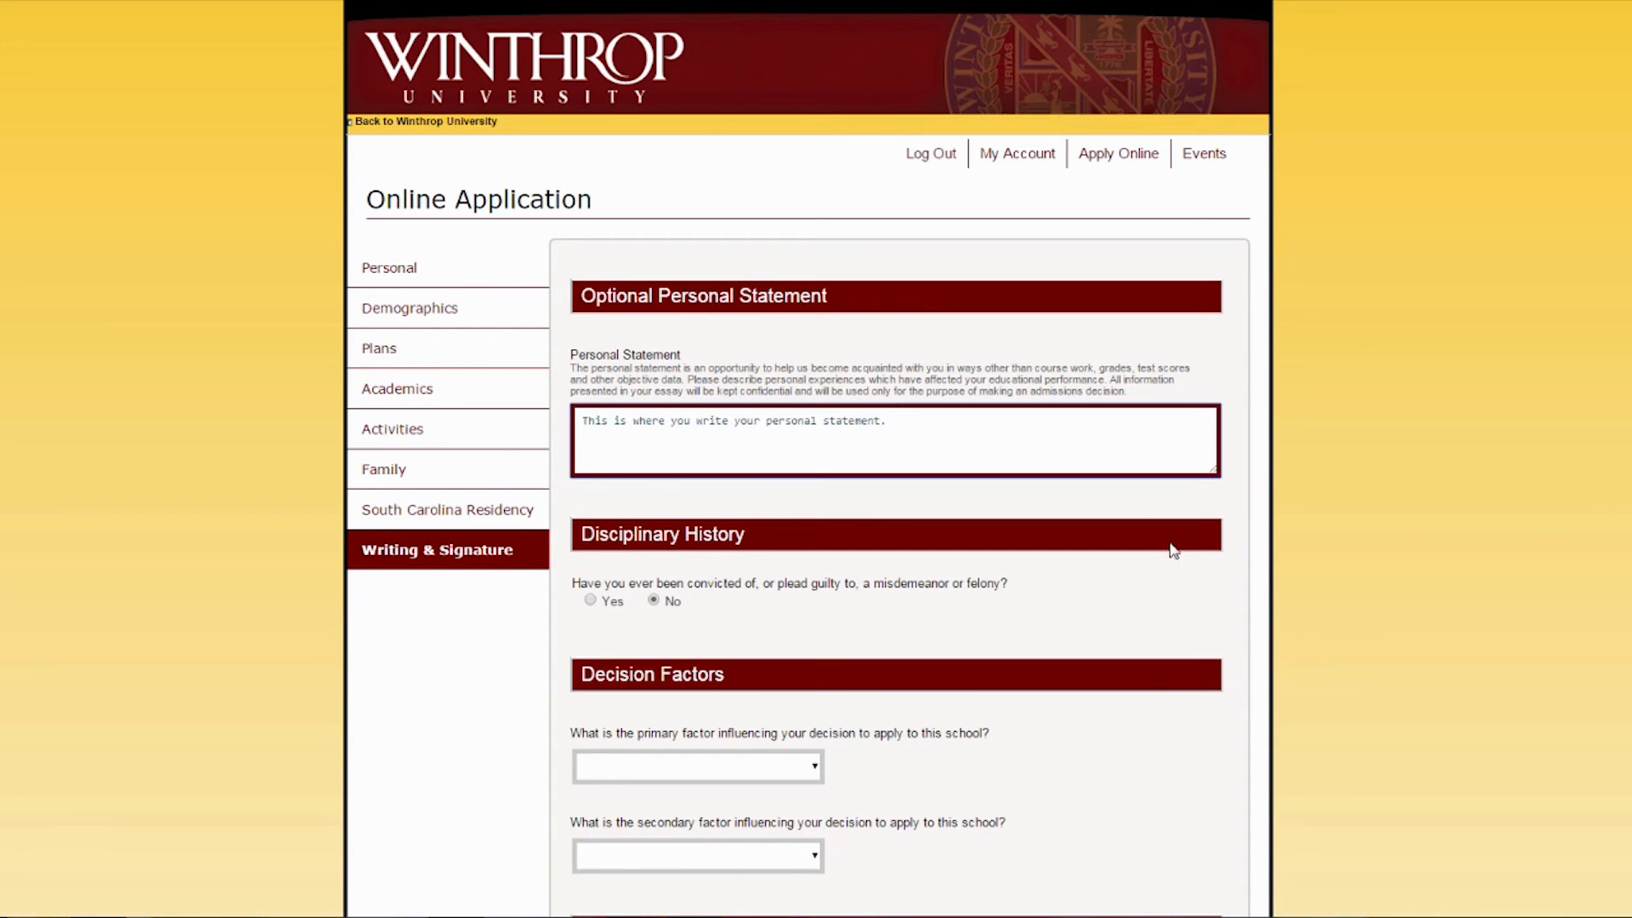
- Choose College Professor as the primary and Campus Visit as the secondary factor influencing the decision to apply
scroll(1364, 628, "down", 7)
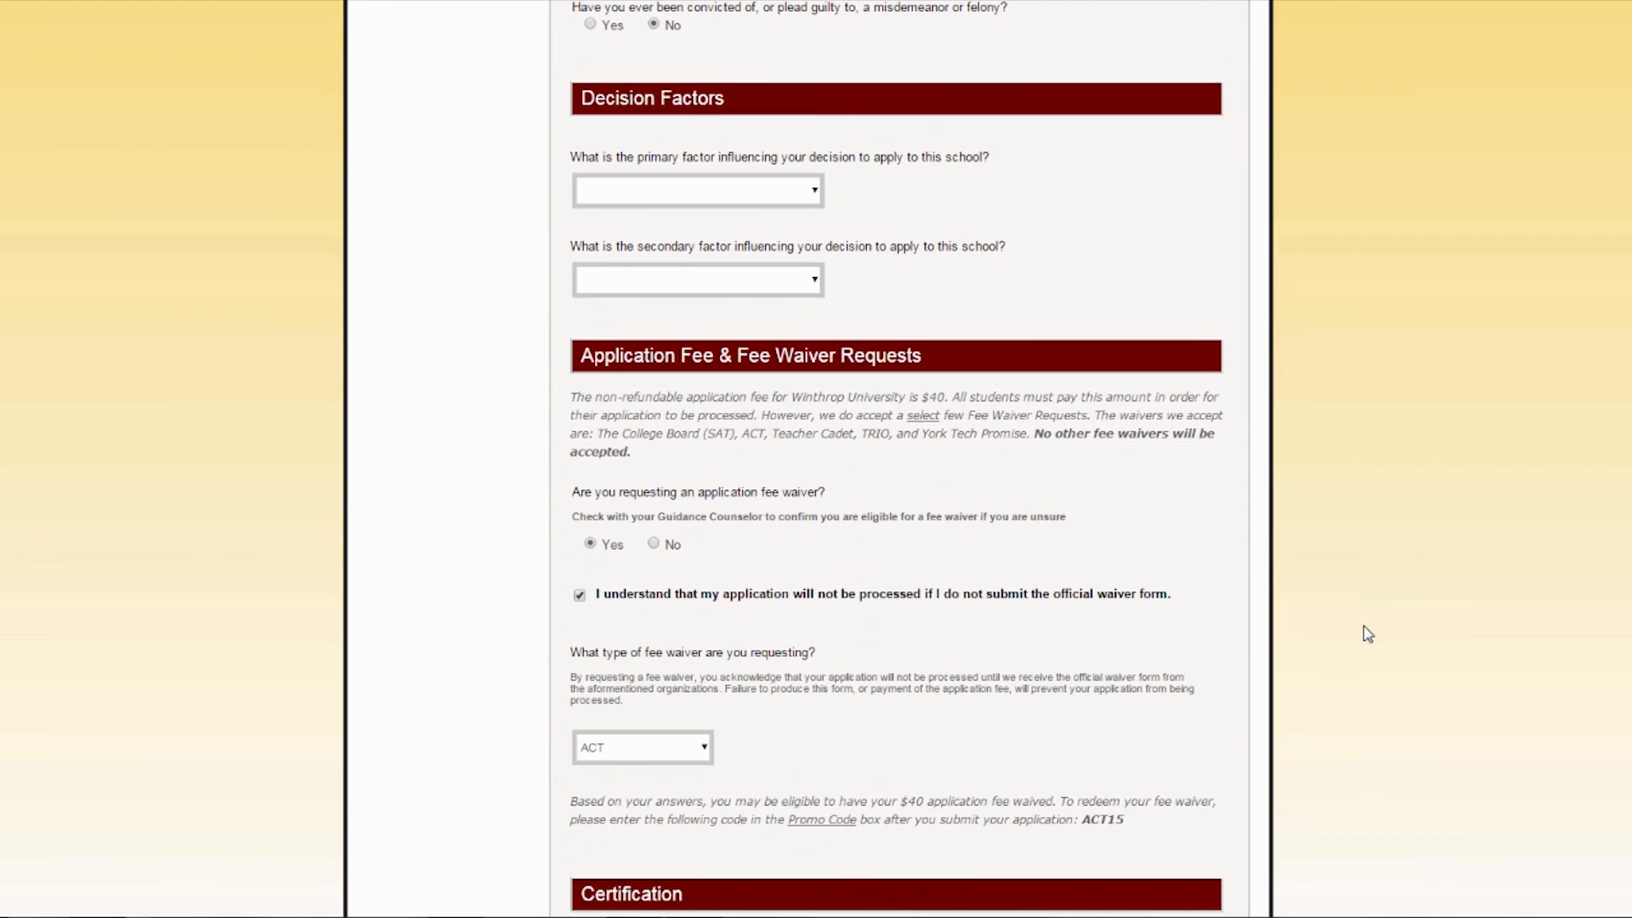
left_click(814, 193)
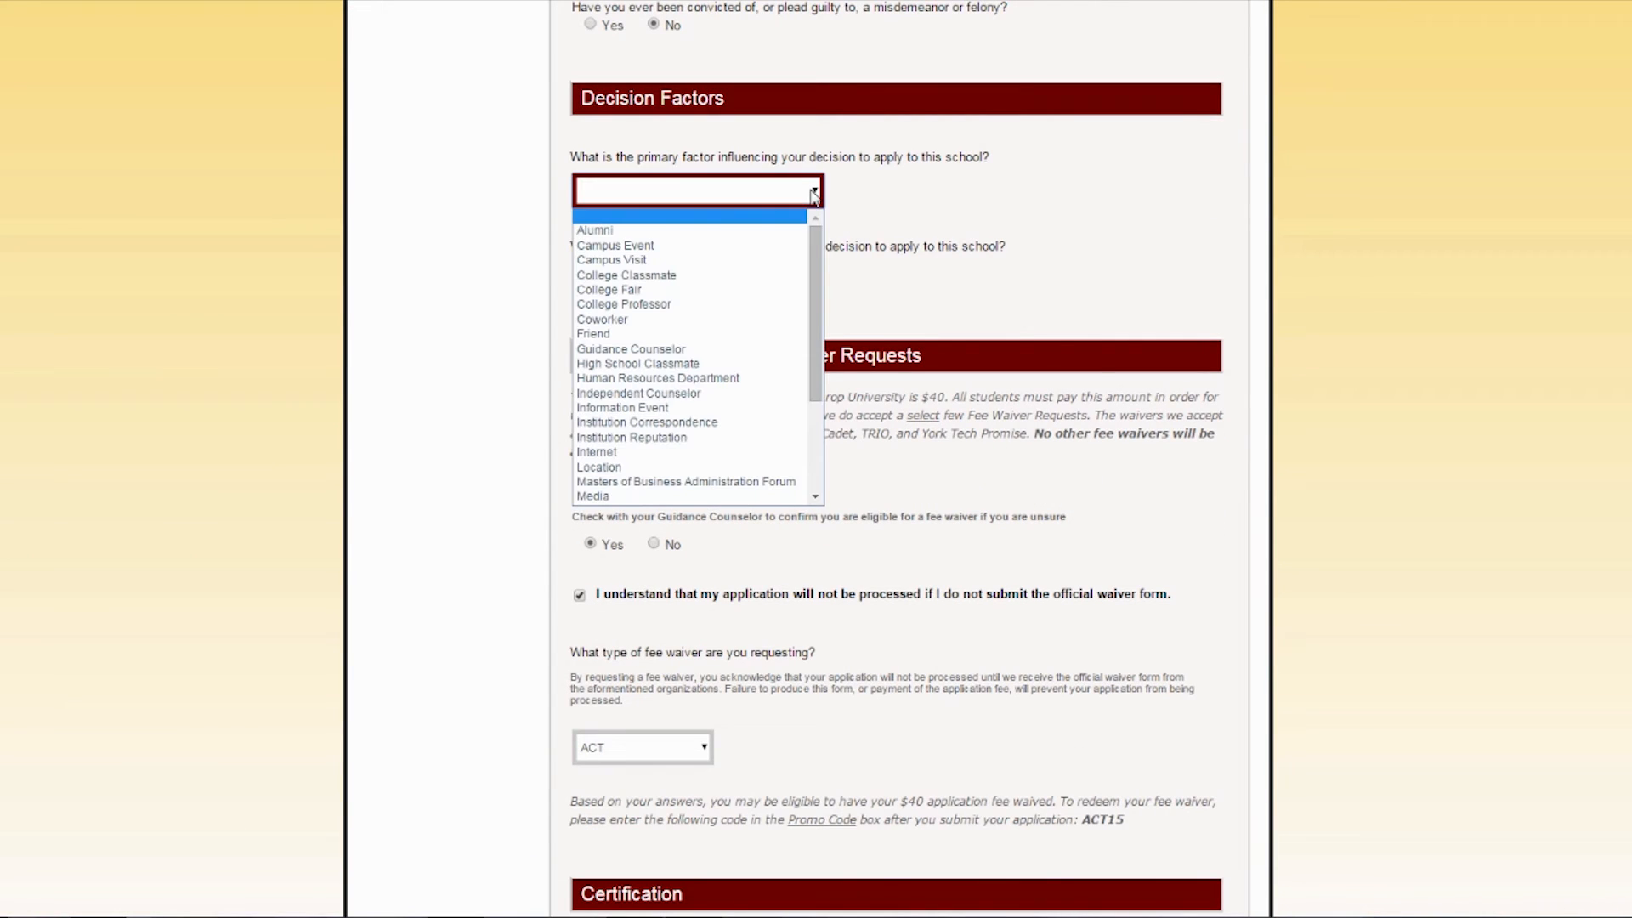
left_click(762, 306)
left_click(815, 281)
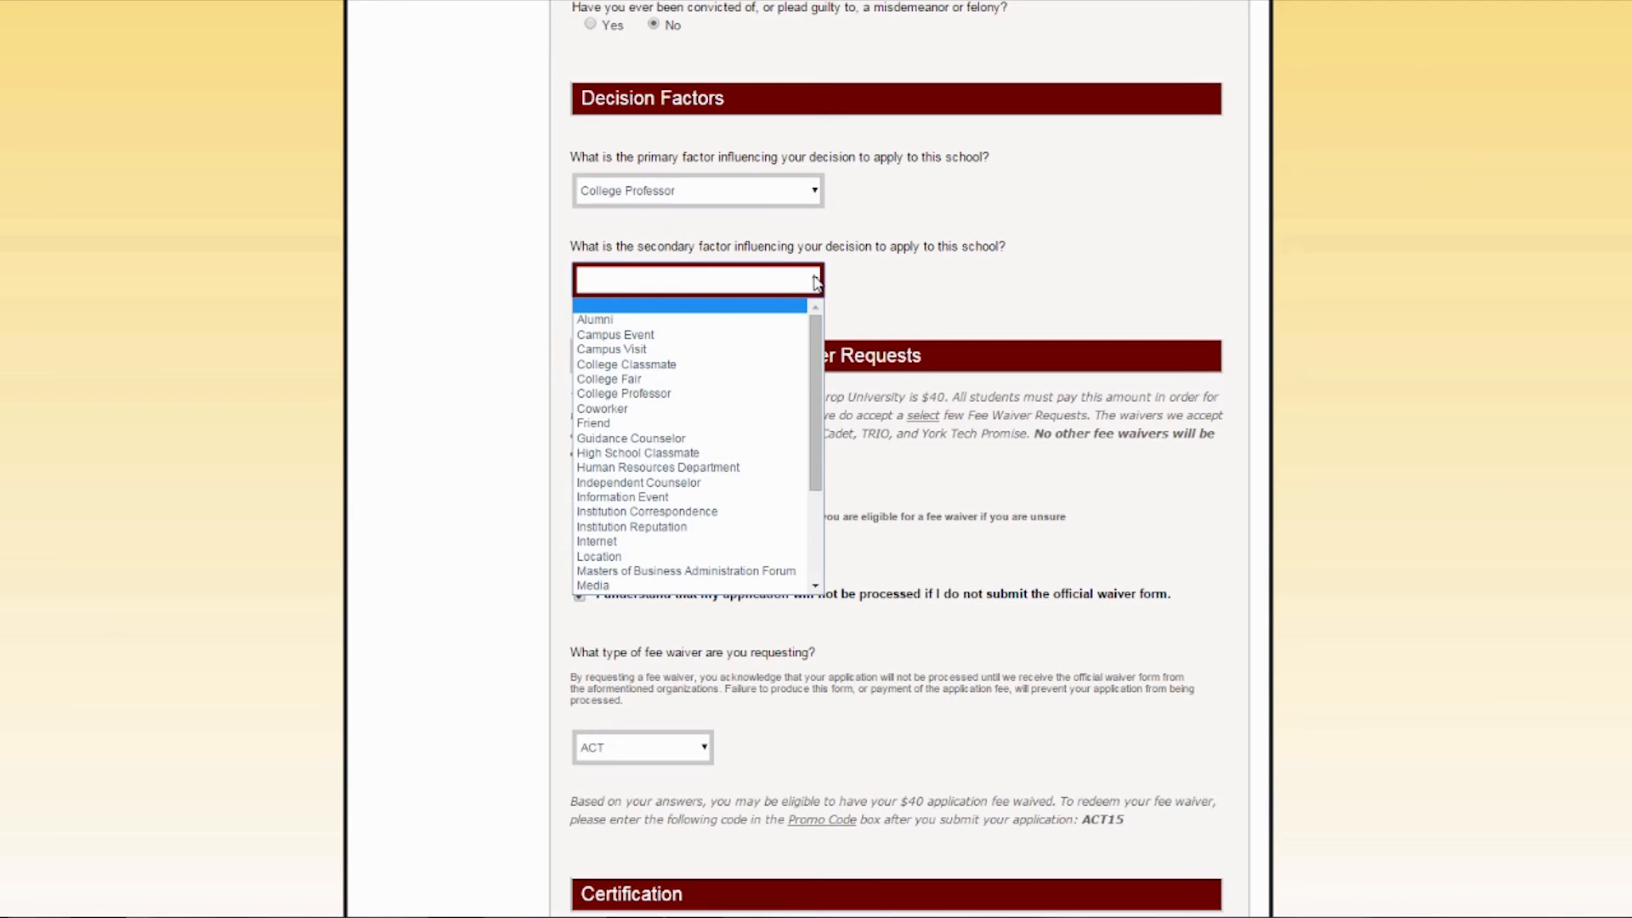
left_click(740, 349)
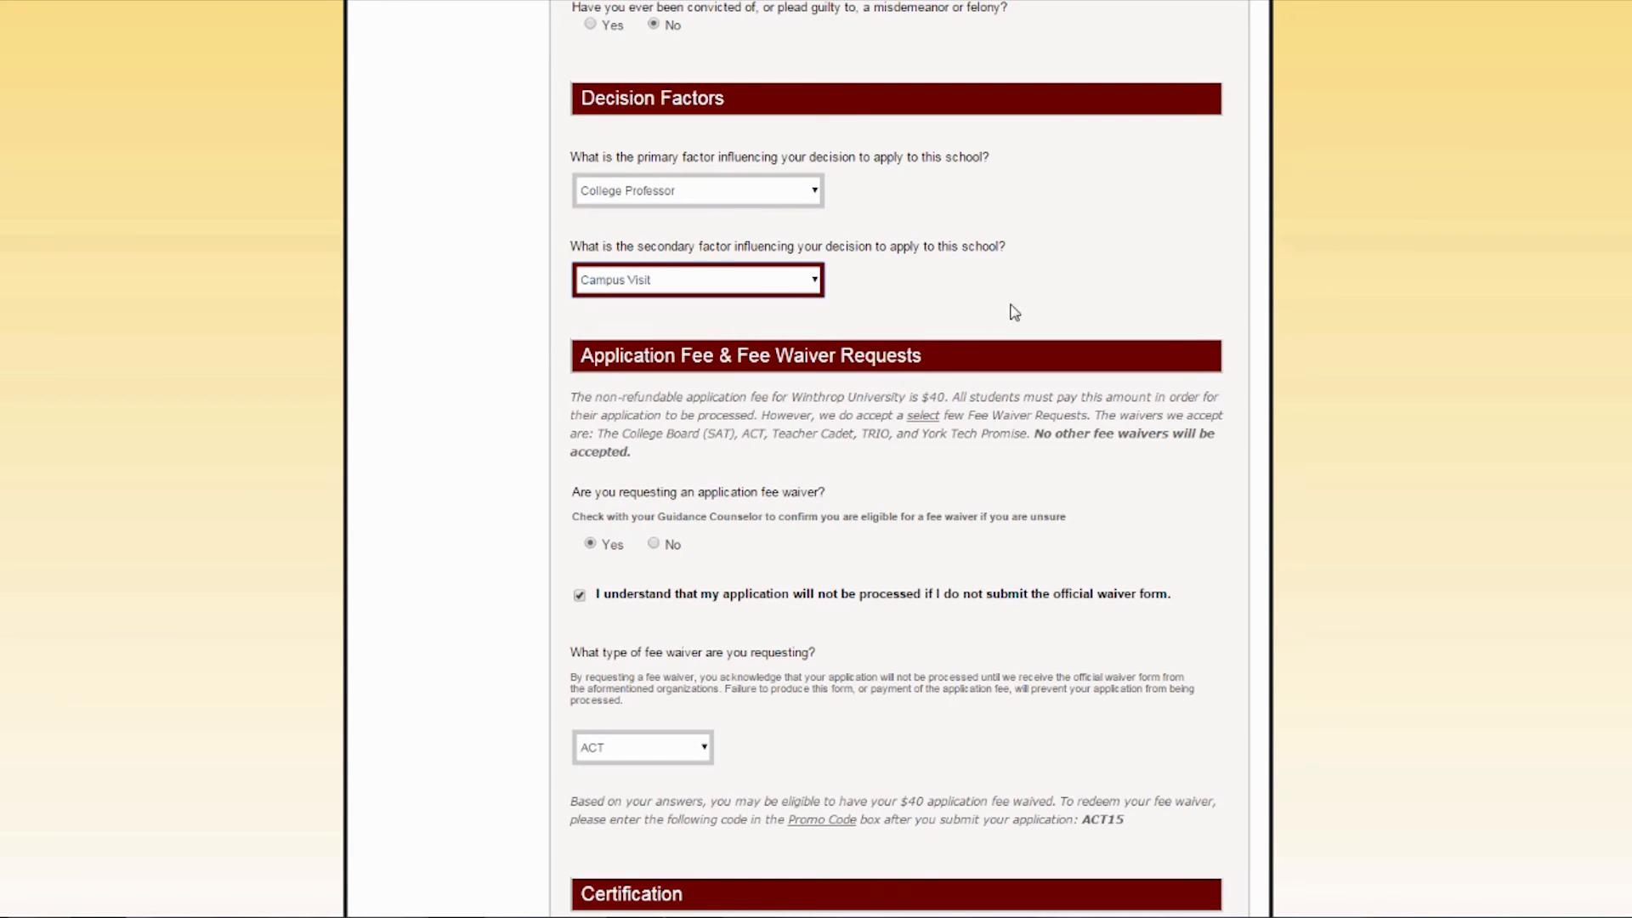
- Request an application fee waiver of type ACT, acknowledging that the official waiver form must be submitted
scroll(1024, 306, "down", 2)
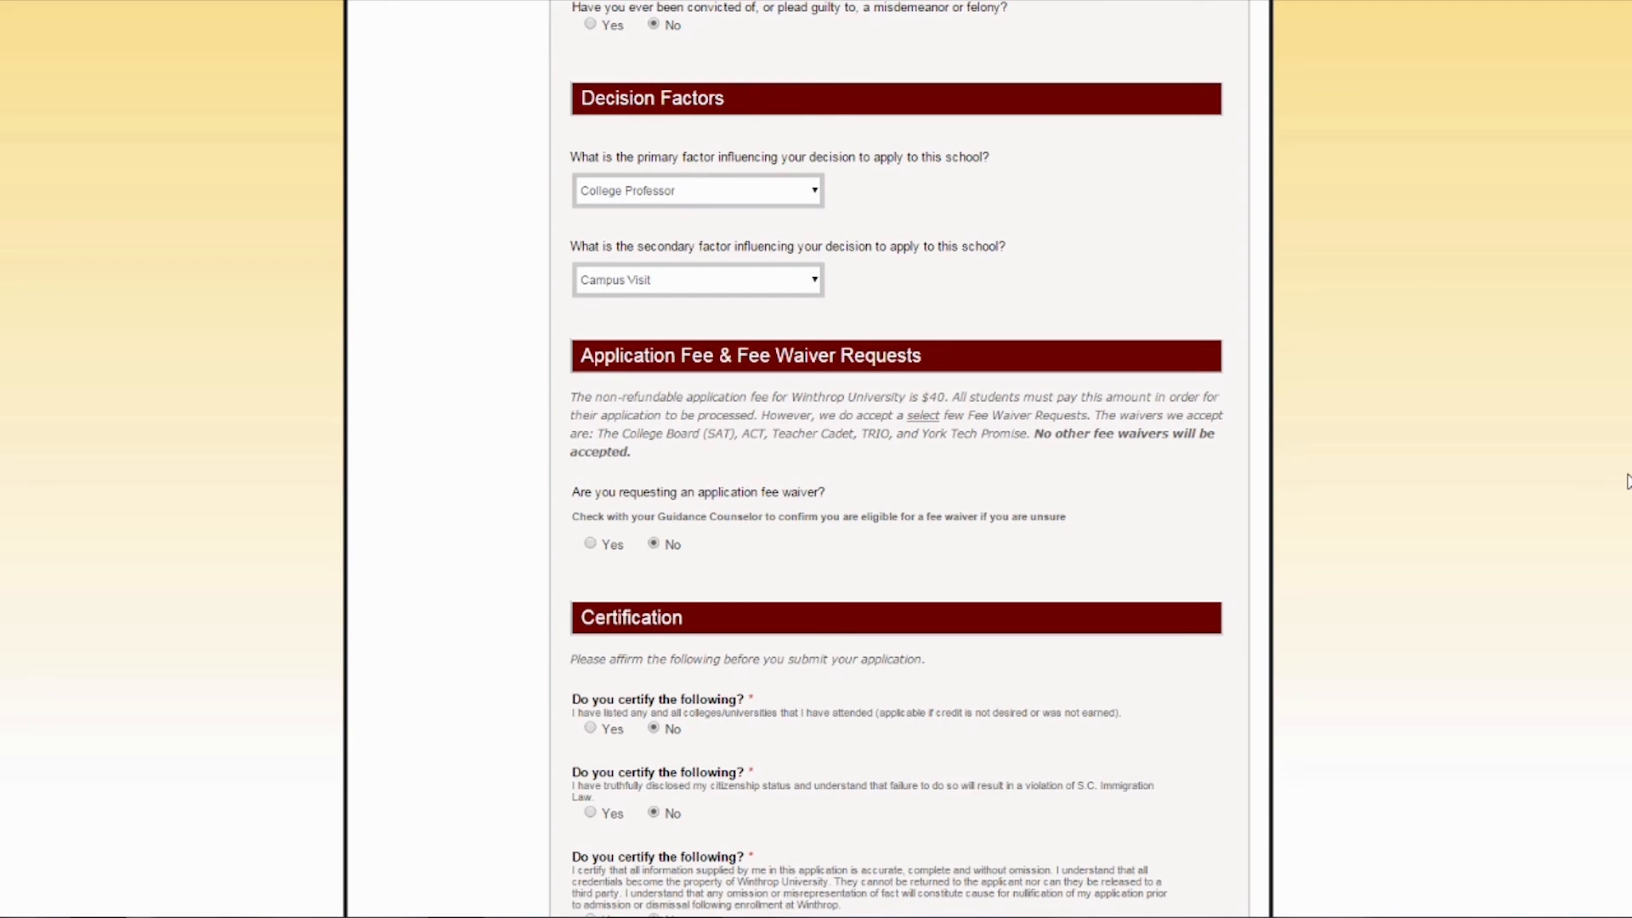
left_click(590, 544)
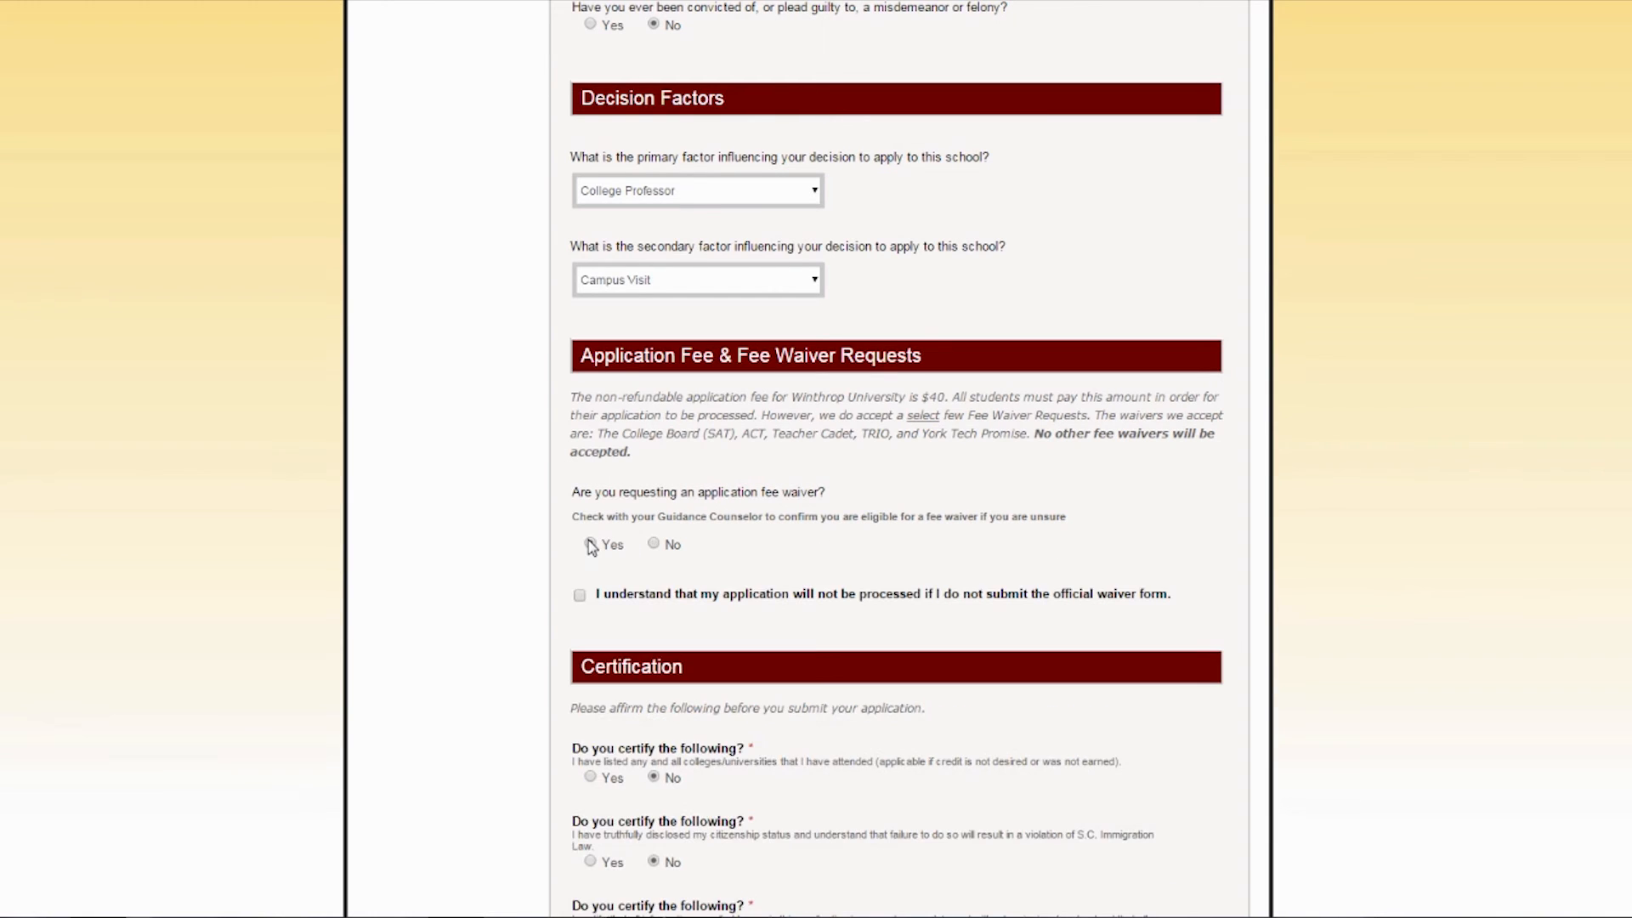
left_click(580, 595)
left_click(690, 747)
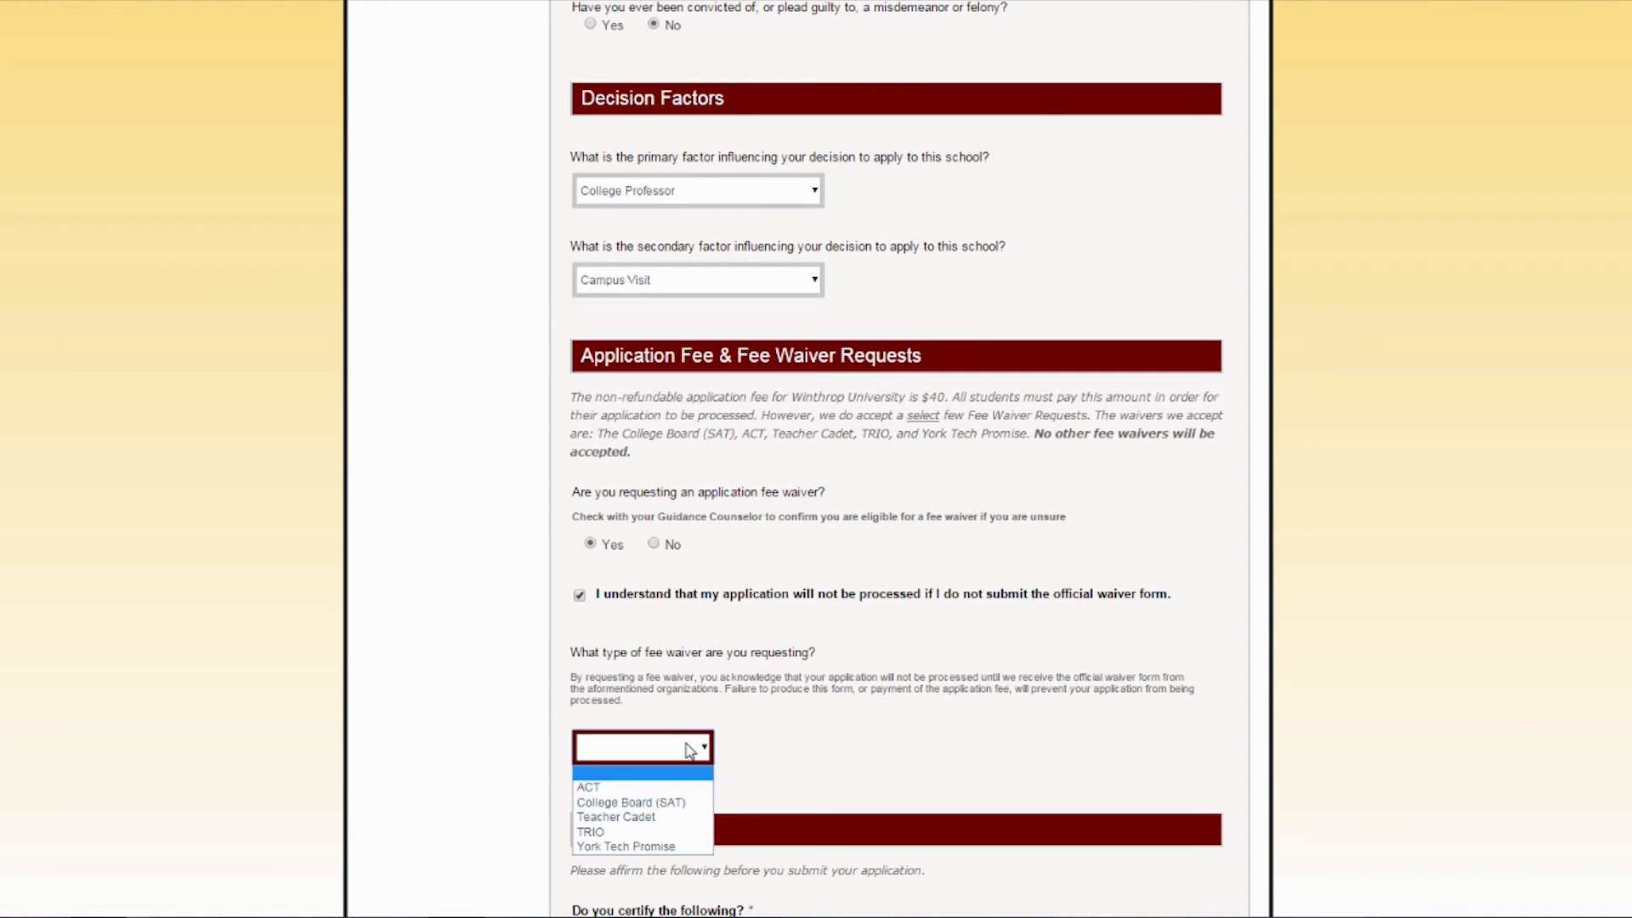
left_click(673, 788)
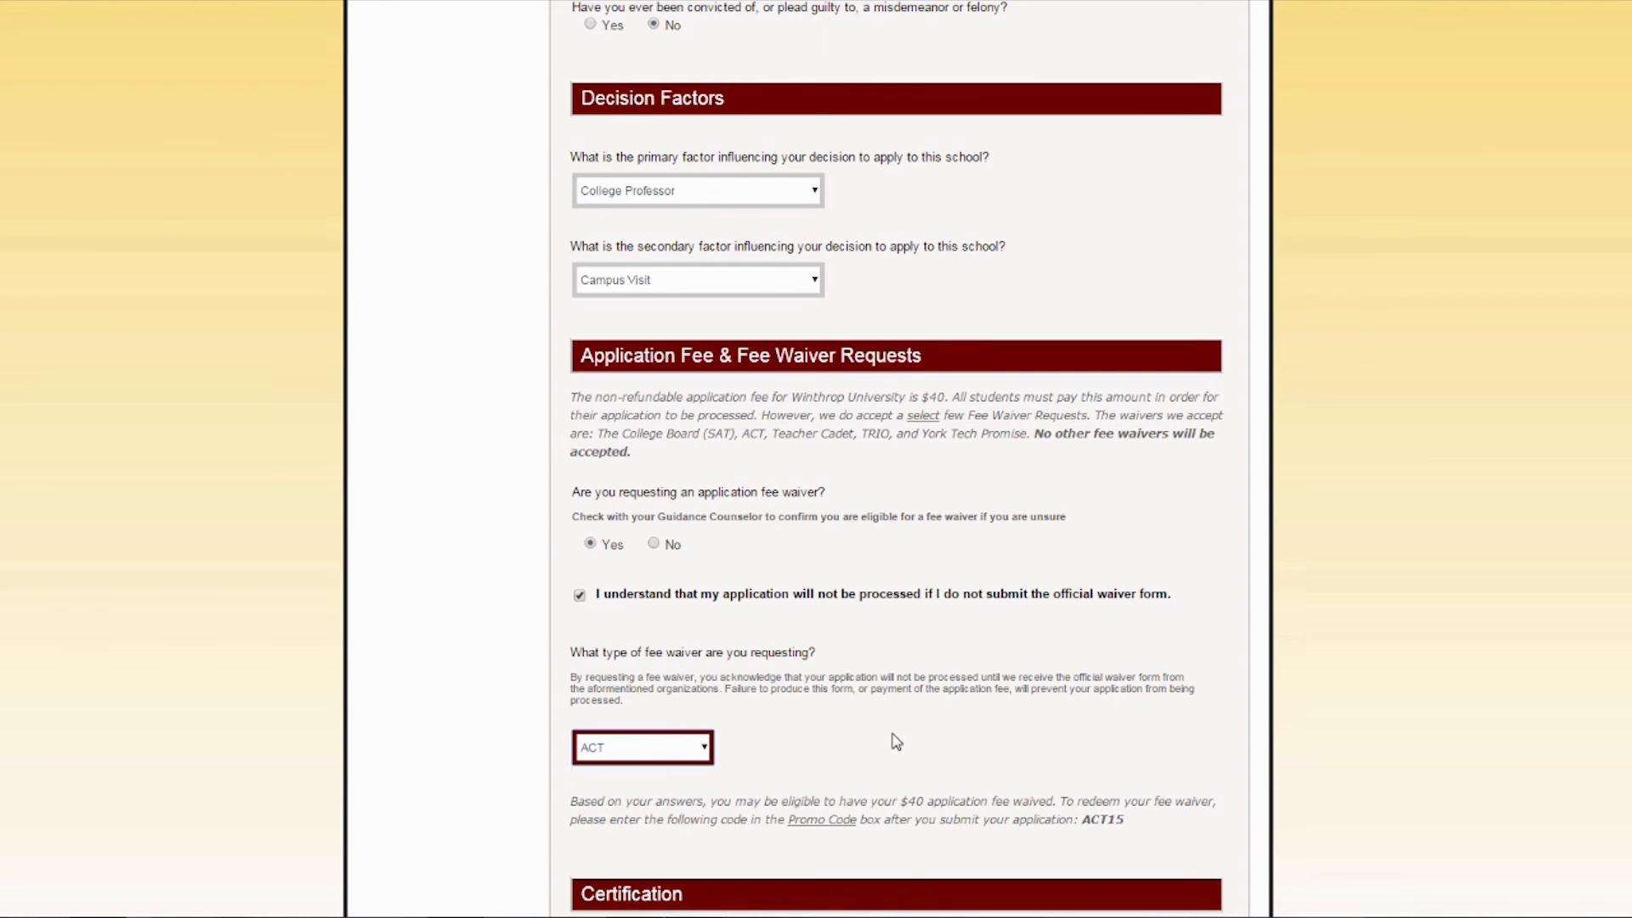
- Submit the application with all three certification statements answered Yes and the student's full name as the electronic signature
scroll(896, 742, "down", 5)
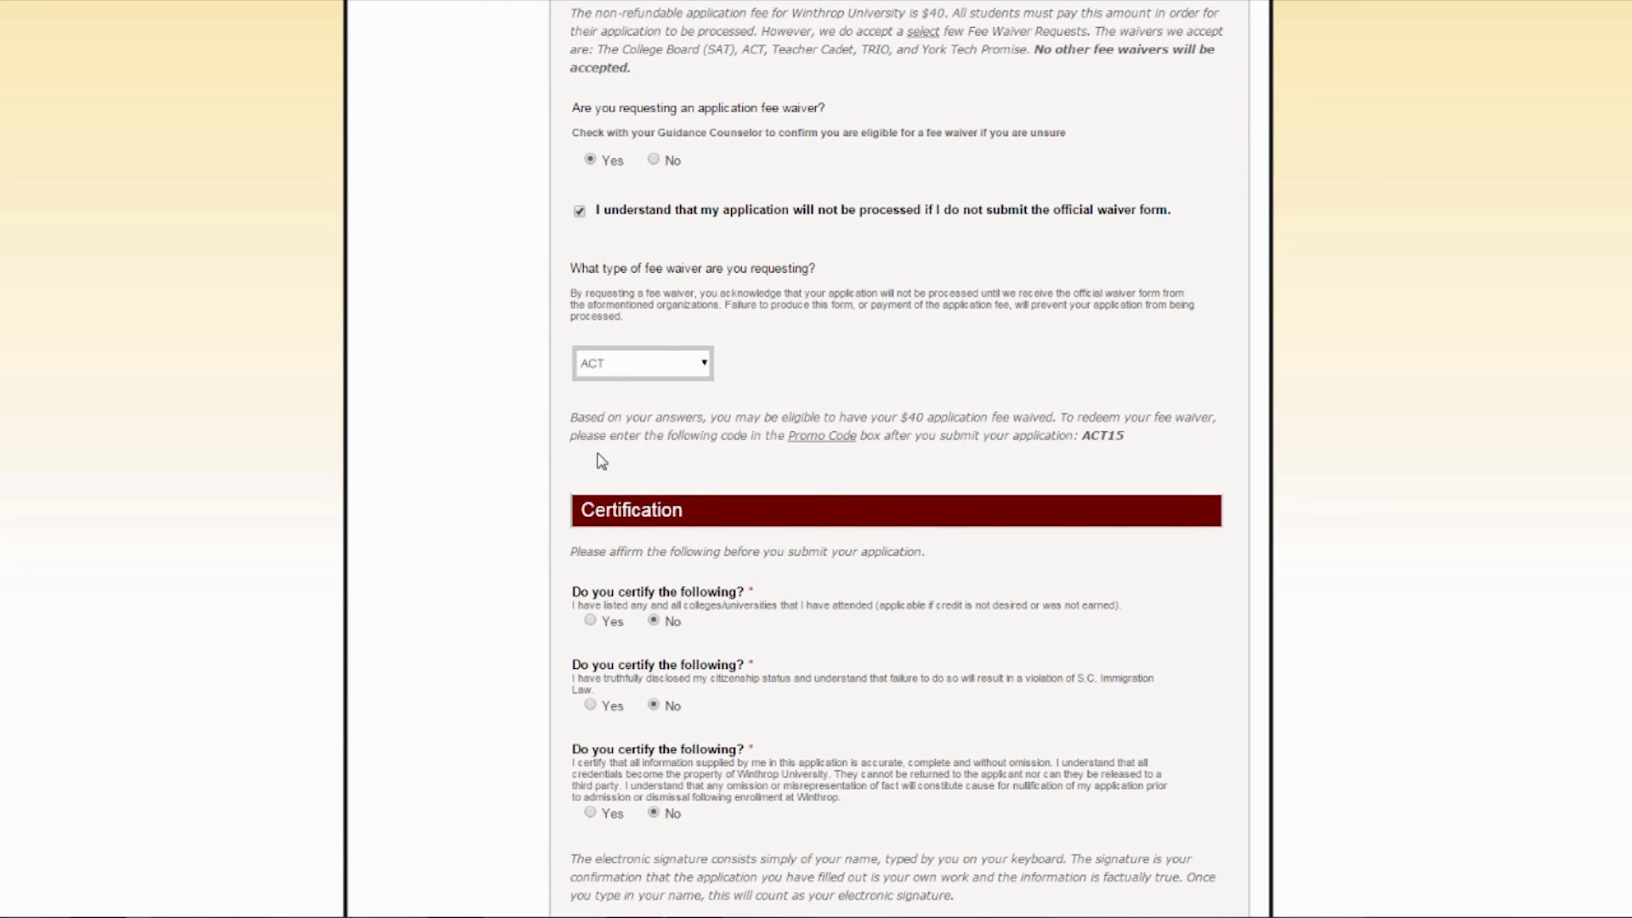
scroll(602, 460, "down", 4)
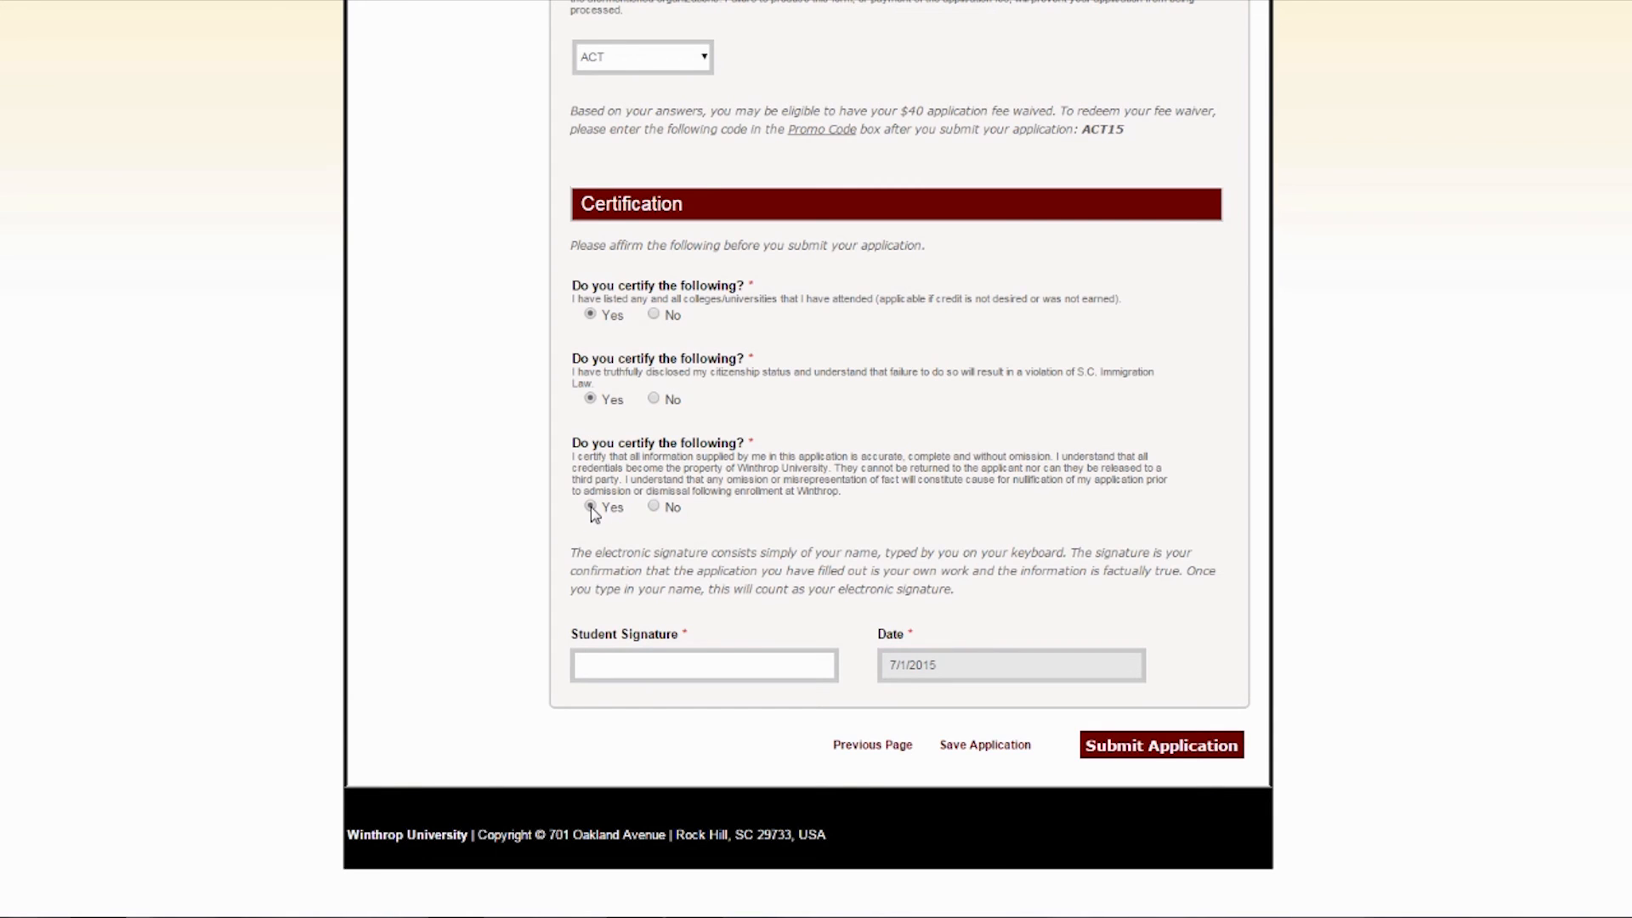
left_click(620, 661)
type("John Doe")
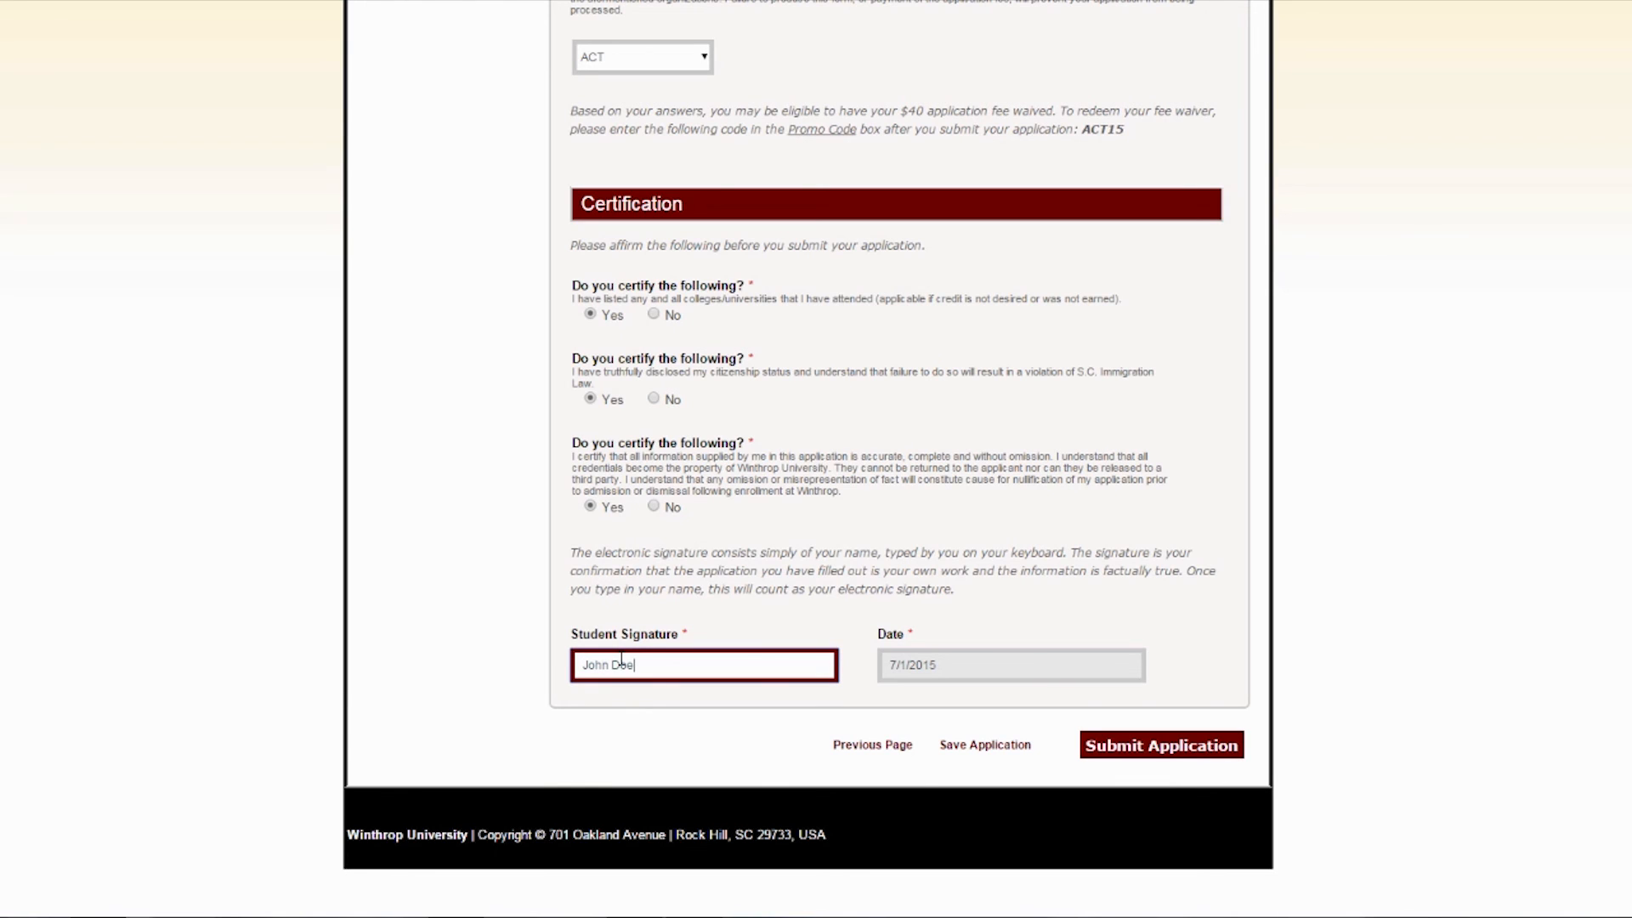
left_click(1097, 749)
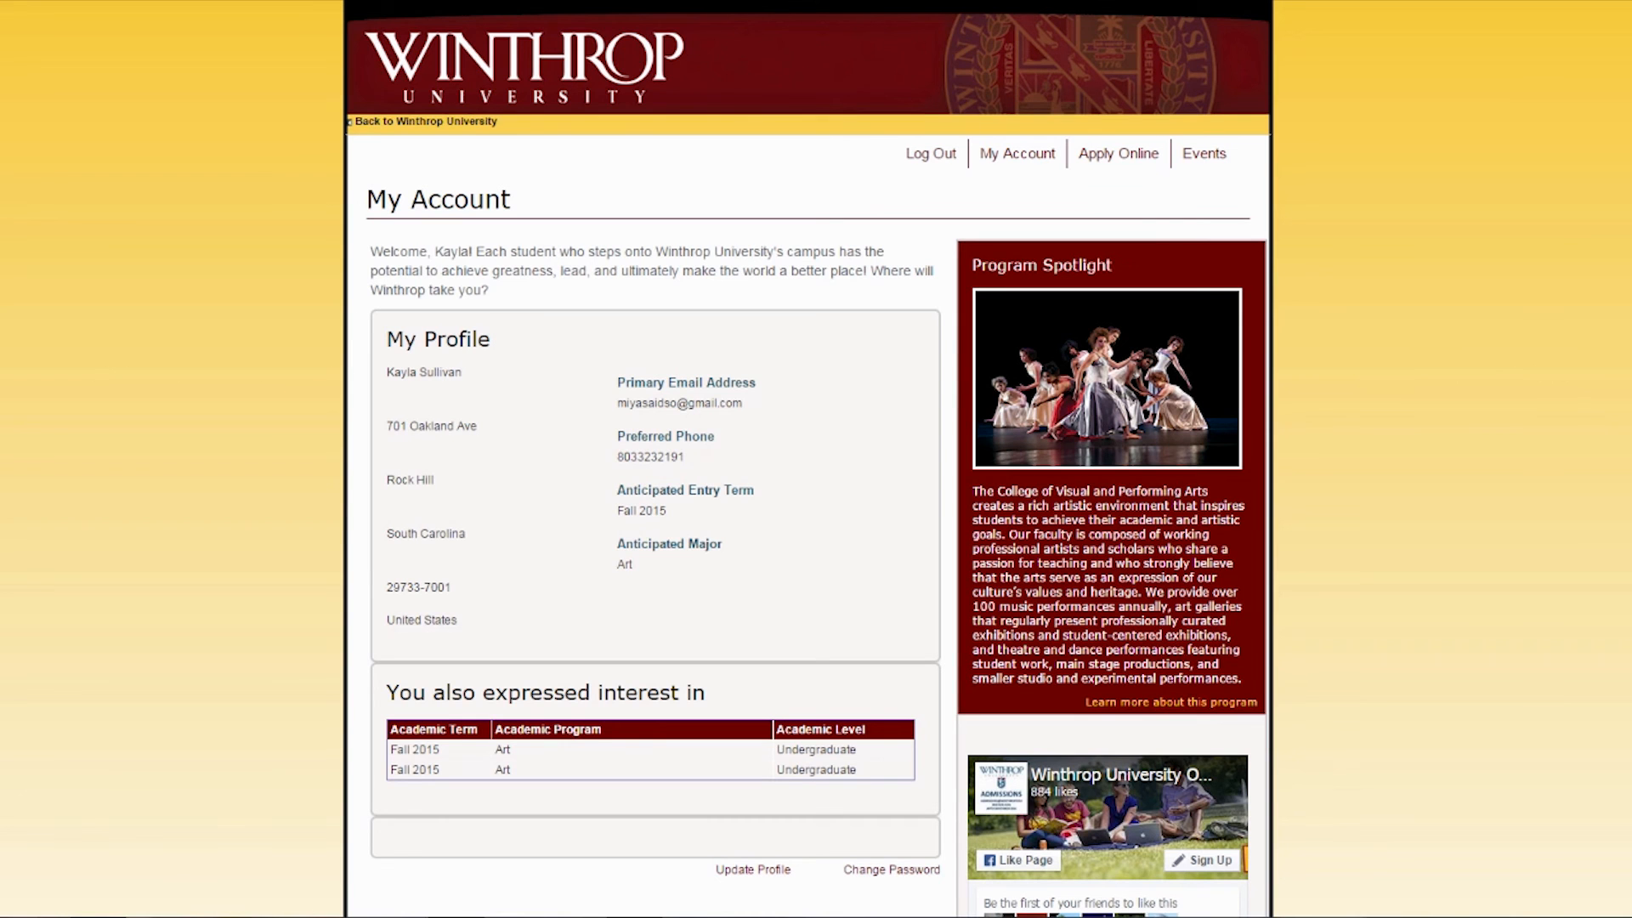
- Open the Submit Supplemental Items entry in the account's undergraduate application checklist
scroll(808, 459, "down", 8)
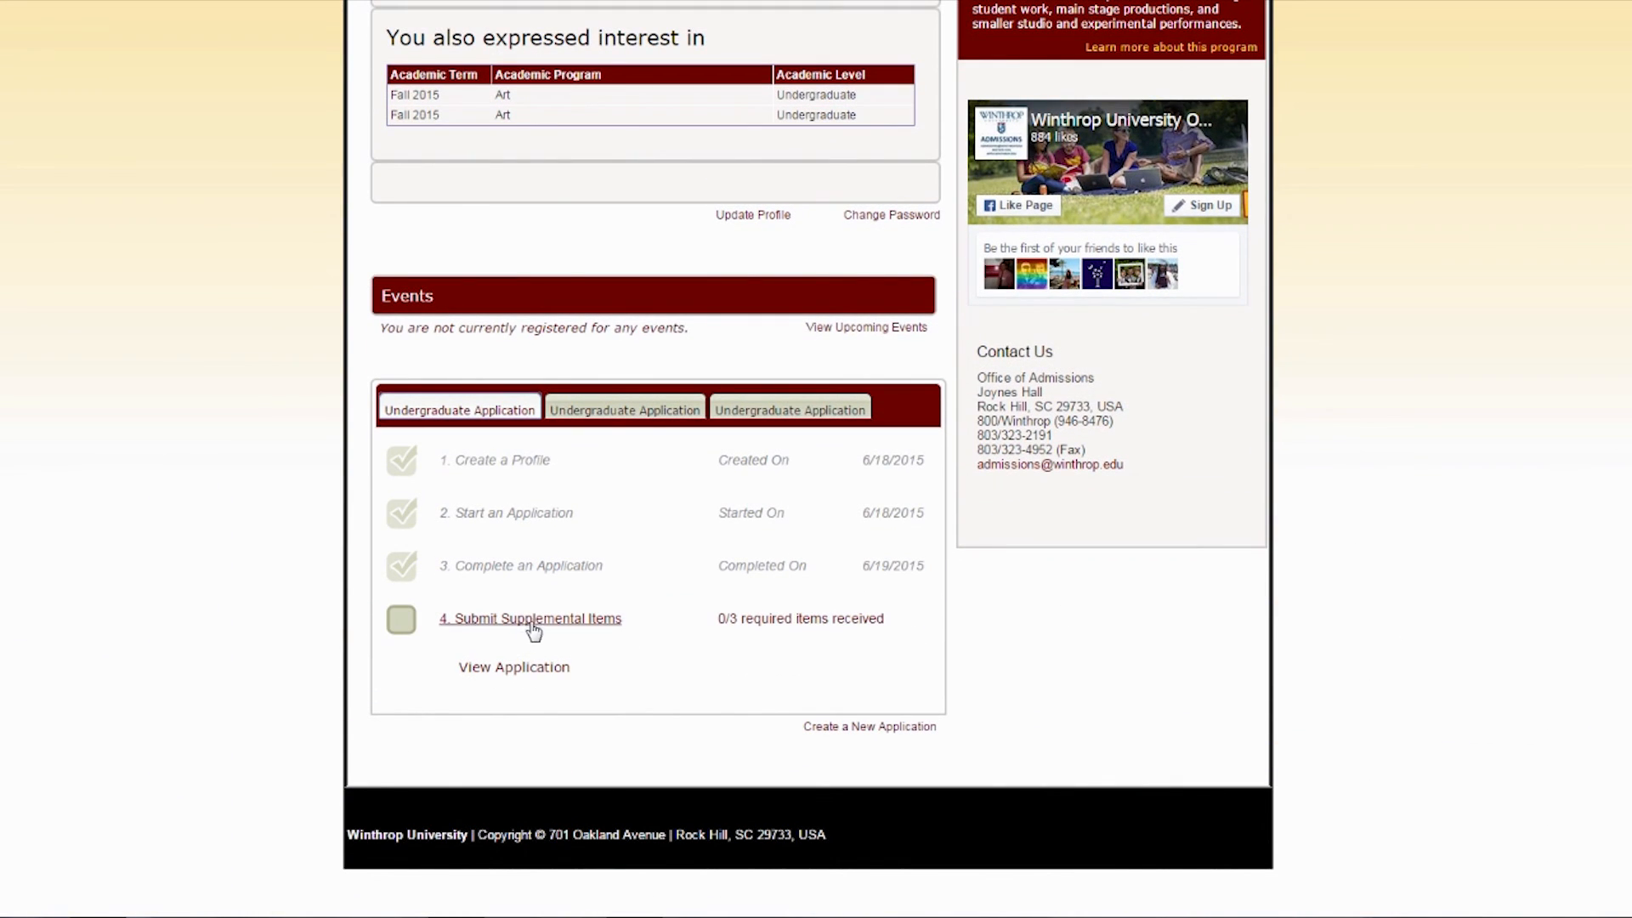
left_click(529, 619)
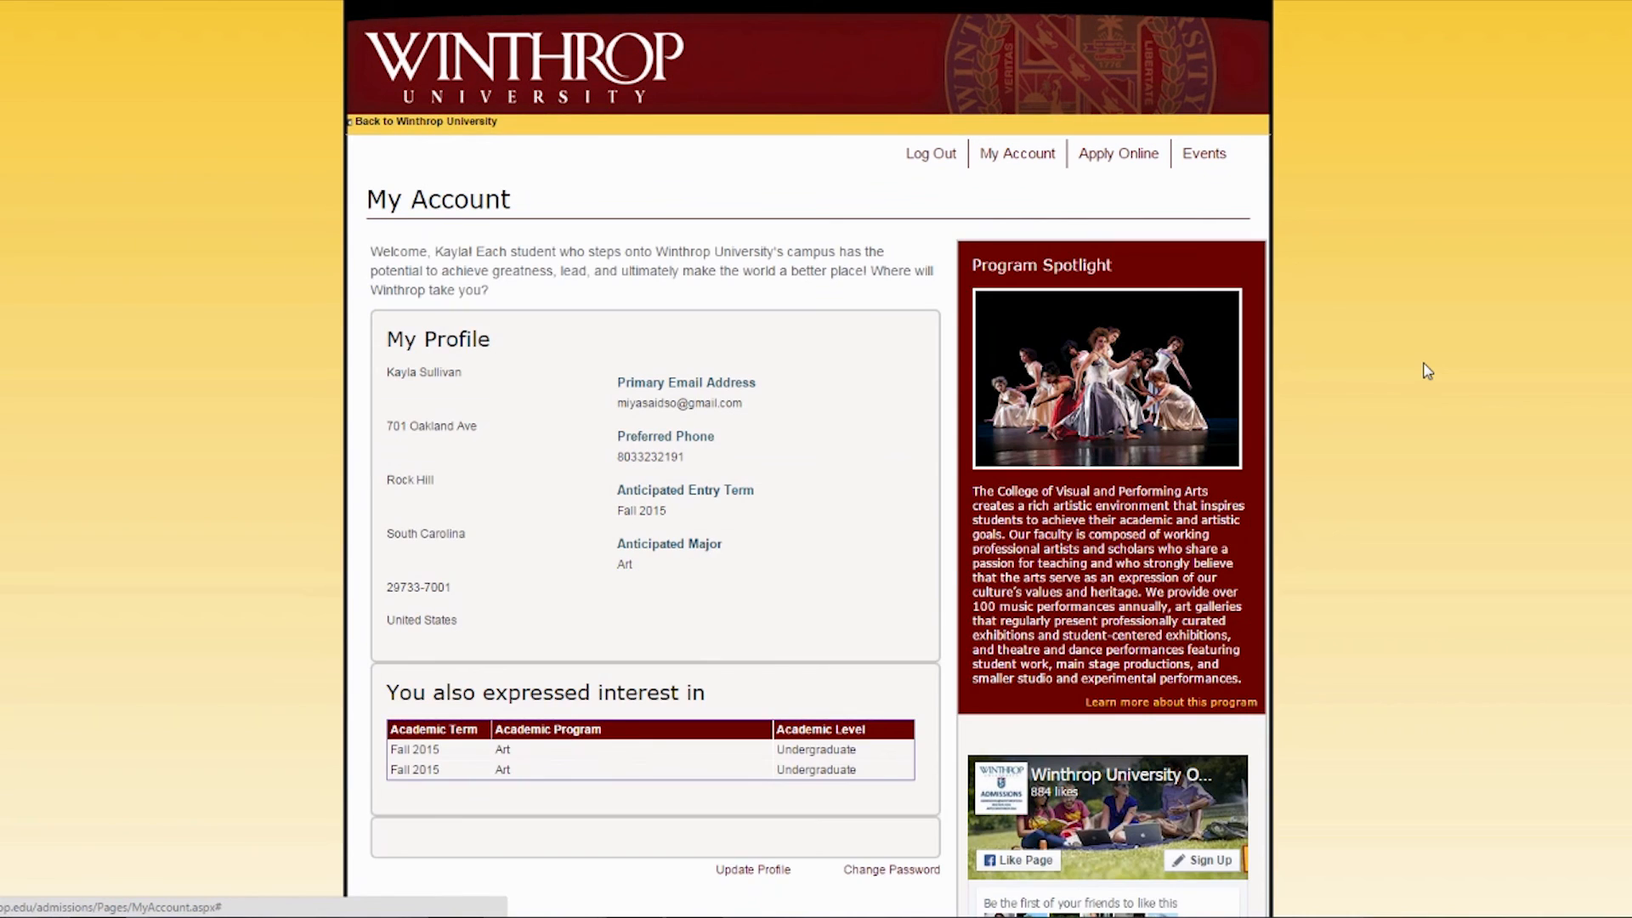
- Open the upcoming events calendar from the account page and look through the listed campus visits
scroll(1428, 372, "down", 7)
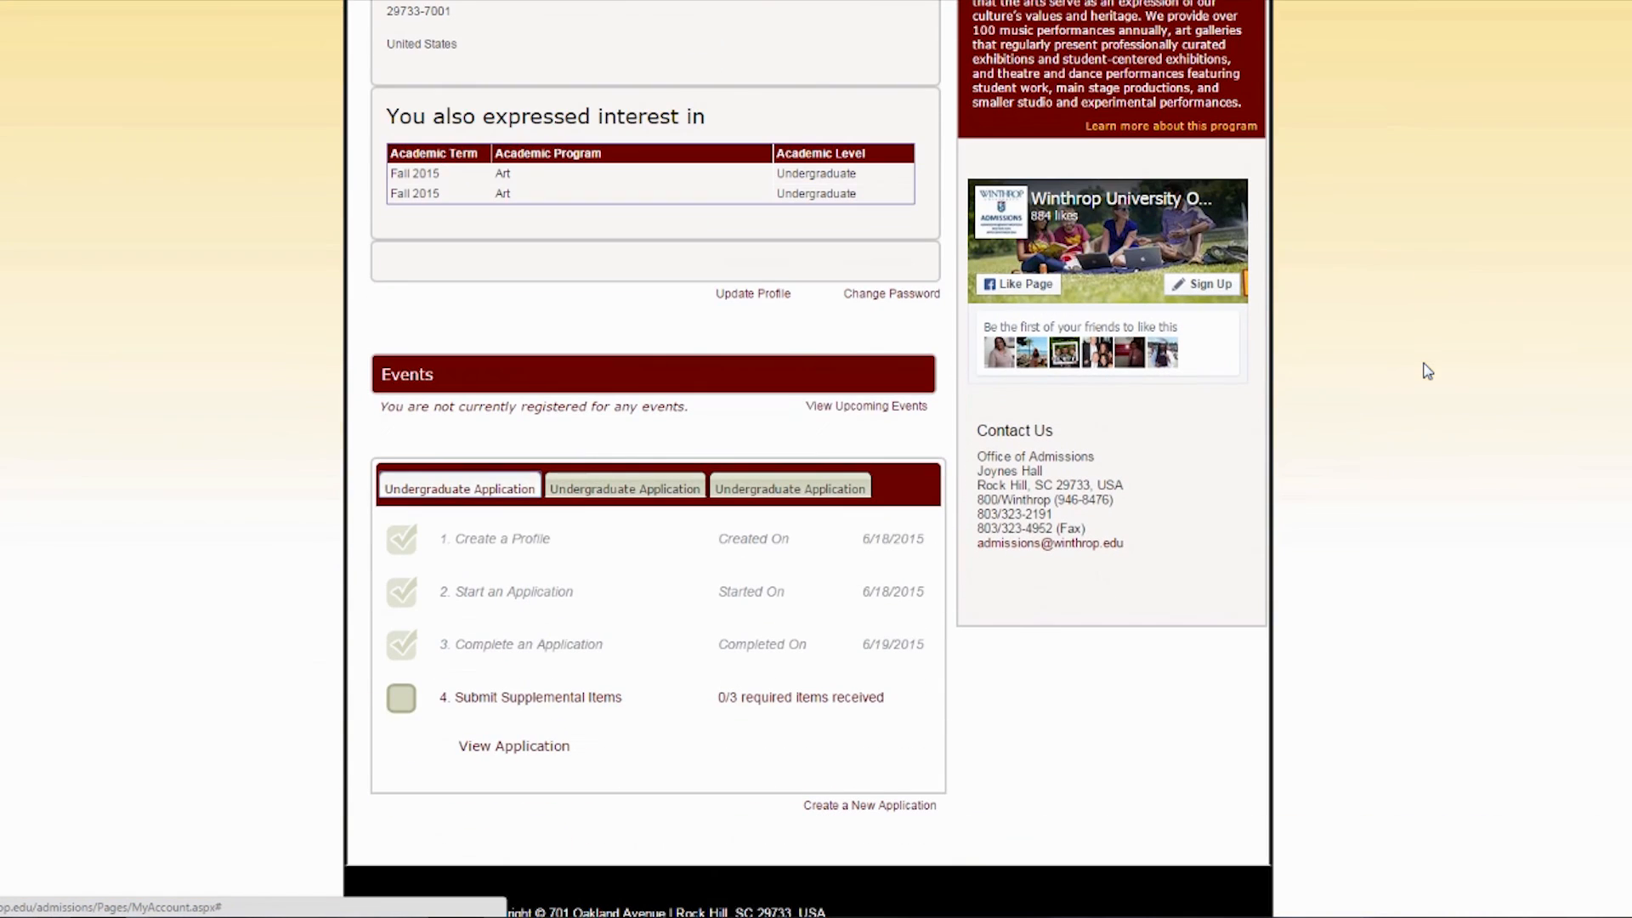
left_click(908, 405)
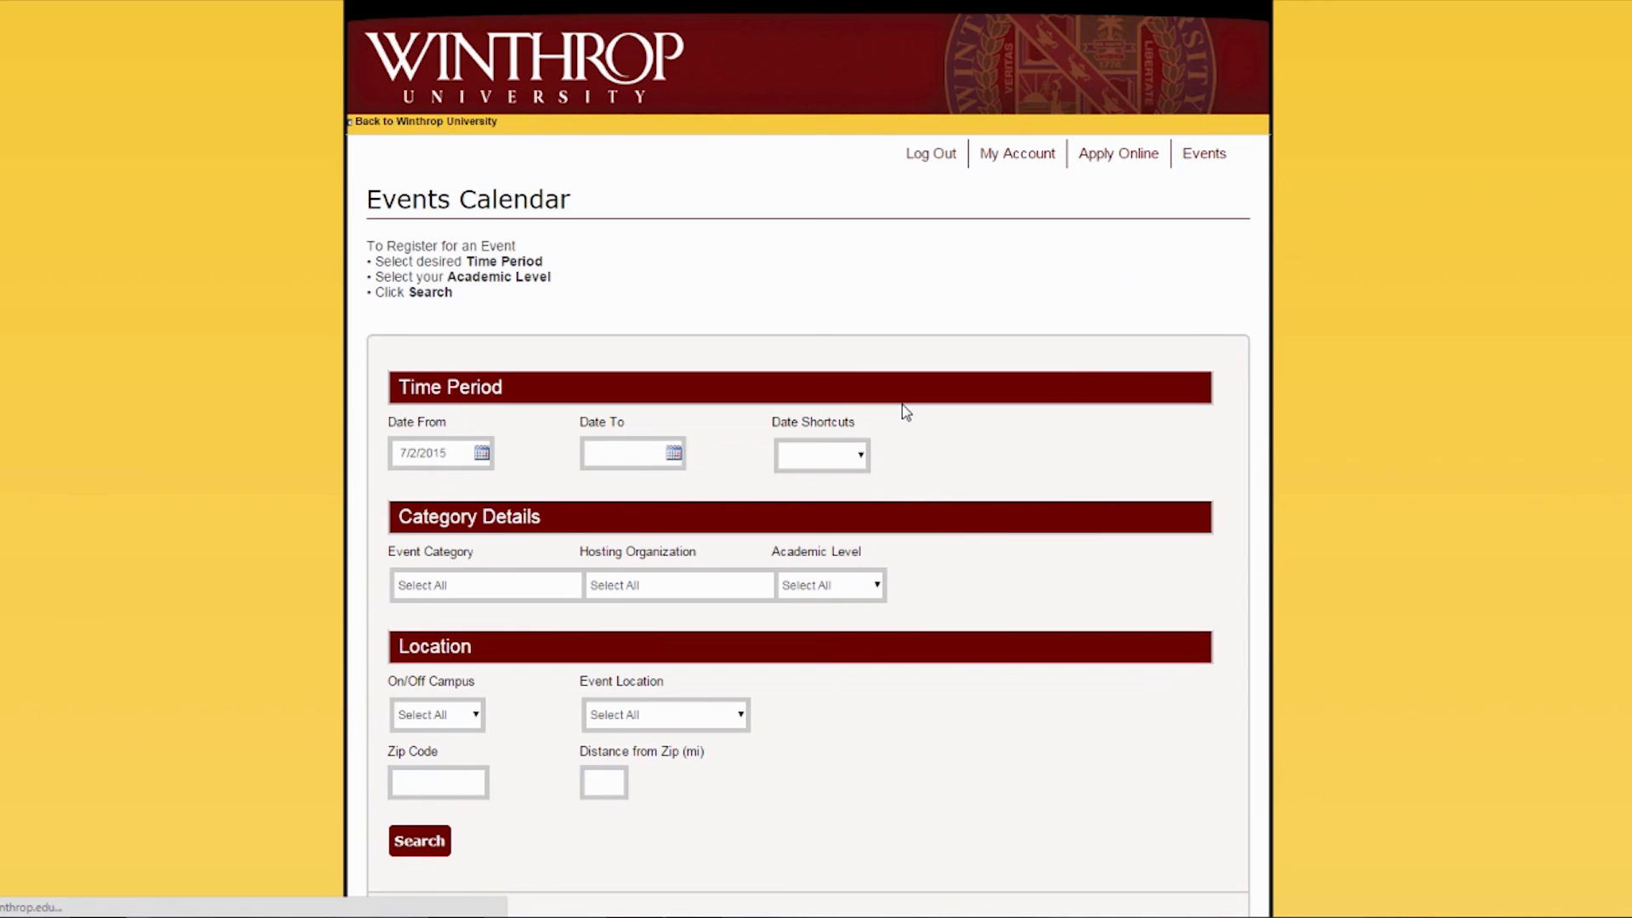
scroll(1377, 435, "down", 8)
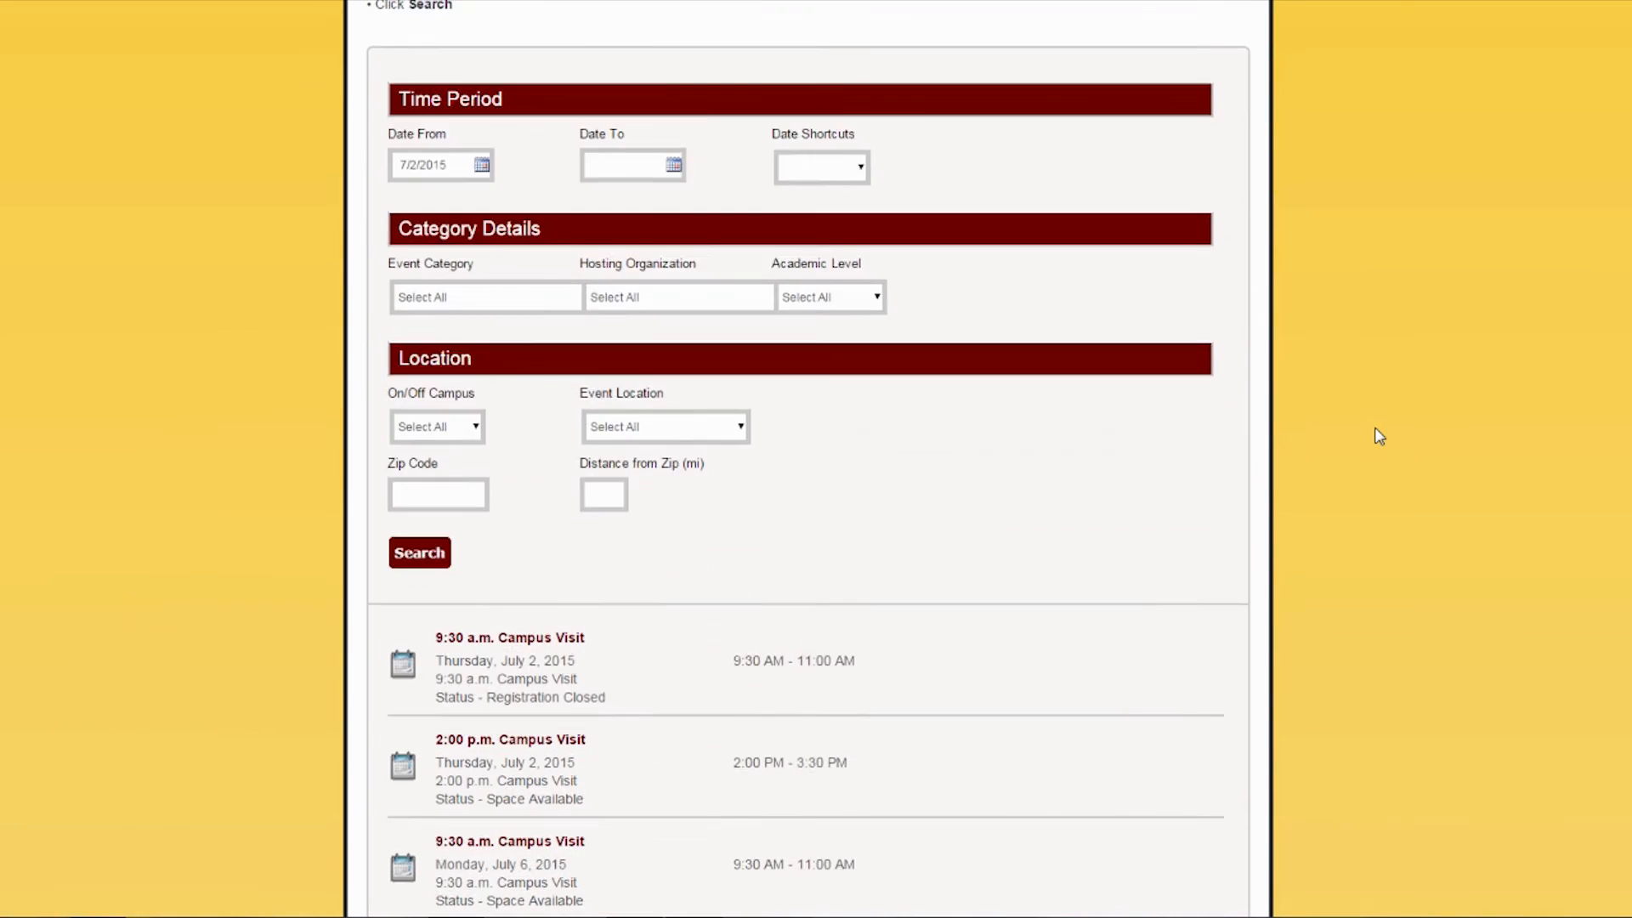